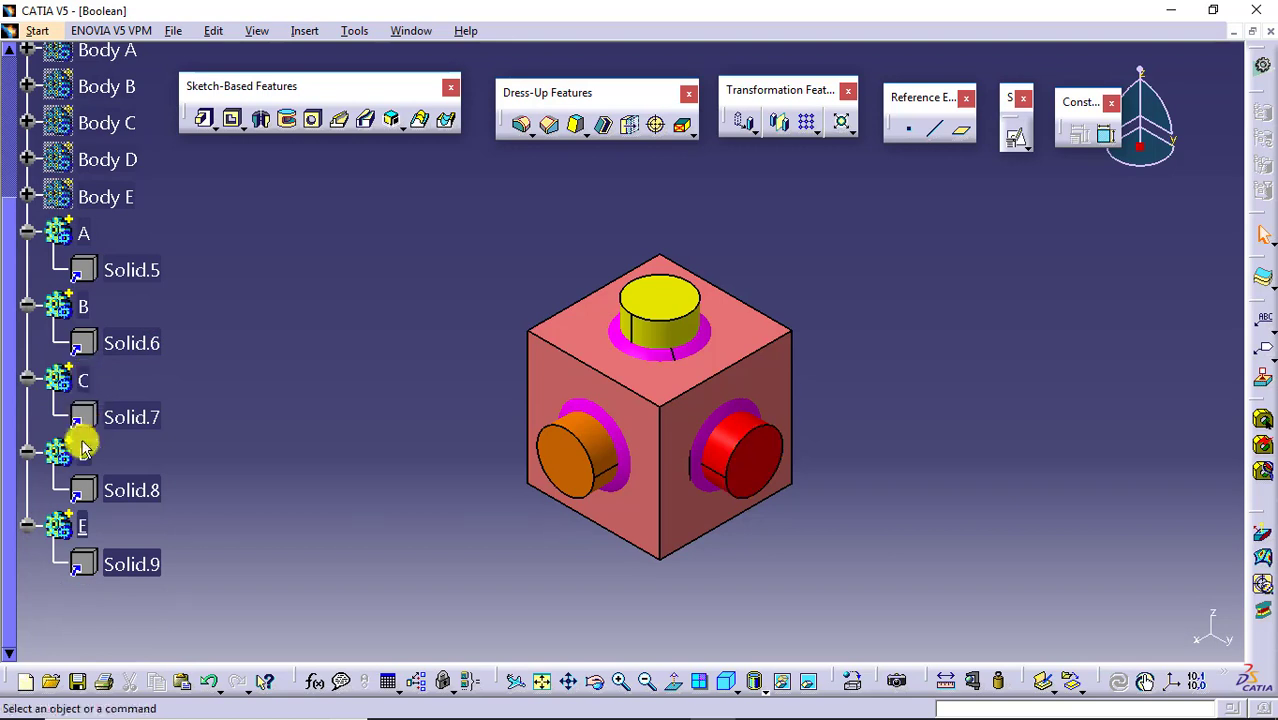
# Step: Collapse the contents of bodies A, B, C, D and E in the specification tree
pyautogui.click(27, 233)
pyautogui.click(27, 270)
pyautogui.click(27, 306)
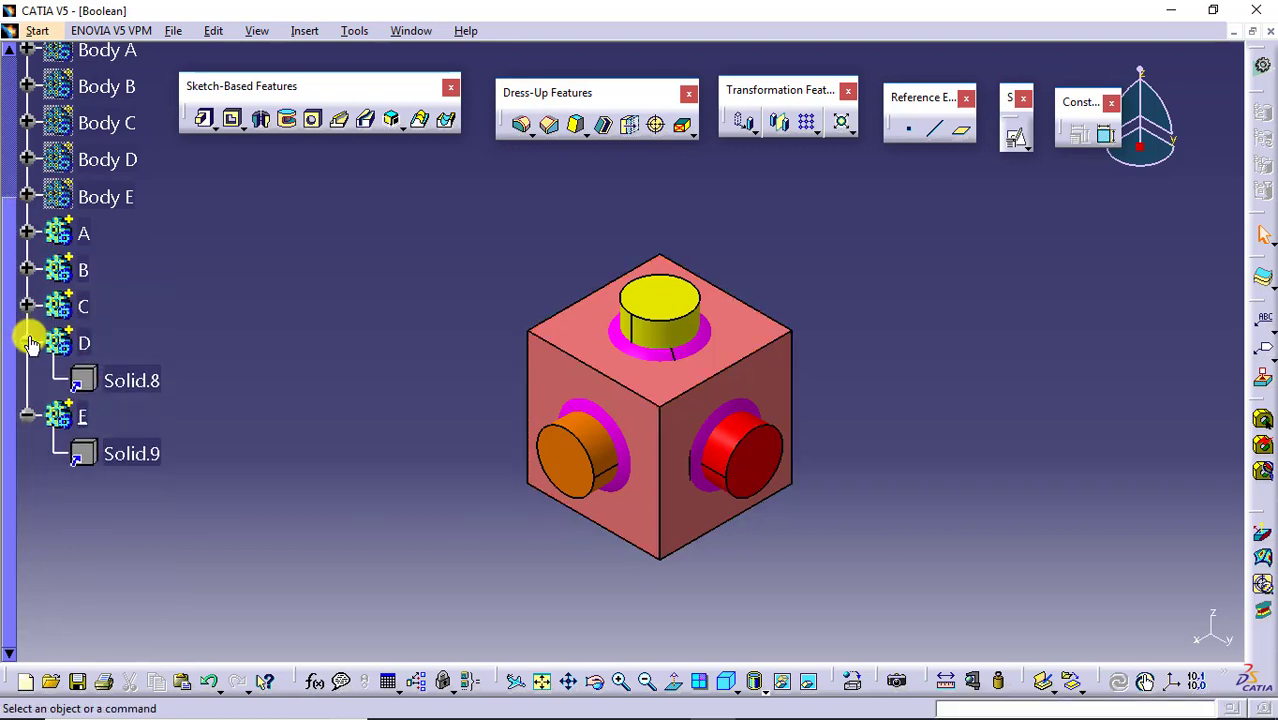
pyautogui.click(27, 343)
pyautogui.click(27, 379)
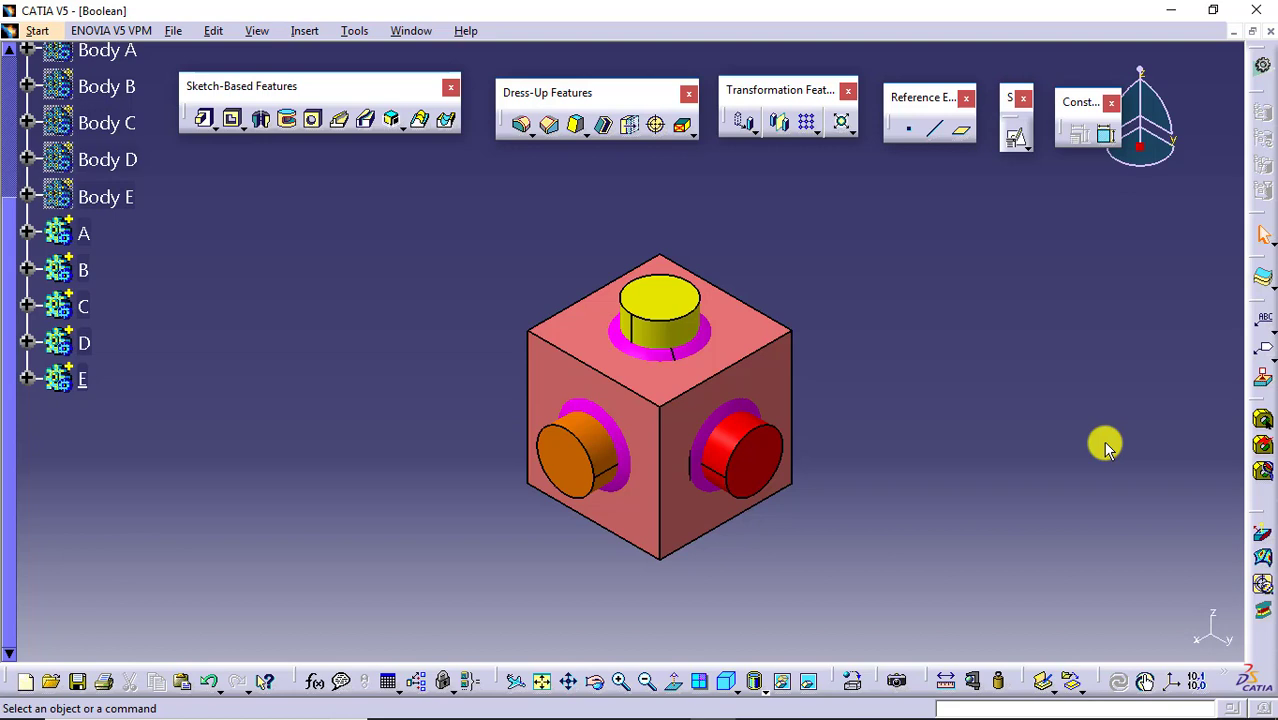
# Step: Show the Boolean Operations toolbar and float it above the model, keeping the other toolbars docked
pyautogui.rightClick(1250, 205)
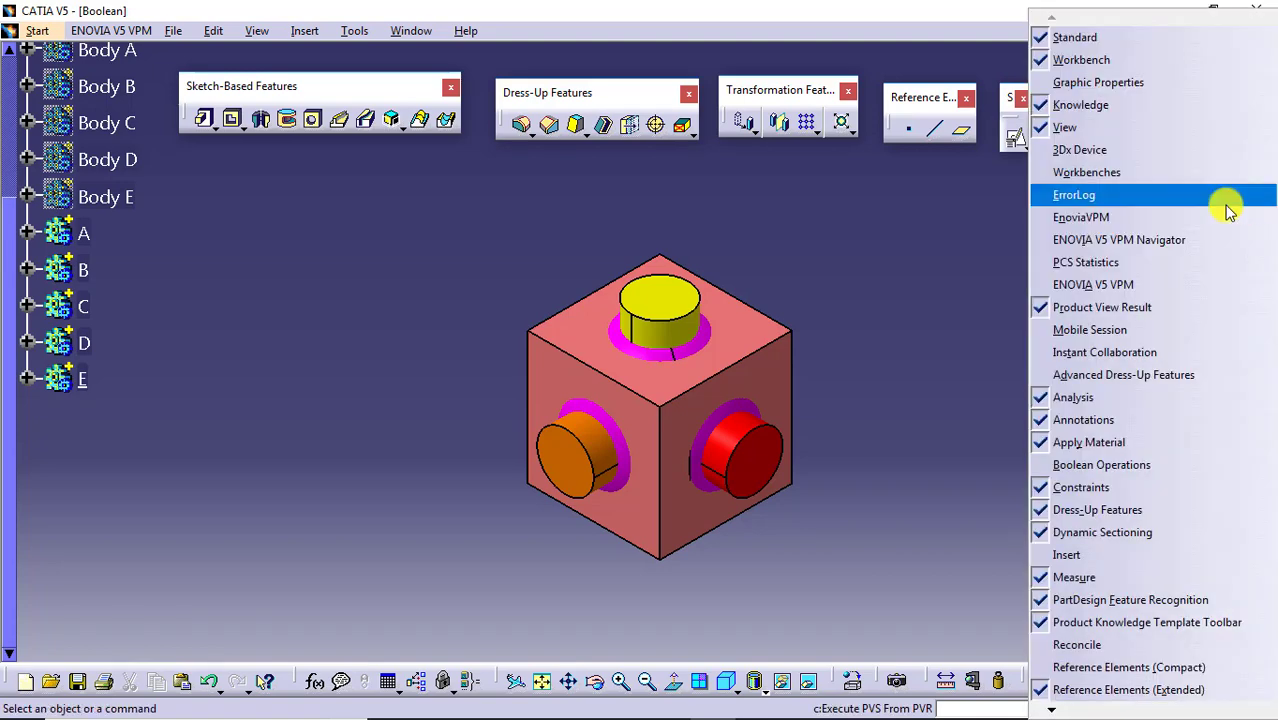
pyautogui.click(1145, 468)
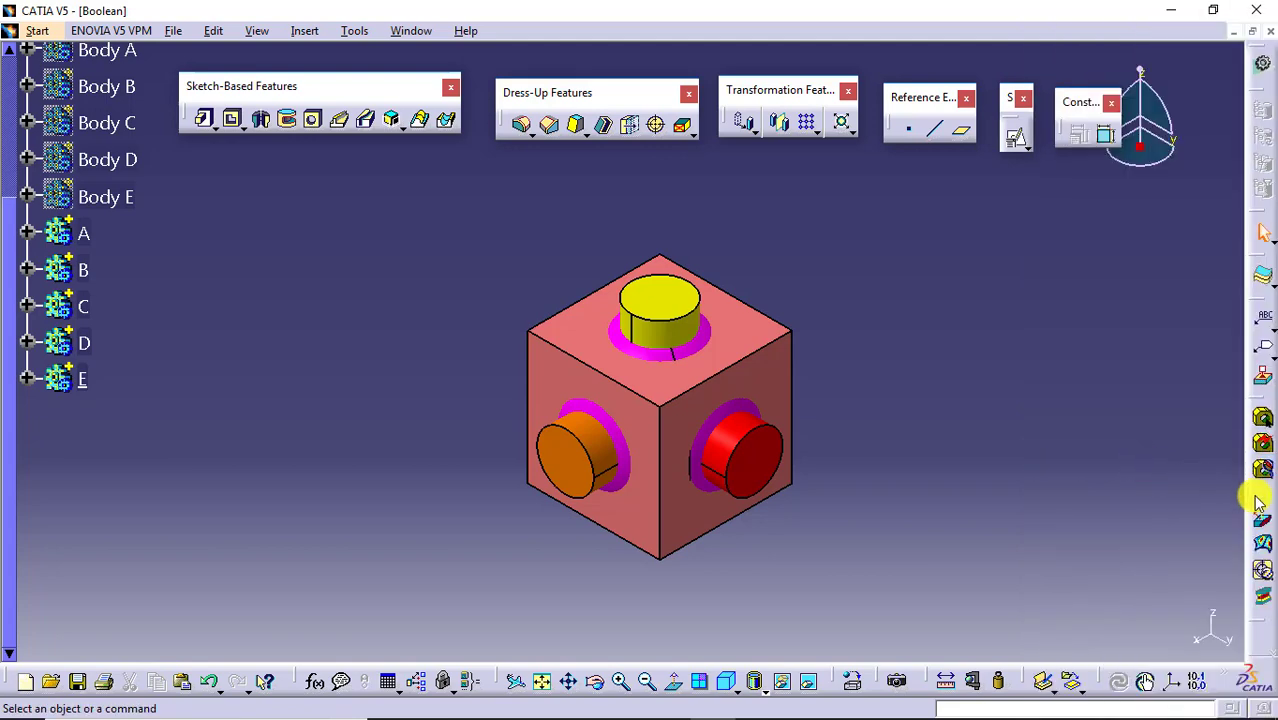
pyautogui.moveTo(1255, 499); pyautogui.dragTo(1214, 418)
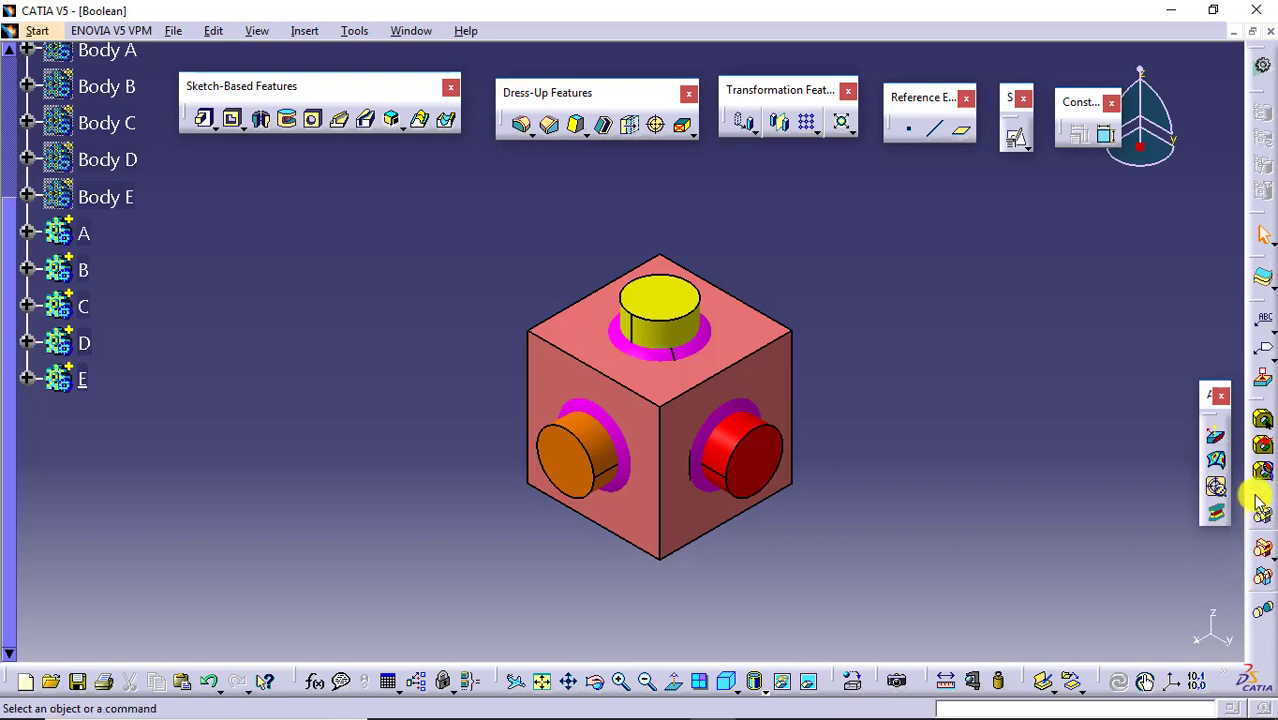
pyautogui.moveTo(1257, 497); pyautogui.dragTo(838, 206)
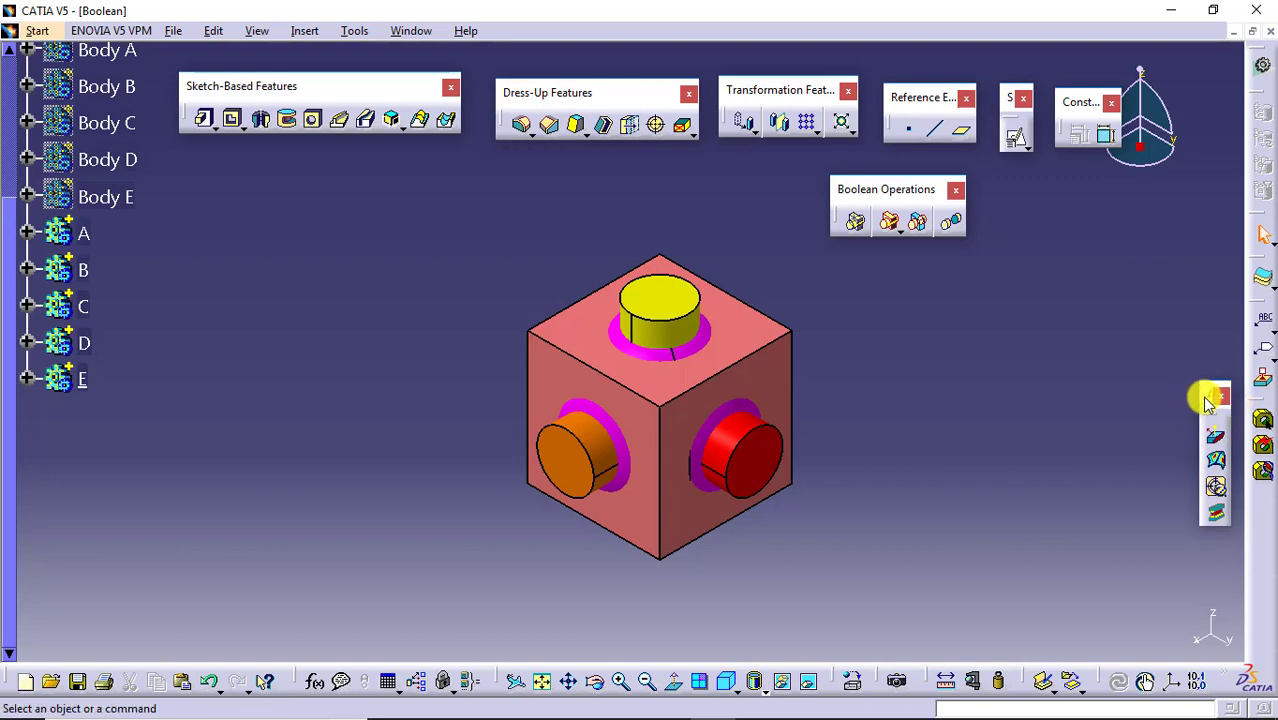
pyautogui.moveTo(1205, 398); pyautogui.dragTo(1252, 495)
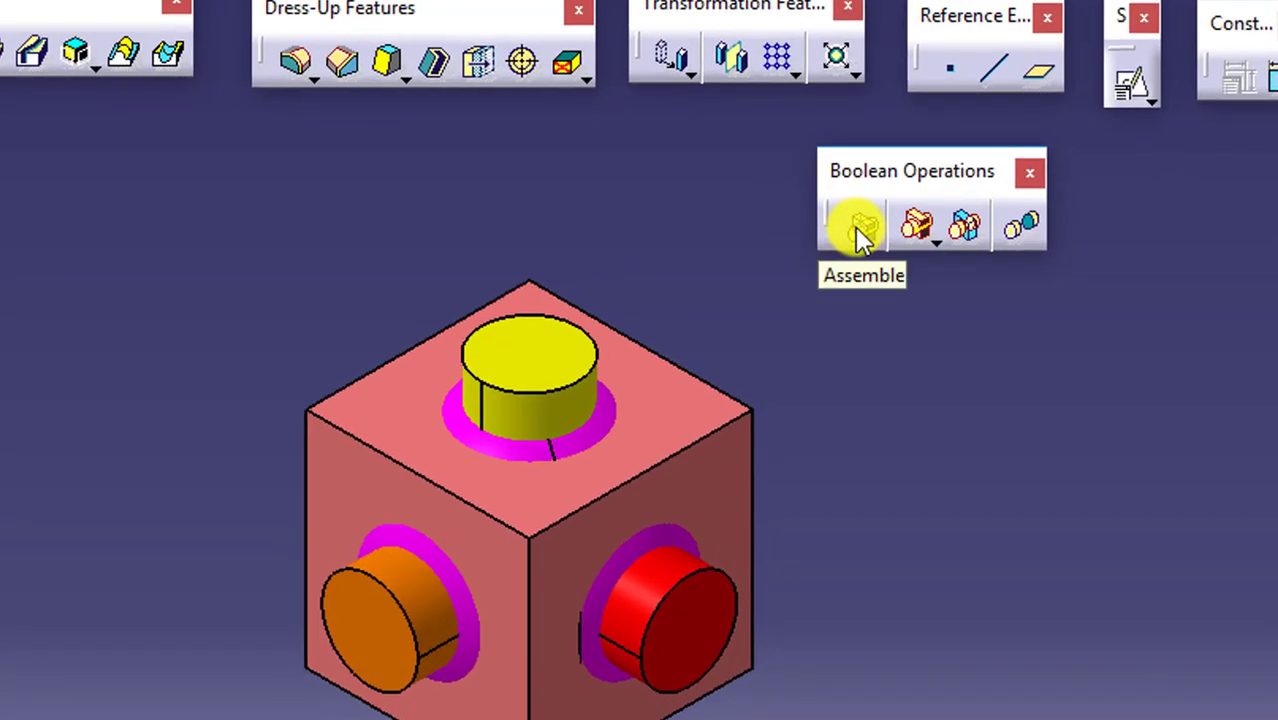
pyautogui.click(936, 245)
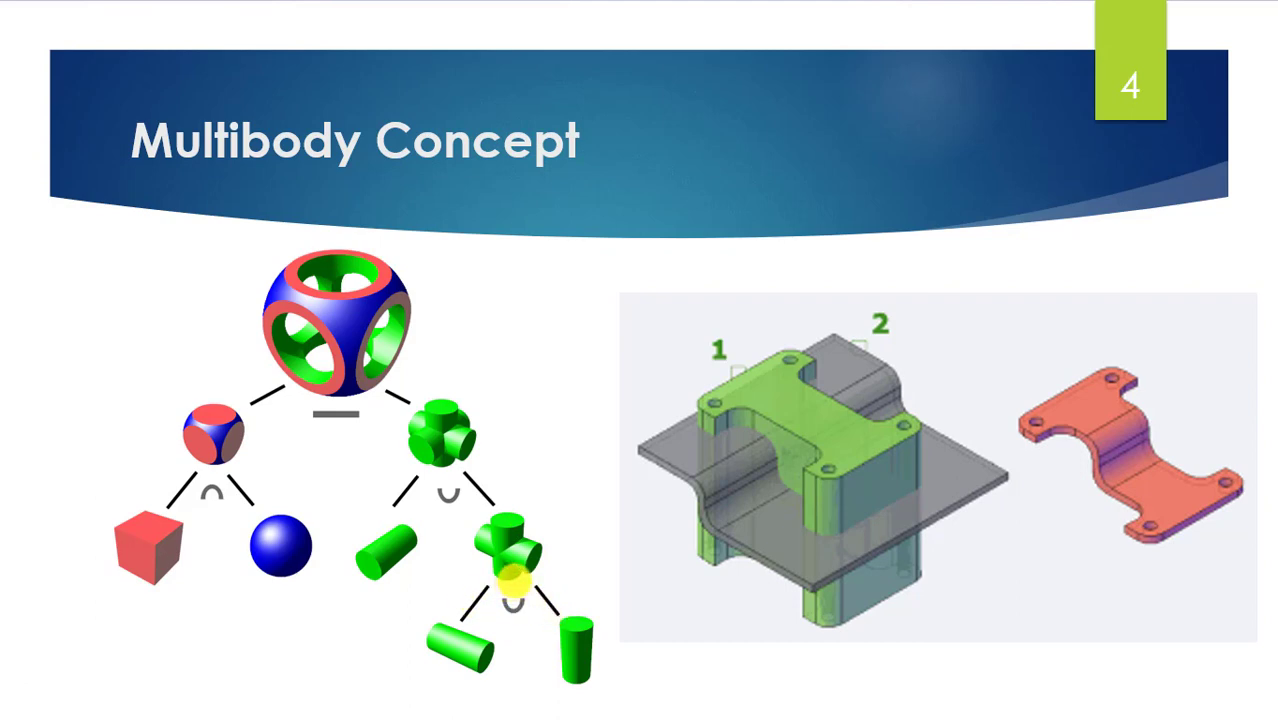
# Step: Switch from the Multibody Concept slide to CATIA and highlight solid bodies A, B, C, D and E one by one
pyautogui.hotkey('alt', 'Tab')
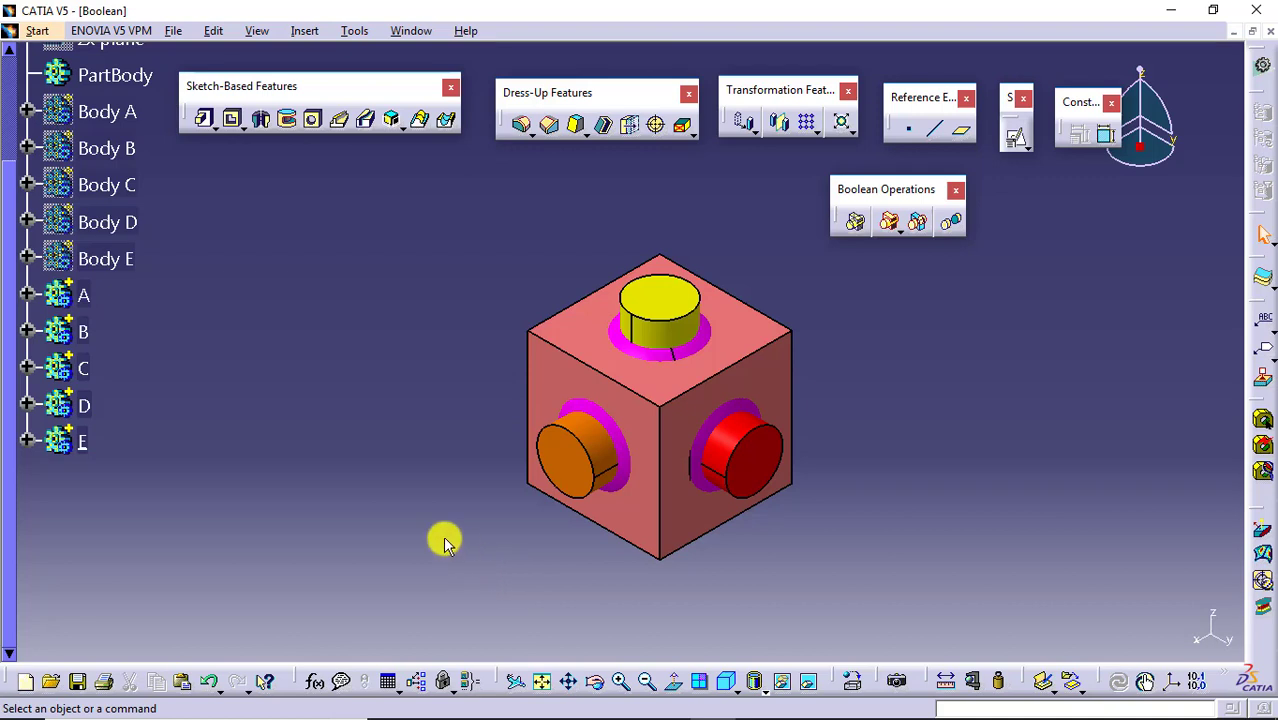
pyautogui.click(86, 297)
pyautogui.click(82, 330)
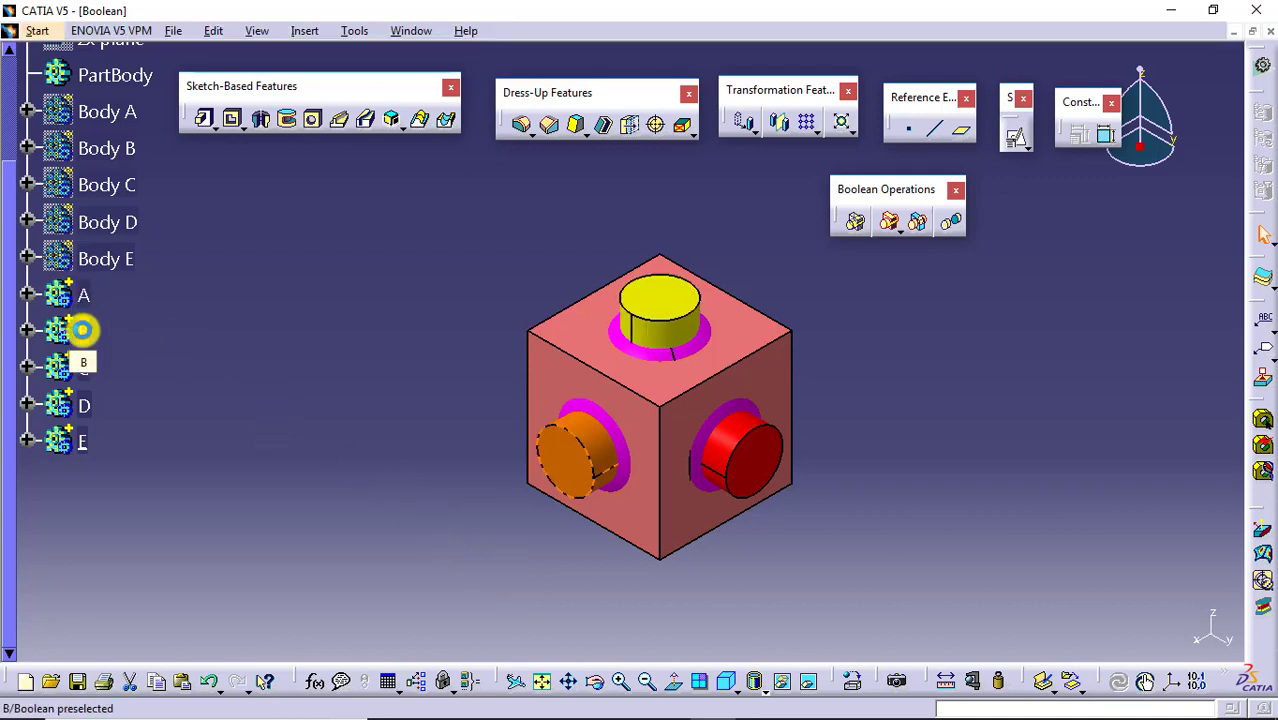
pyautogui.click(82, 368)
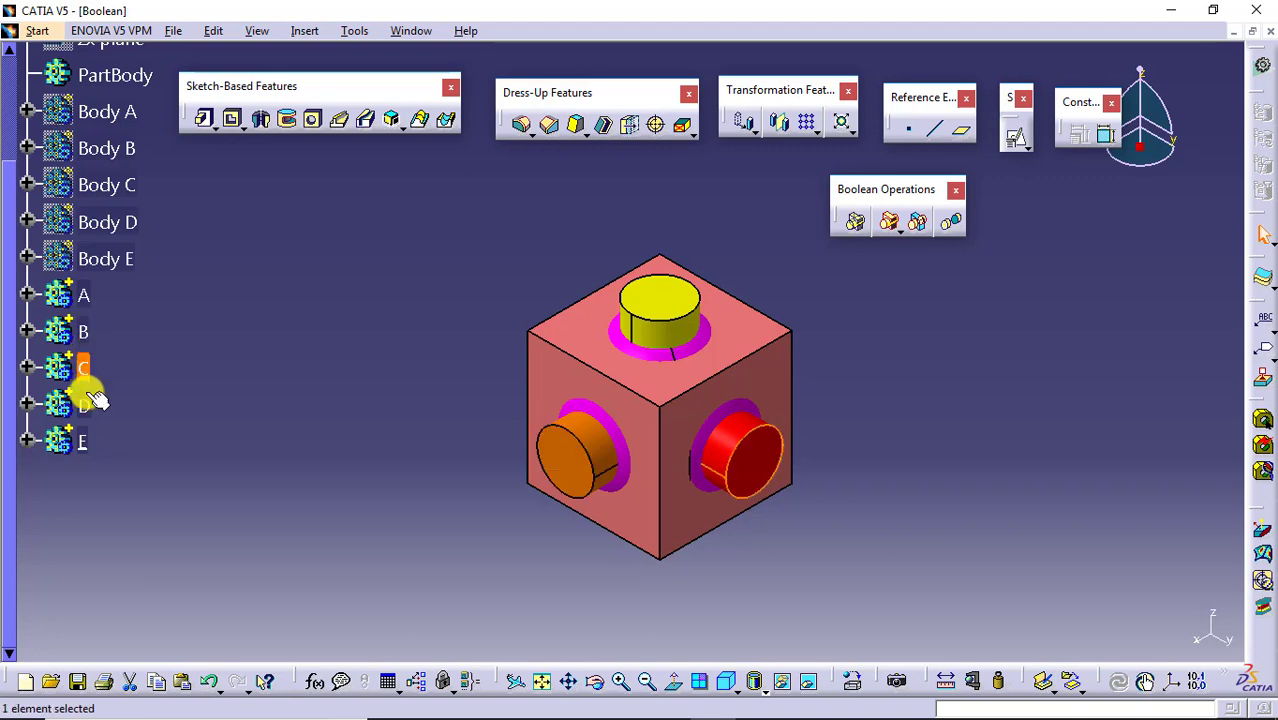
pyautogui.click(84, 405)
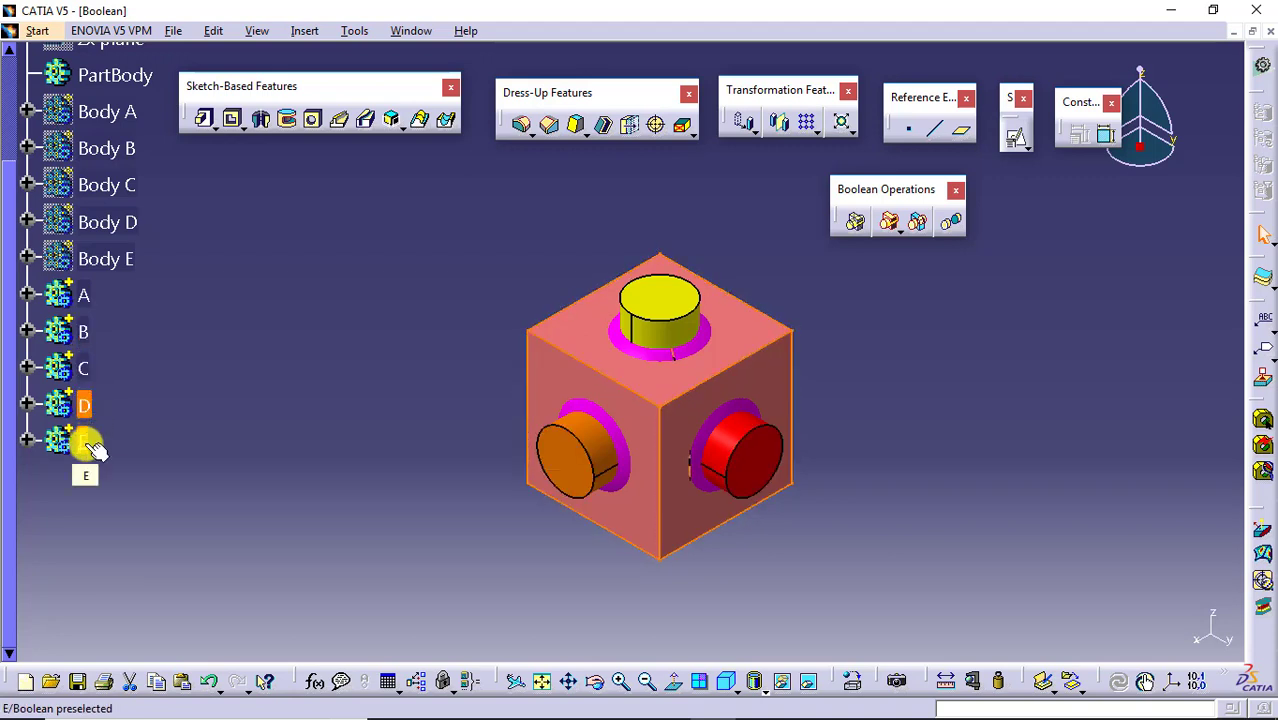
pyautogui.click(86, 442)
# Step: Hide bodies E, D and B, leaving only the cylinders of bodies A and C displayed
pyautogui.rightClick(88, 441)
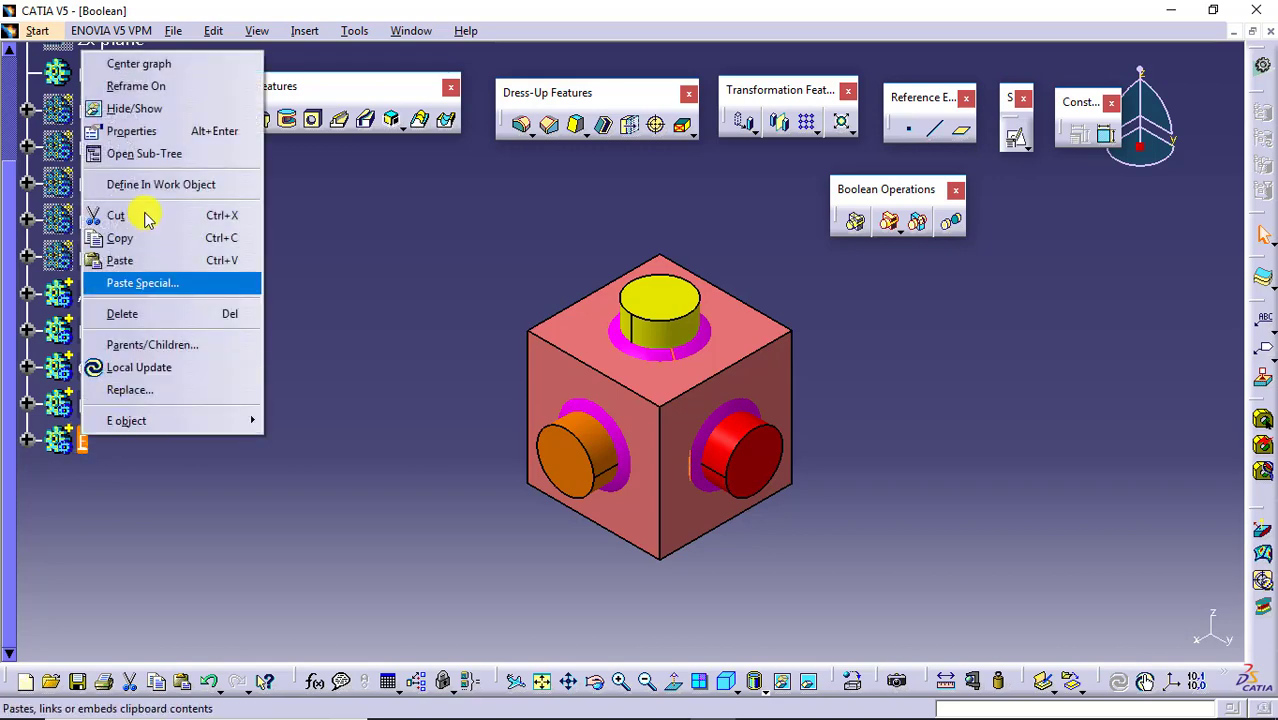
pyautogui.click(167, 110)
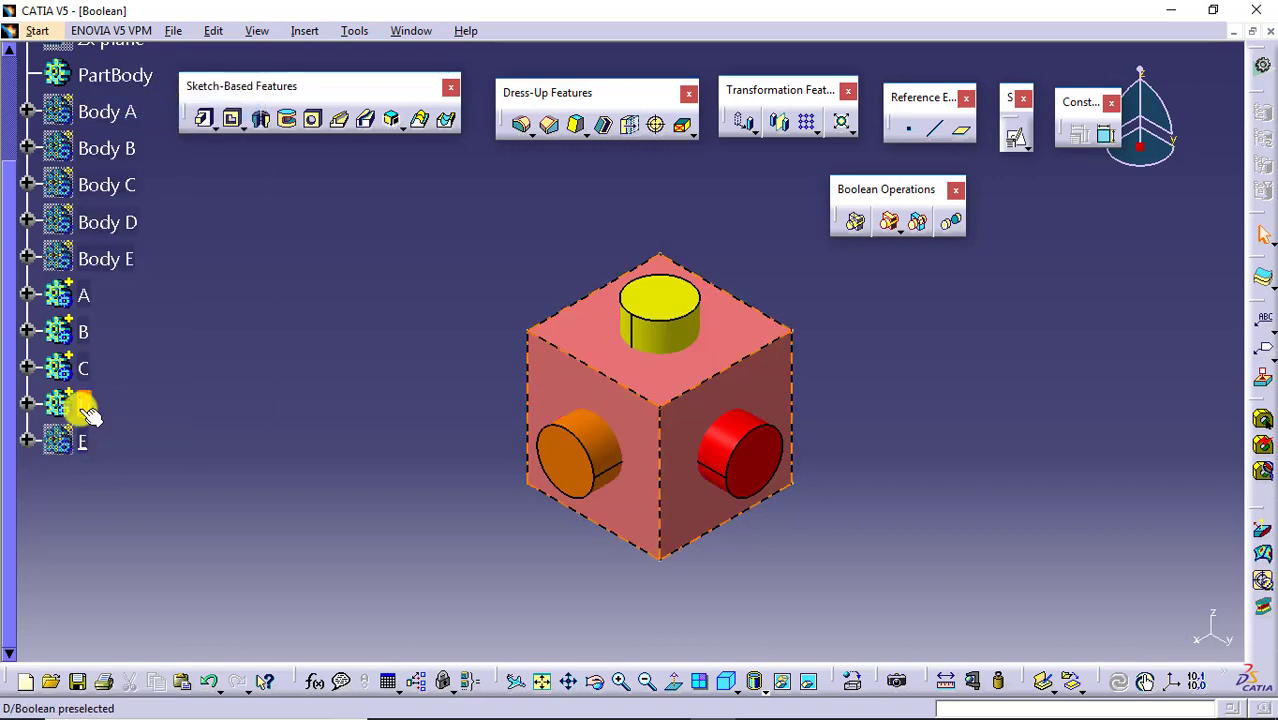
pyautogui.rightClick(84, 404)
pyautogui.click(160, 88)
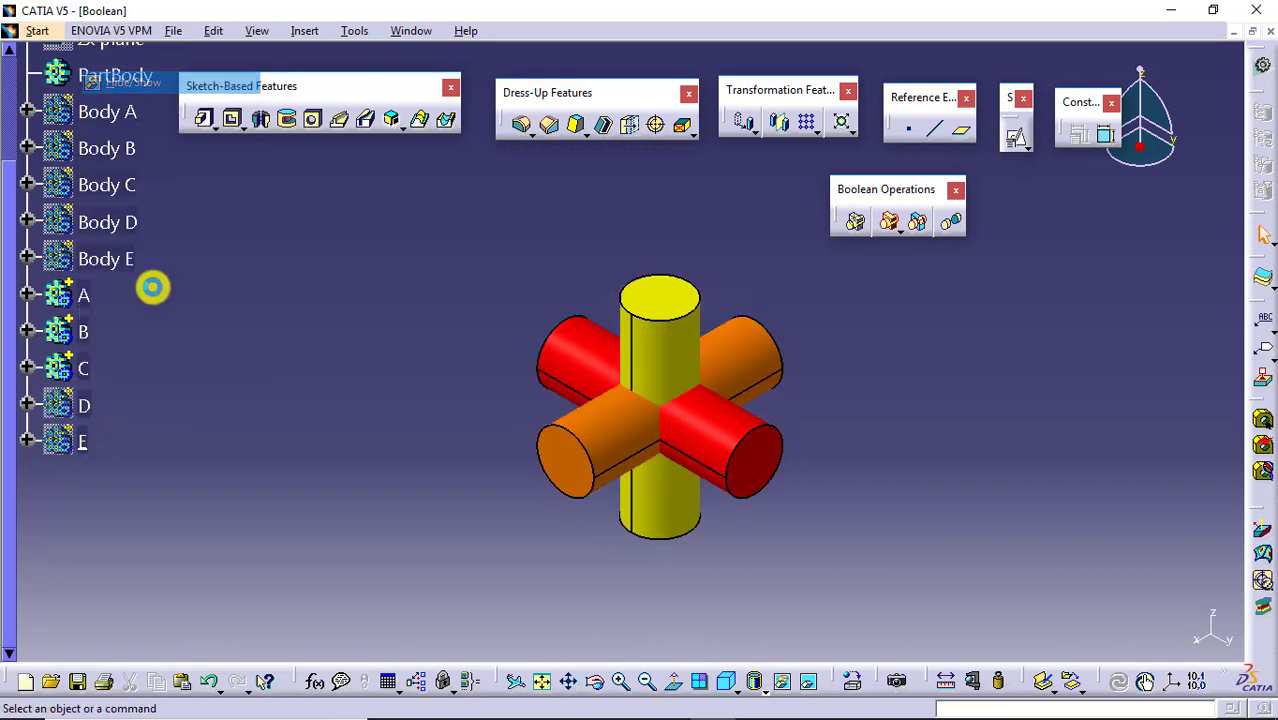
pyautogui.rightClick(85, 372)
pyautogui.click(321, 375)
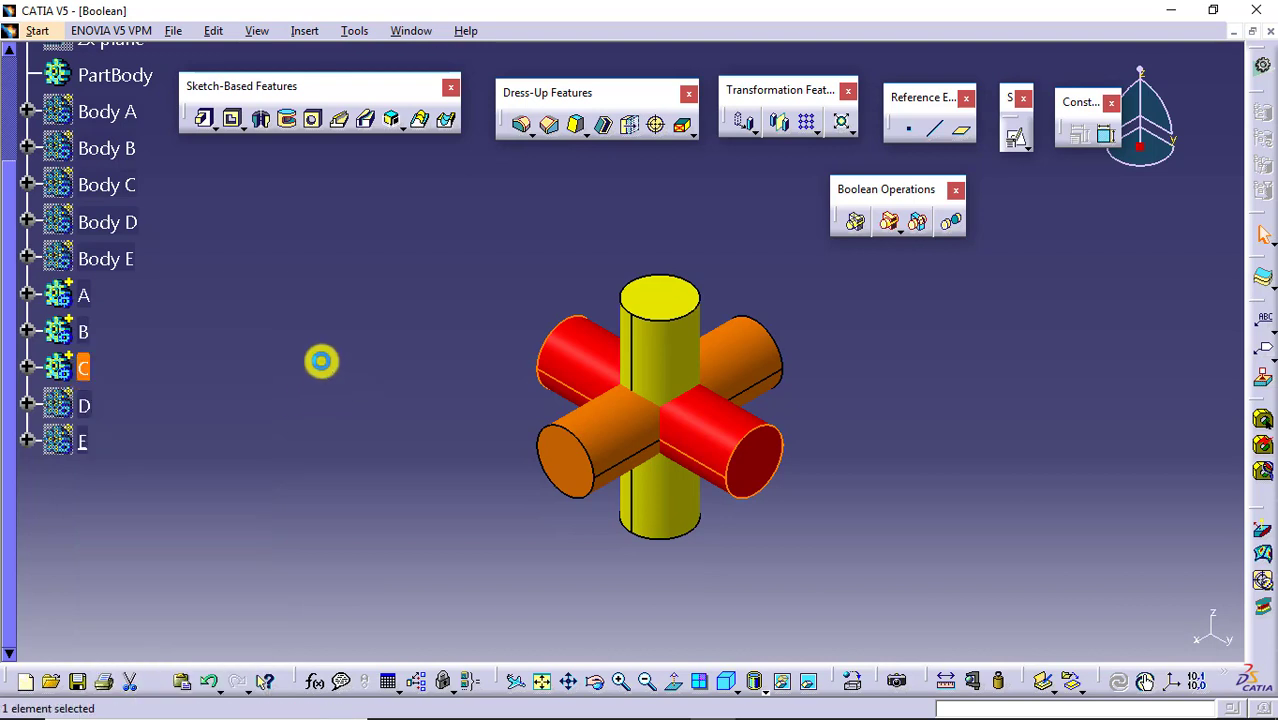
pyautogui.rightClick(84, 330)
pyautogui.click(168, 383)
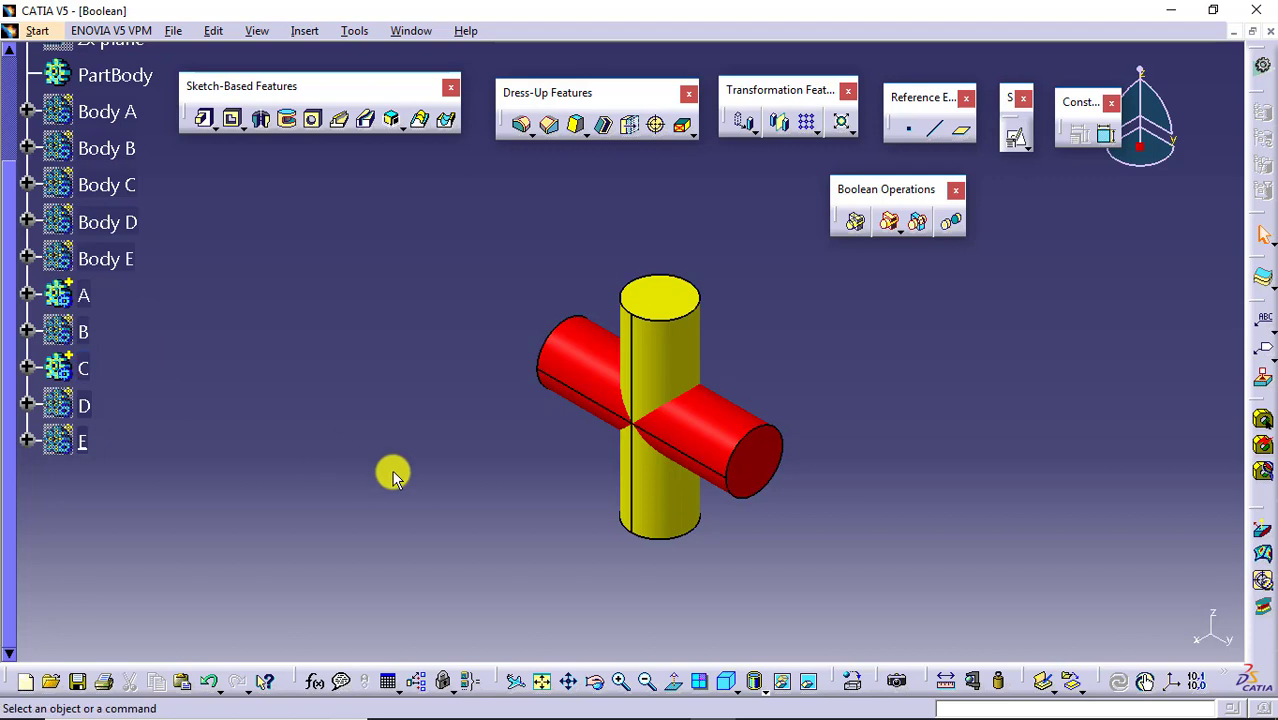
# Step: Combine the two displayed cylinders by adding body C to body A with the Add Boolean operation
pyautogui.click(897, 231)
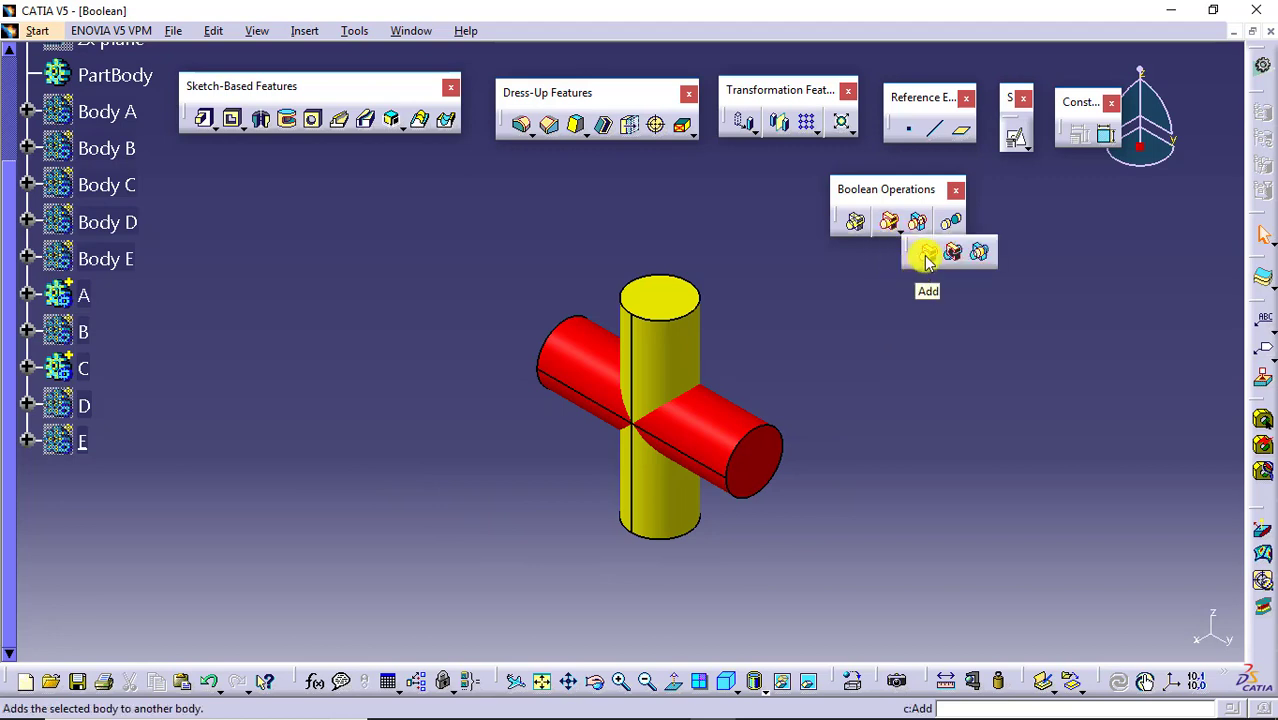
pyautogui.click(926, 258)
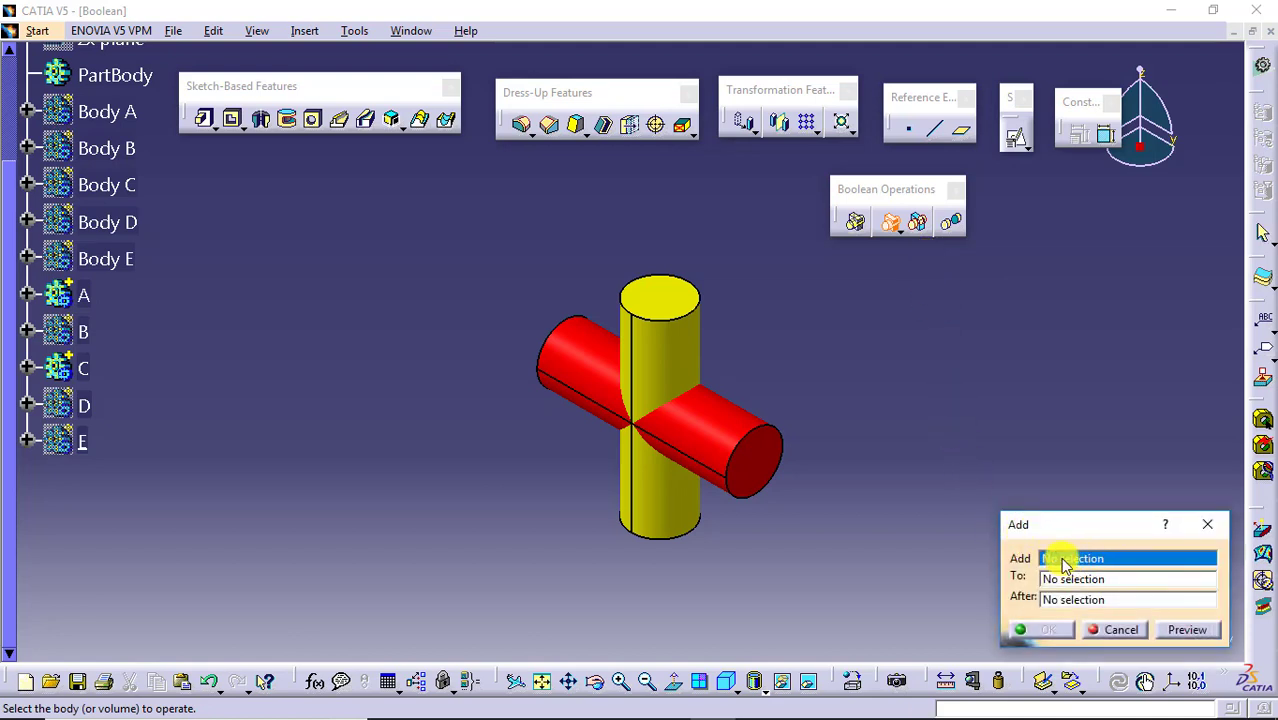
pyautogui.click(84, 368)
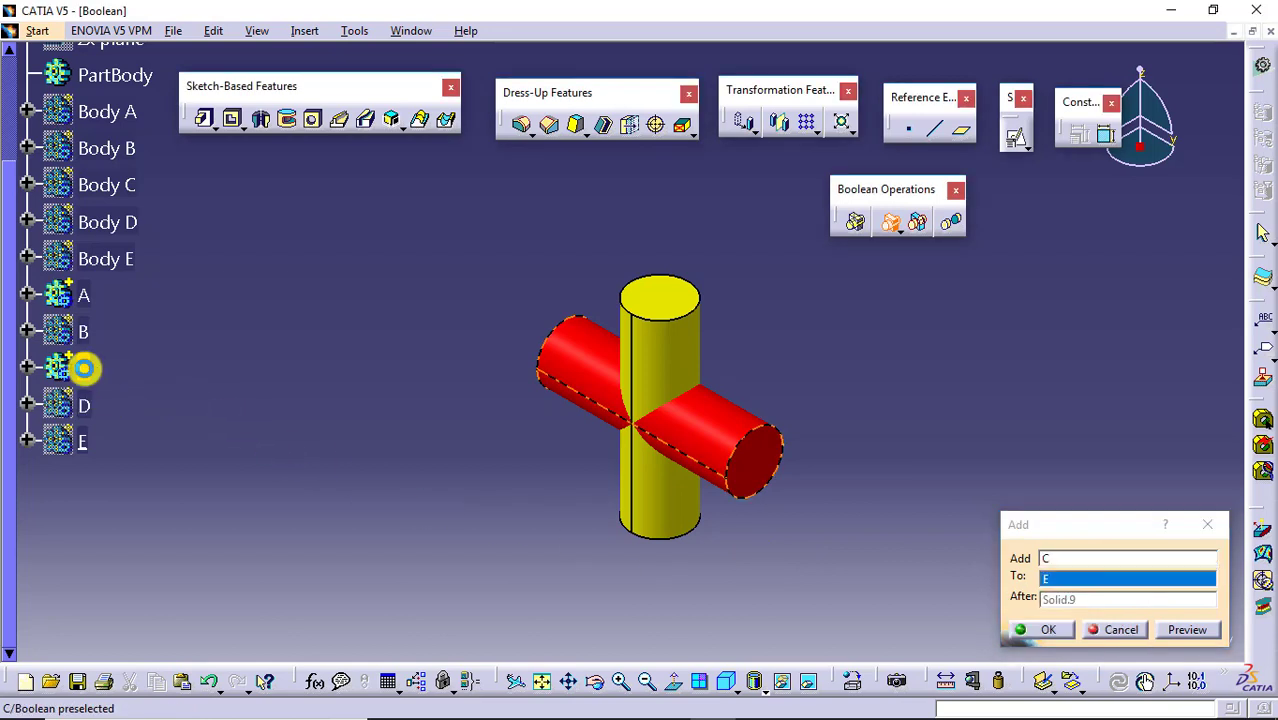
pyautogui.click(97, 295)
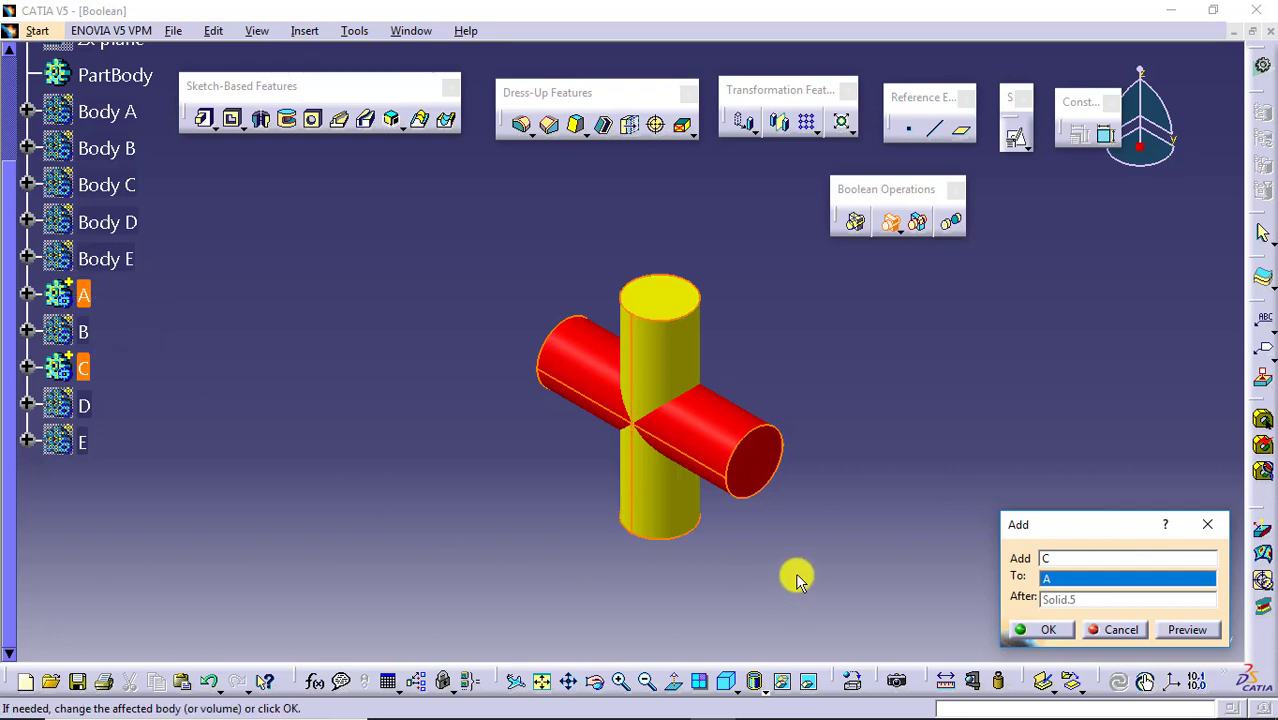
pyautogui.click(1044, 630)
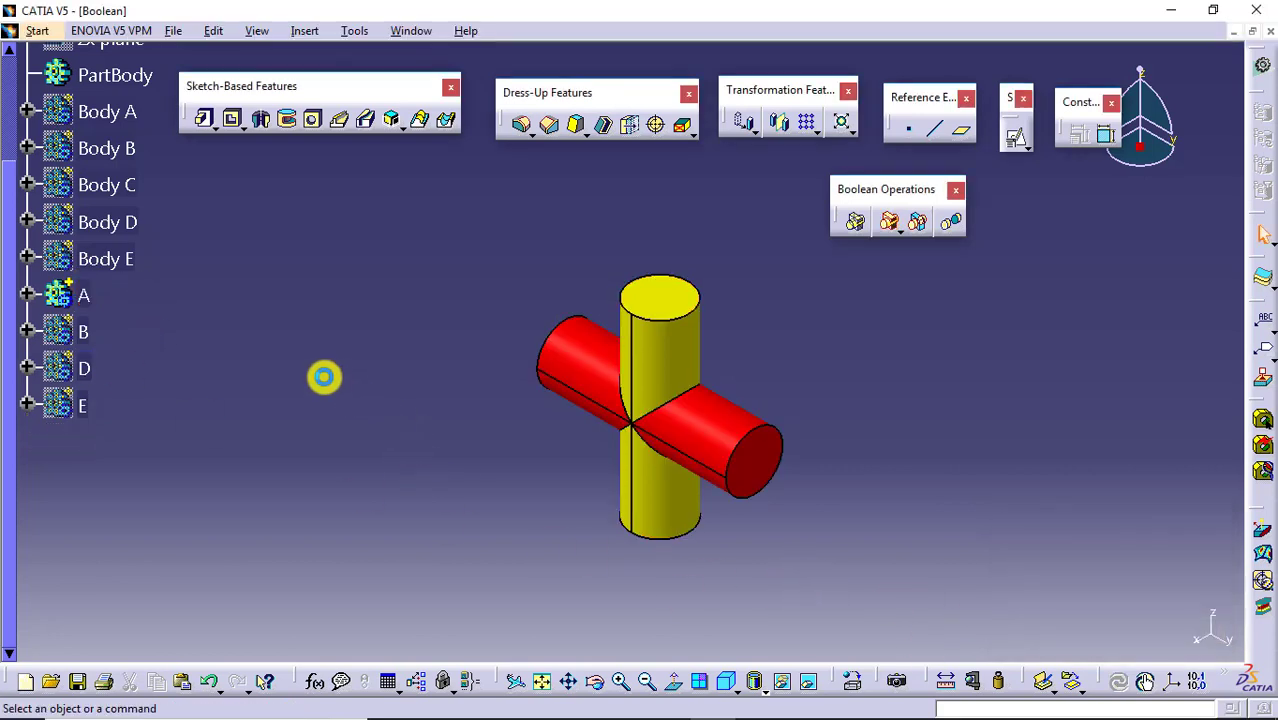
# Step: Examine the Add operation's structure under body A, compare it with the Multibody Concept slide, and return to CATIA
pyautogui.click(26, 294)
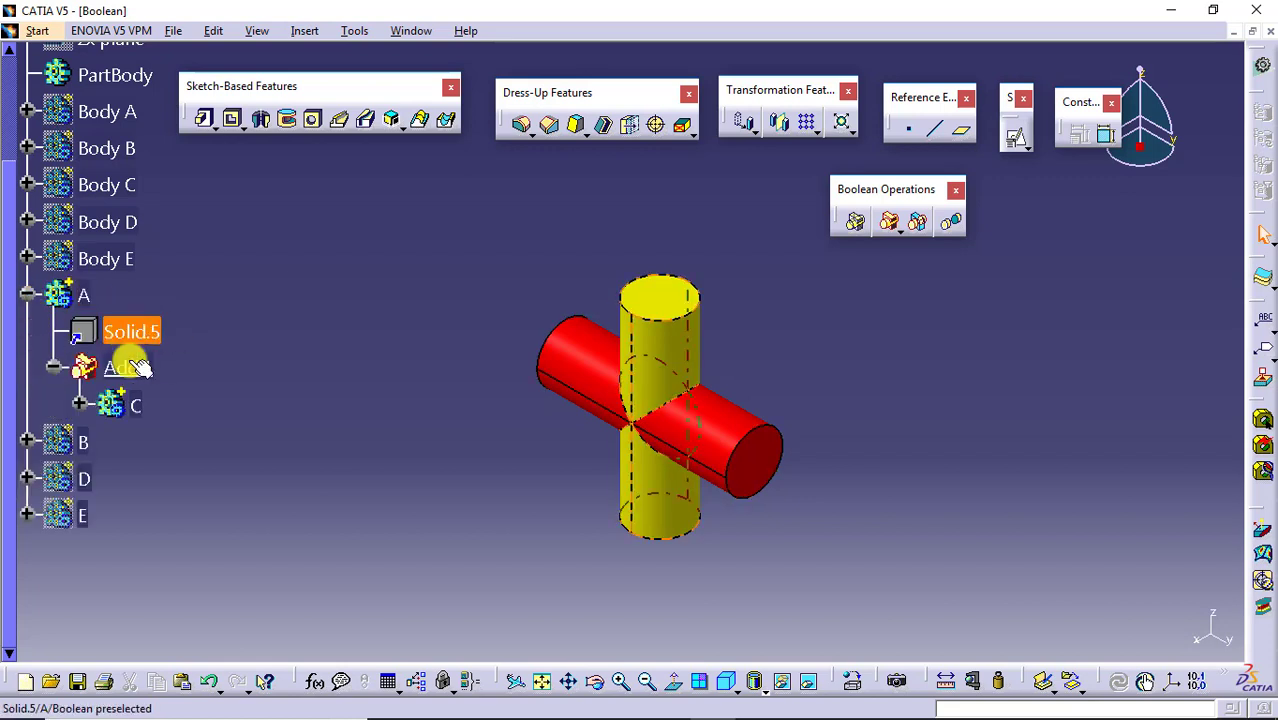
pyautogui.click(80, 404)
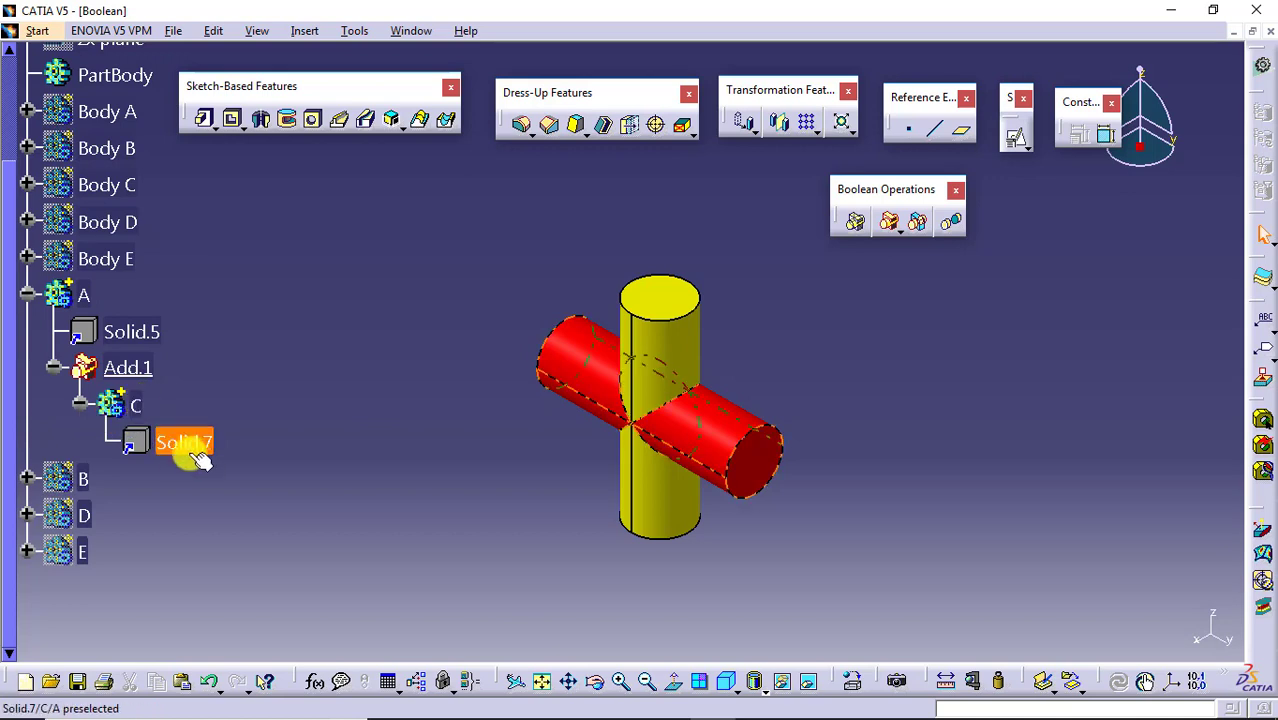
pyautogui.click(53, 367)
pyautogui.click(27, 294)
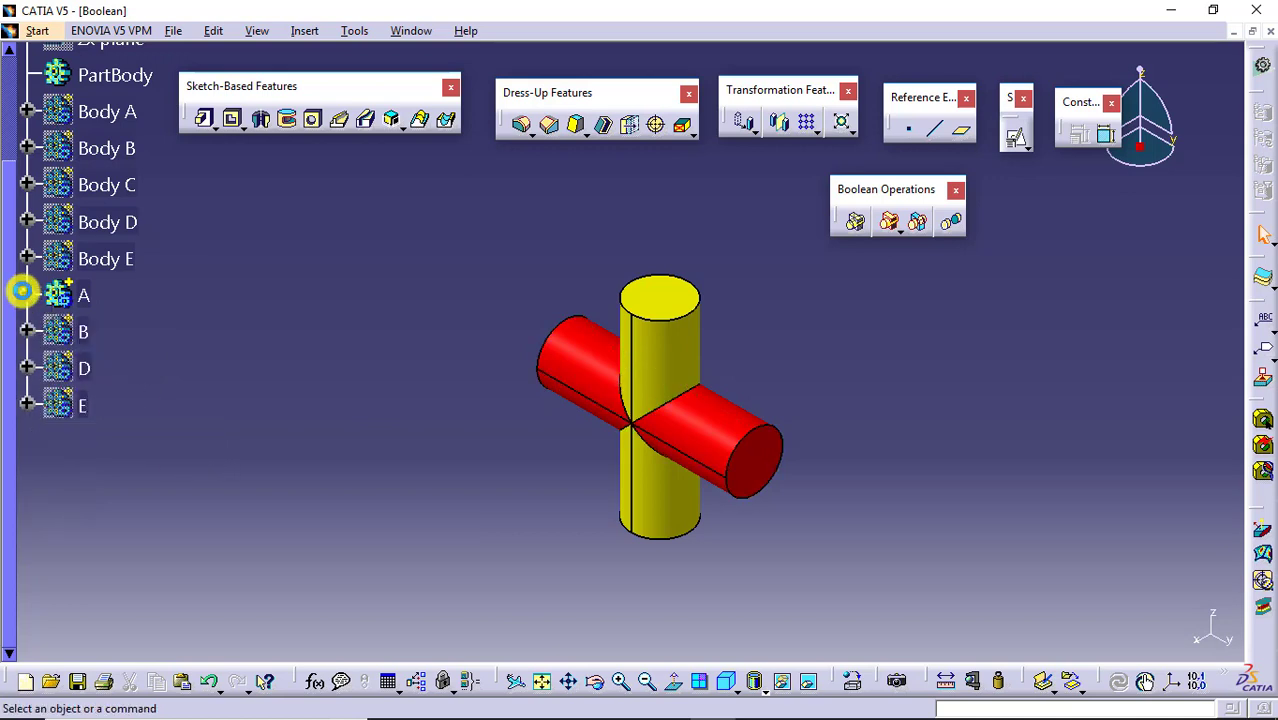
pyautogui.click(62, 291)
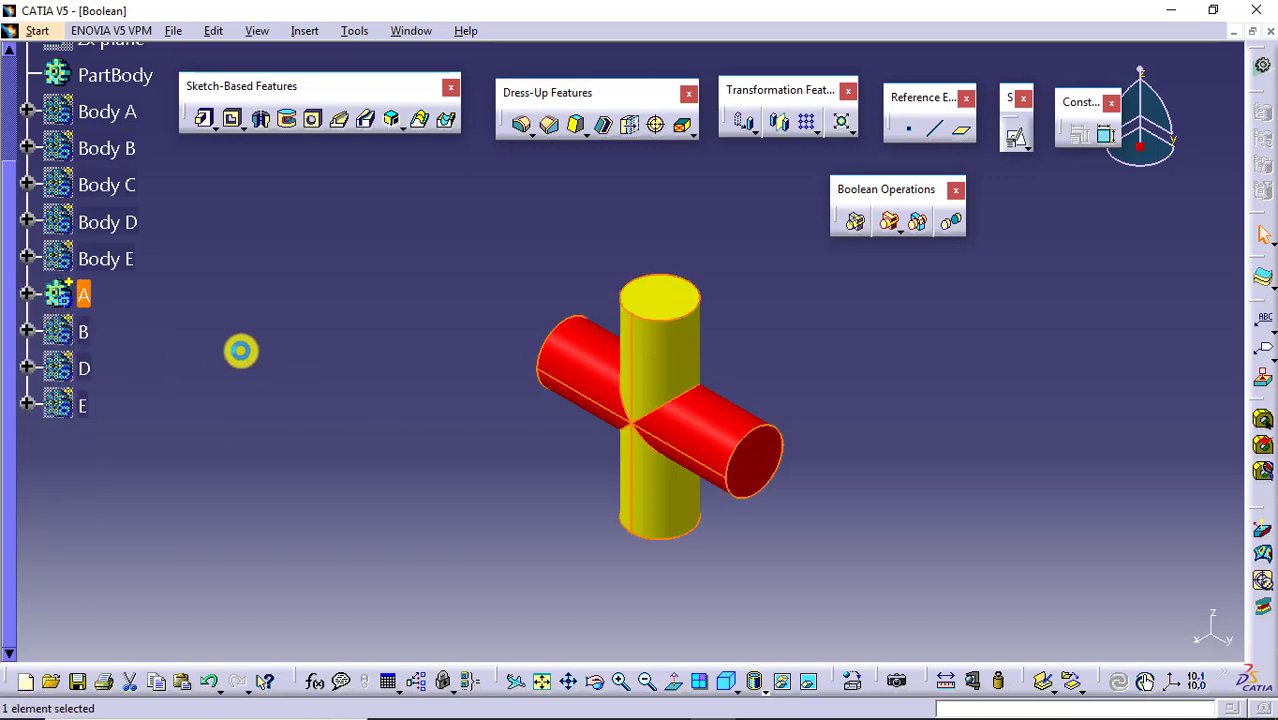
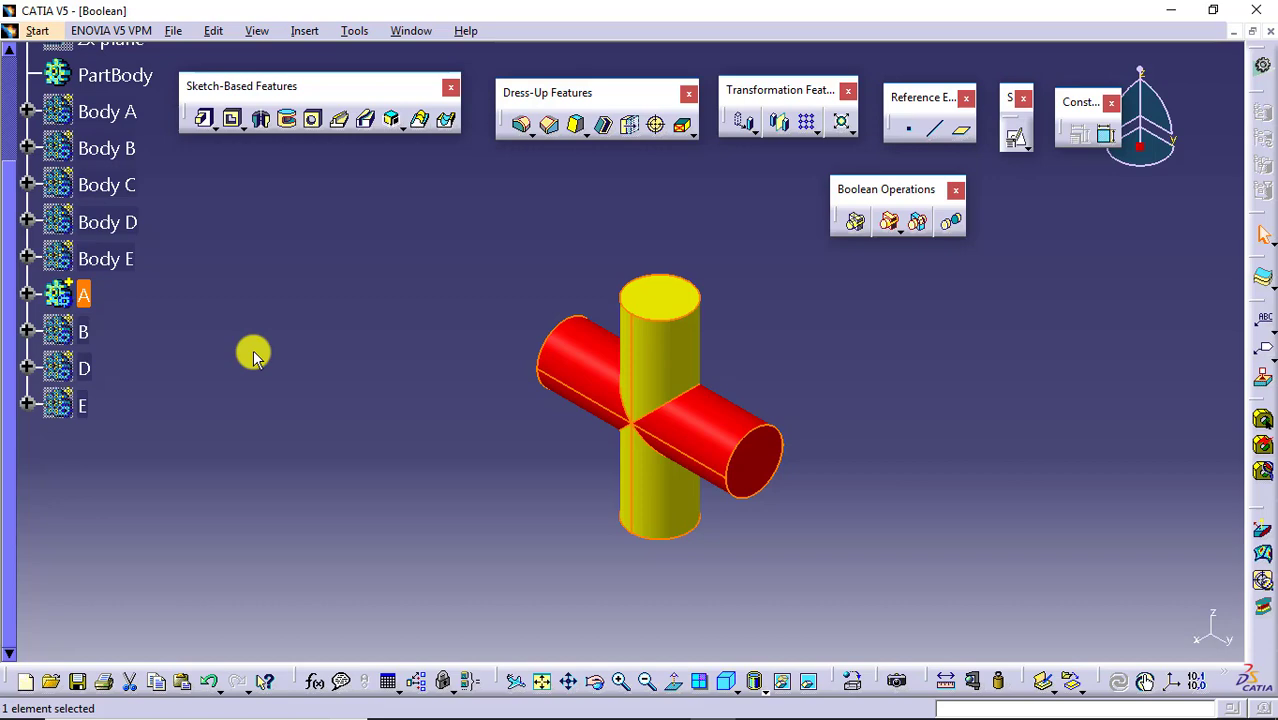
pyautogui.hotkey('alt', 'Tab')
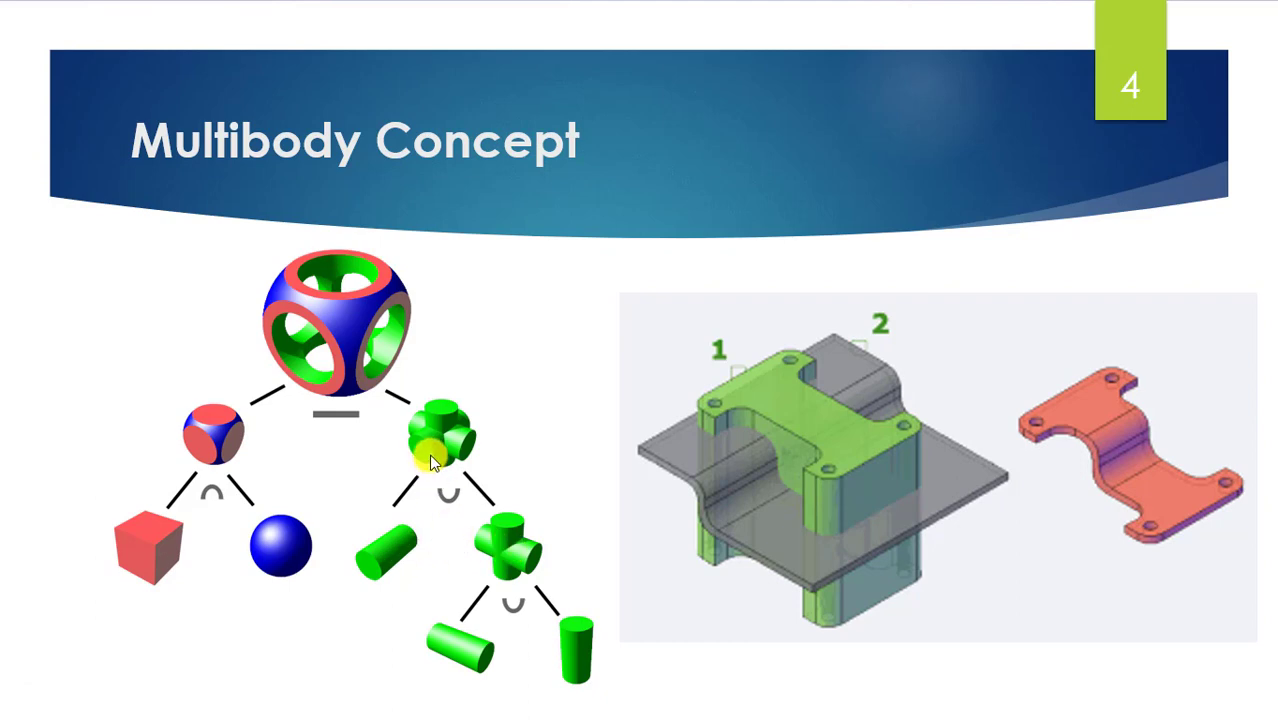
pyautogui.hotkey('alt', 'Tab')
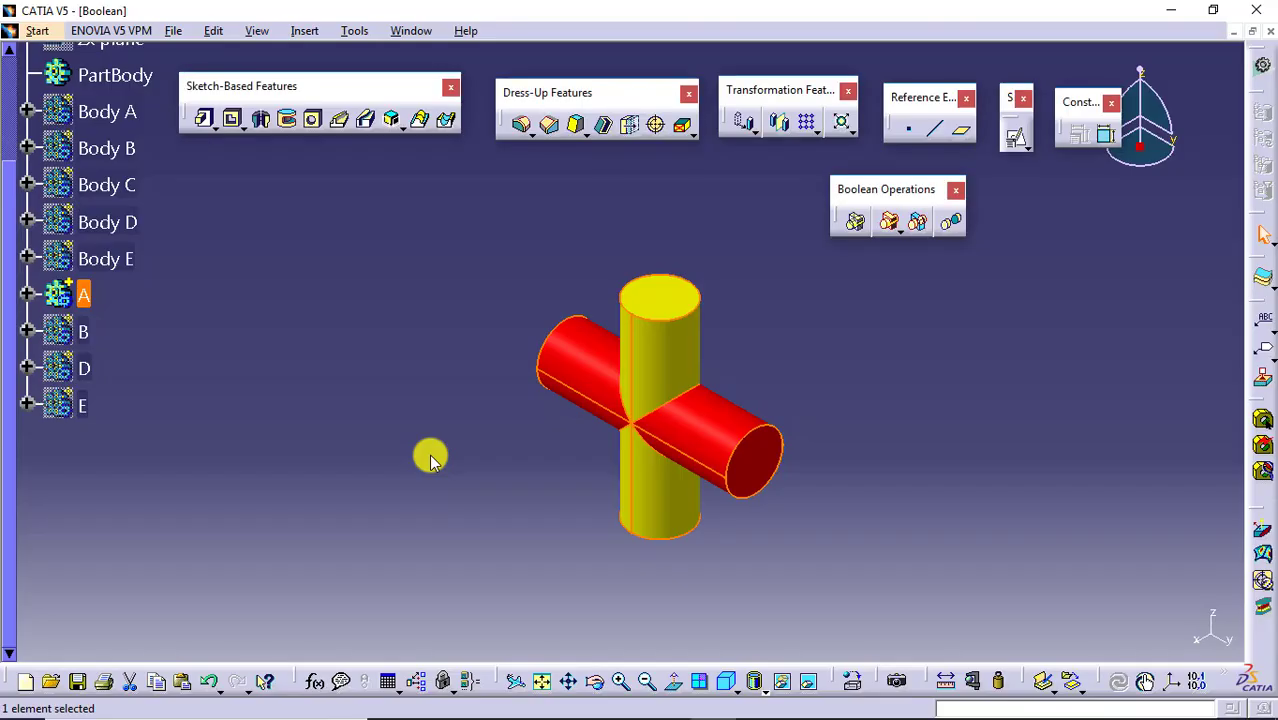
# Step: Show body B and merge it into body A with the Add Boolean operation
pyautogui.rightClick(86, 340)
pyautogui.click(165, 395)
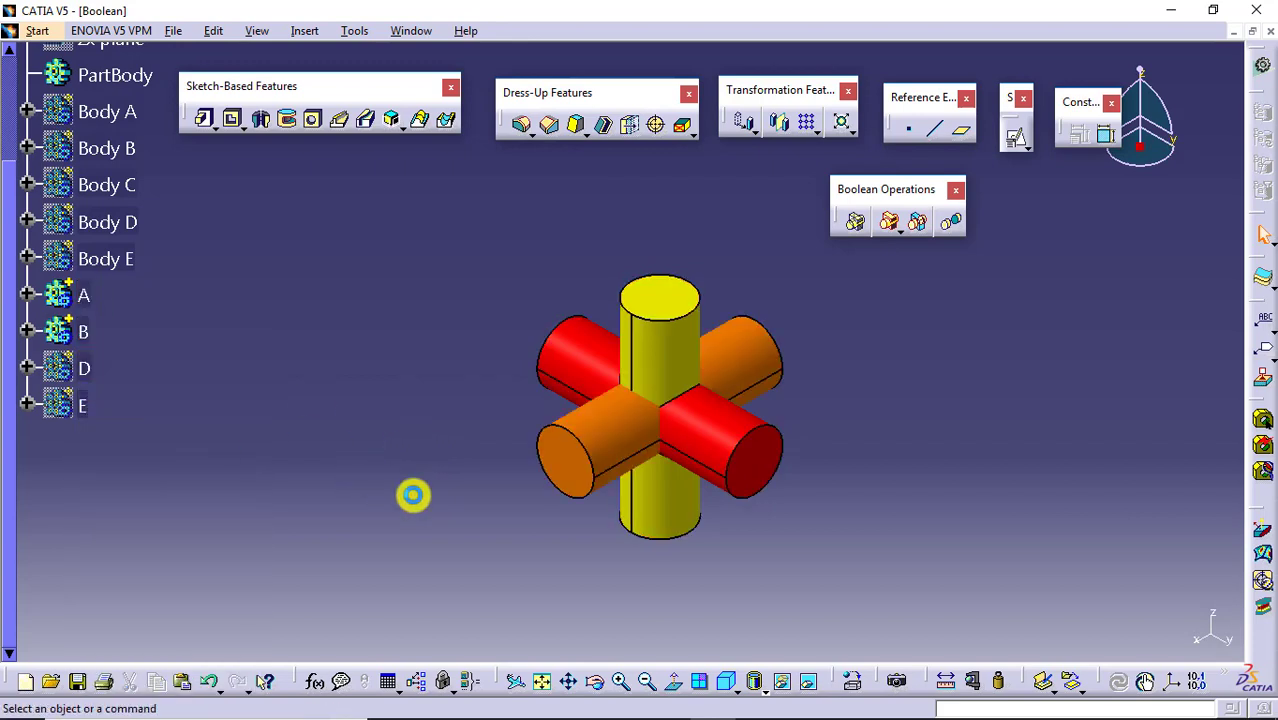
pyautogui.click(887, 222)
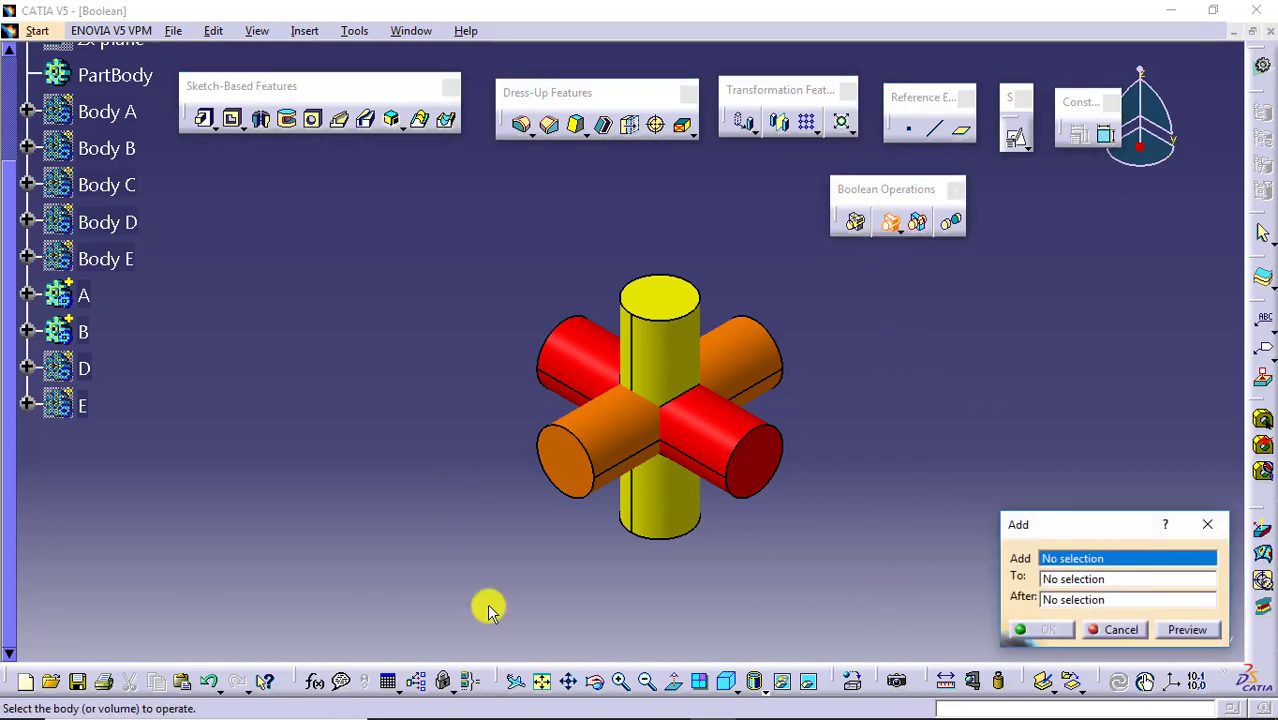
pyautogui.click(100, 333)
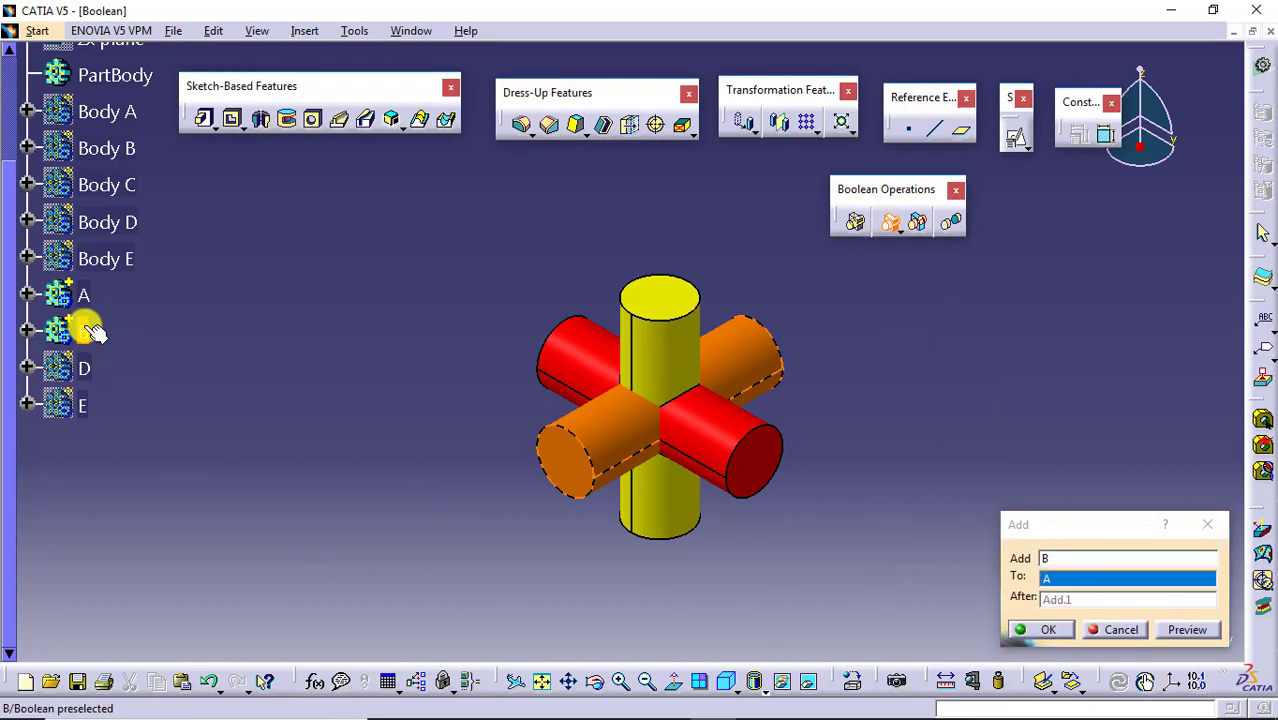
pyautogui.click(88, 295)
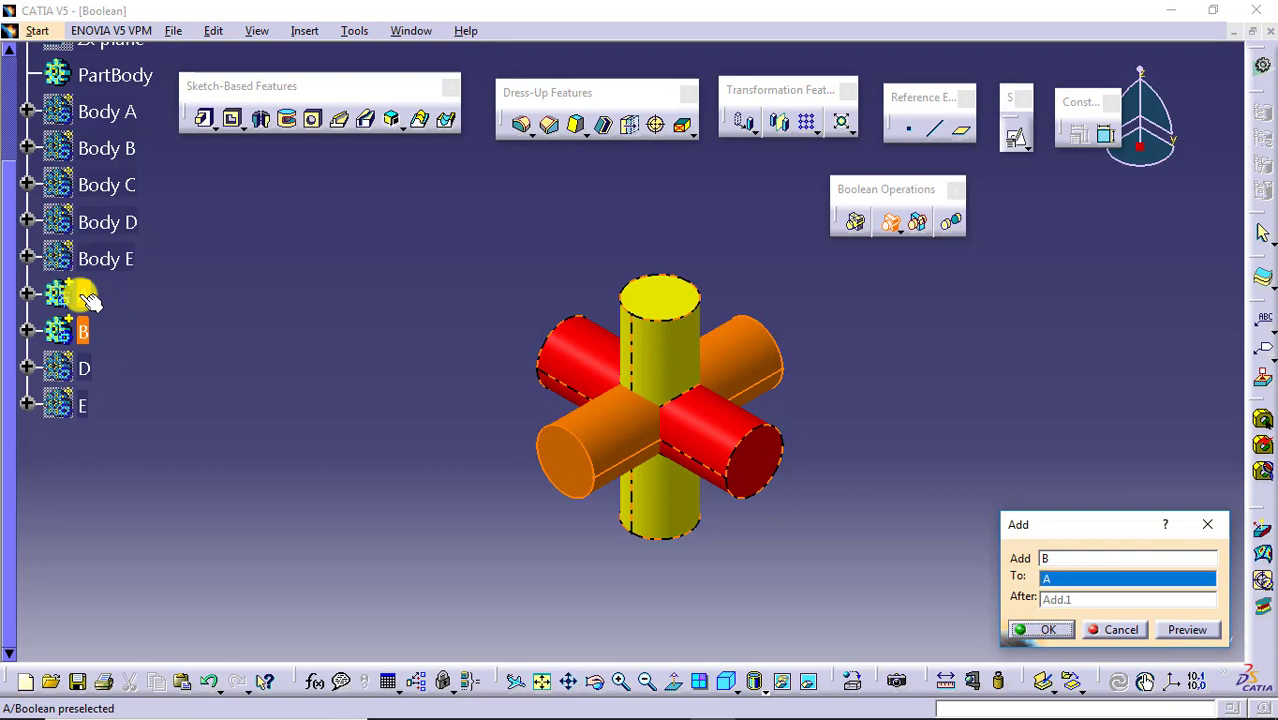
pyautogui.click(1045, 630)
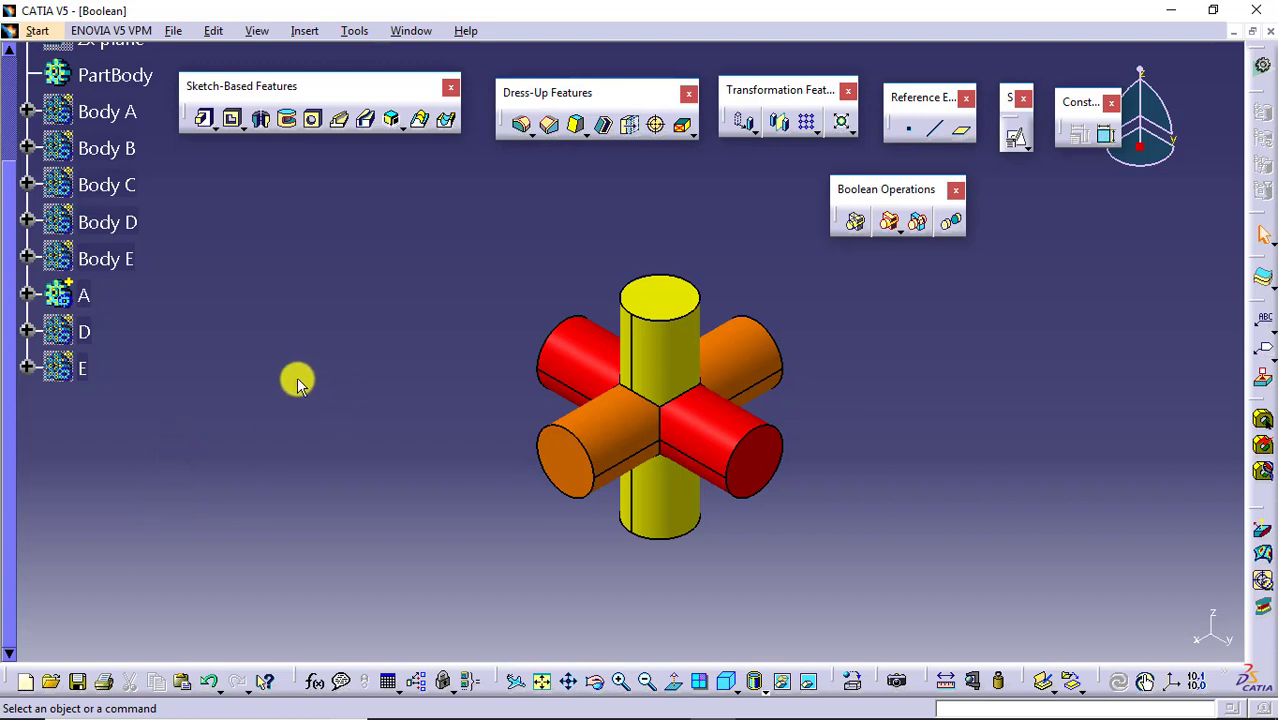
# Step: Hide the combined cylinder body A, and show bodies D and E
pyautogui.rightClick(92, 293)
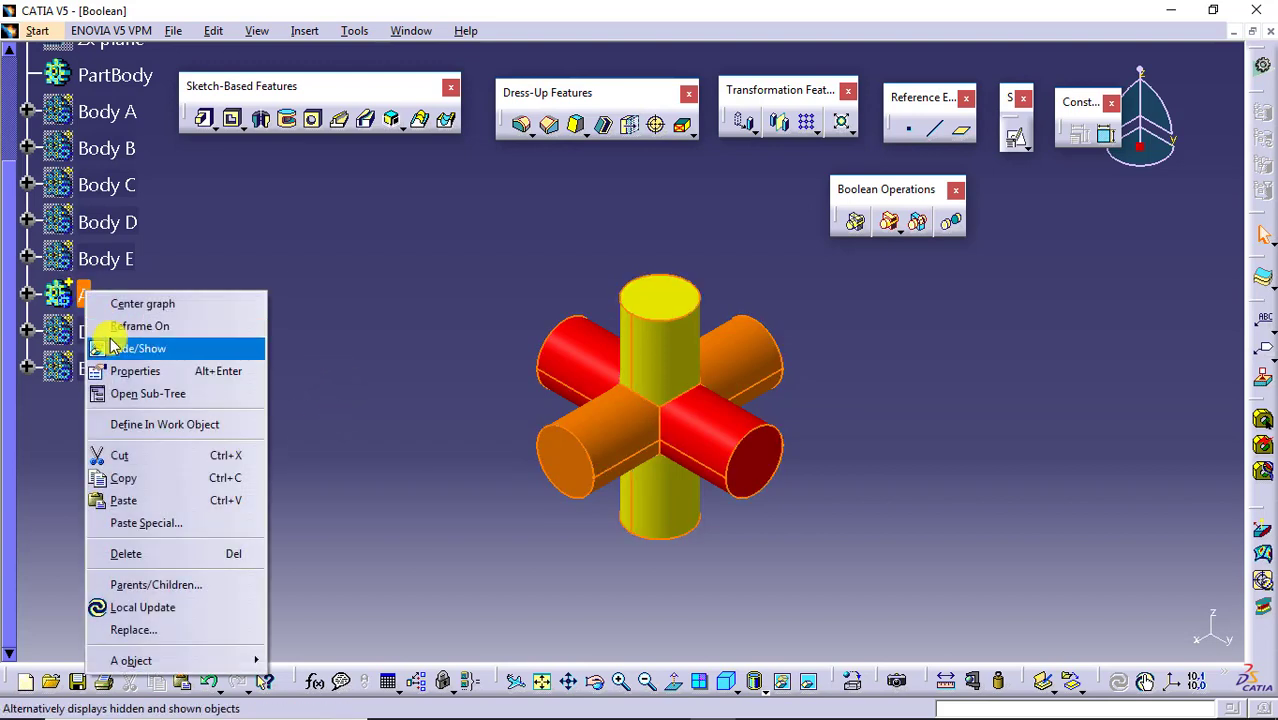
pyautogui.click(120, 347)
pyautogui.rightClick(81, 330)
pyautogui.click(110, 389)
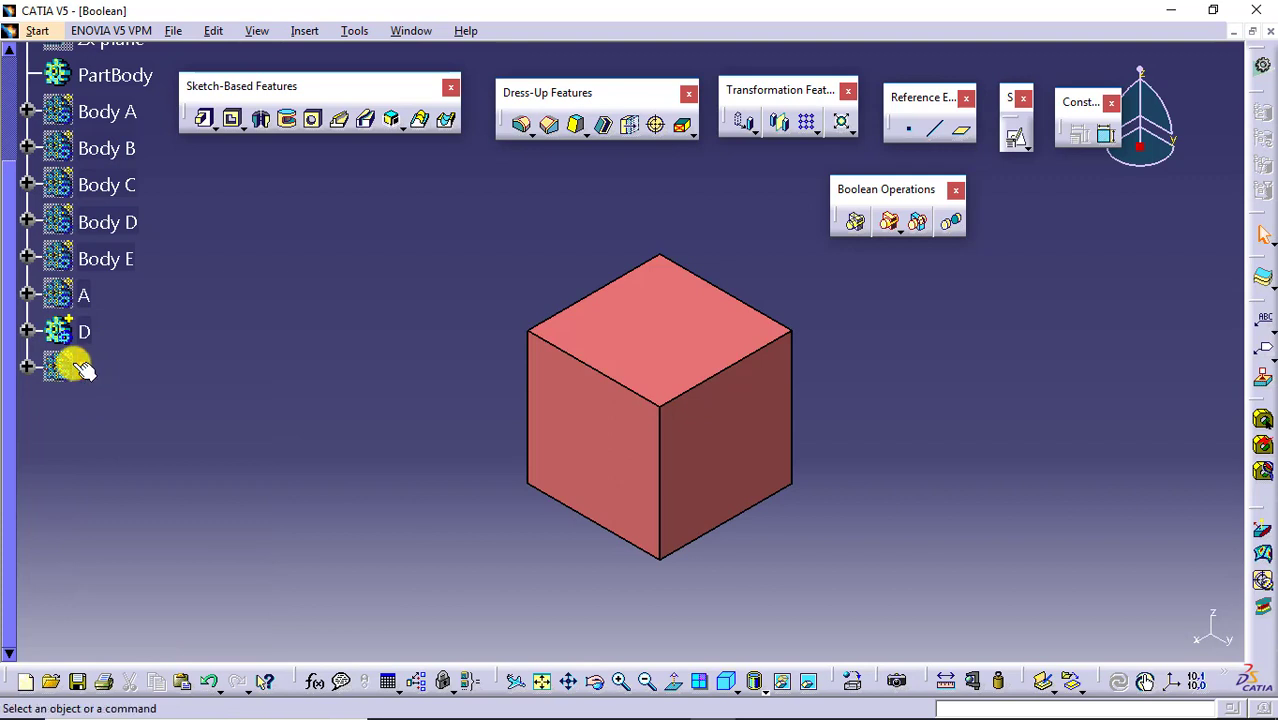
pyautogui.rightClick(76, 366)
pyautogui.click(116, 395)
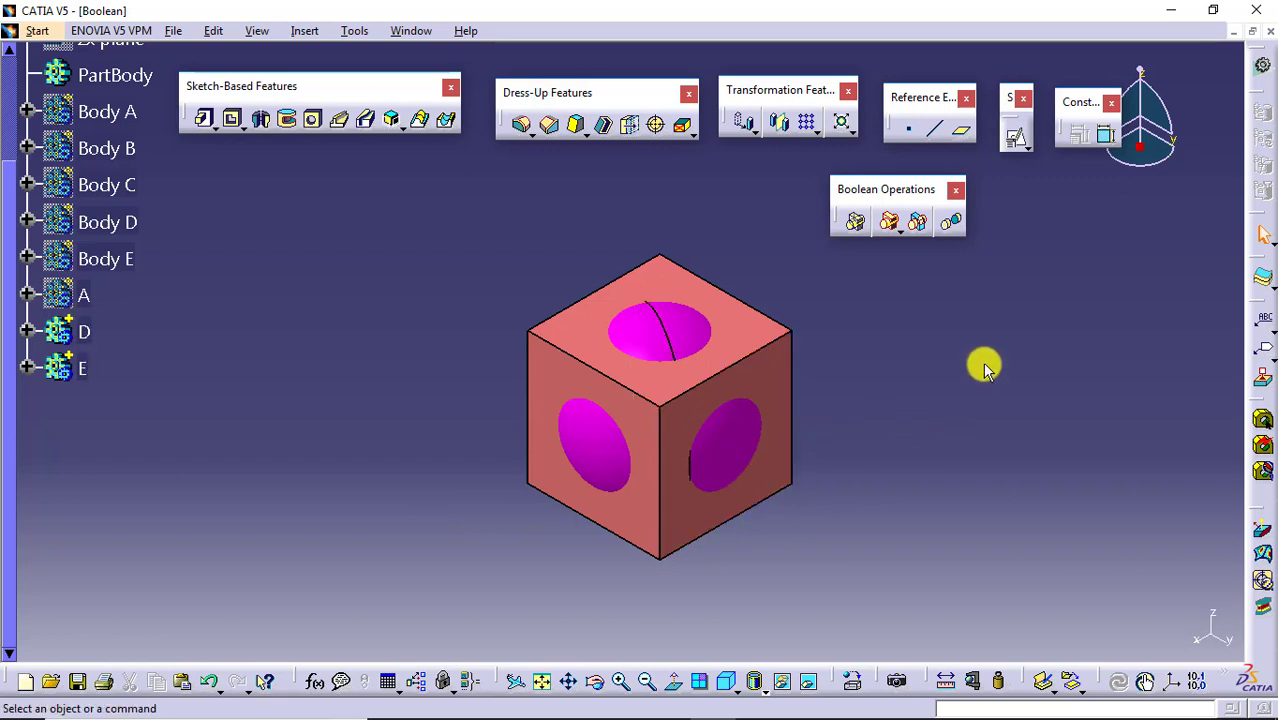
# Step: Intersect the sphere body E with the cube body D using the Intersect Boolean operation, previewing the result before accepting it
pyautogui.click(899, 232)
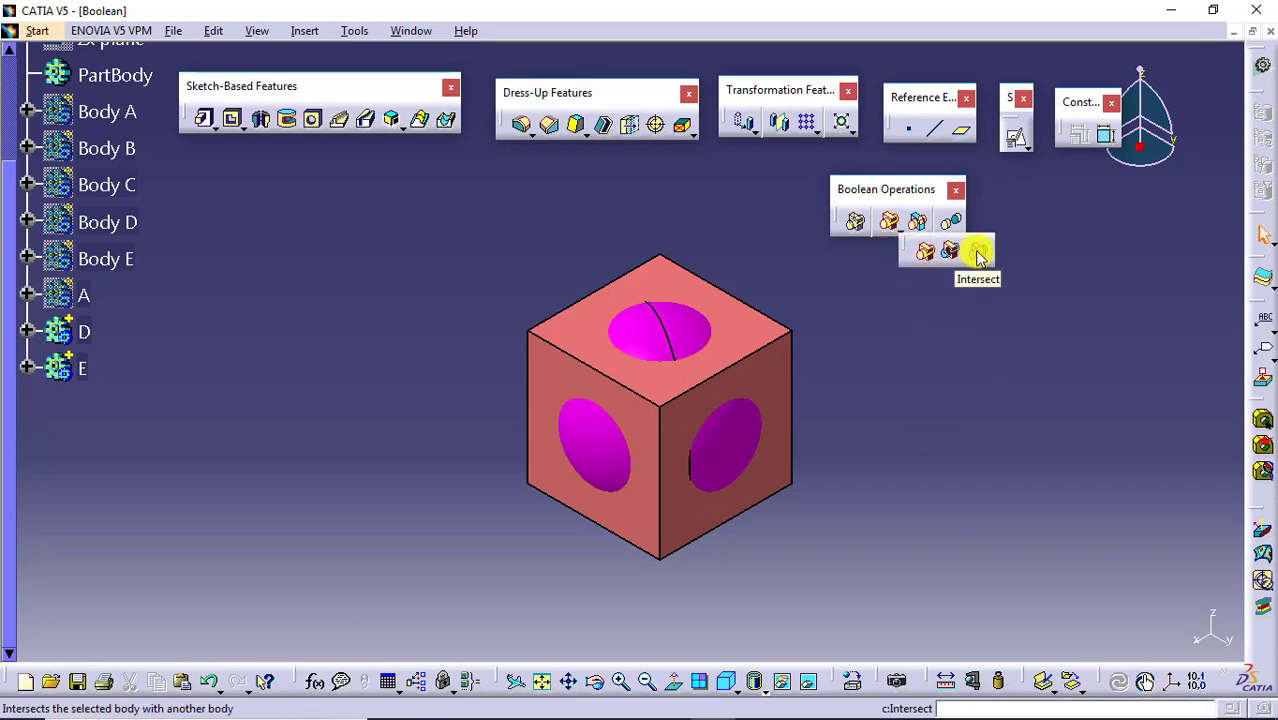
pyautogui.click(978, 252)
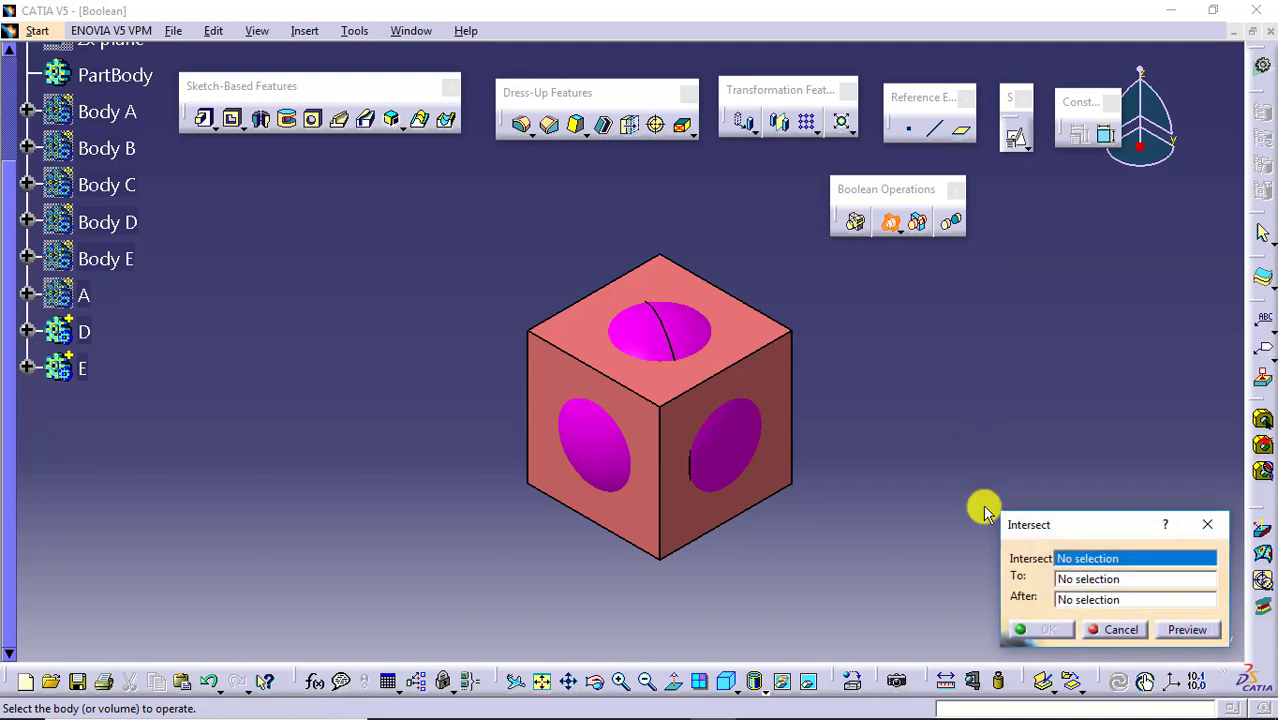
pyautogui.click(83, 368)
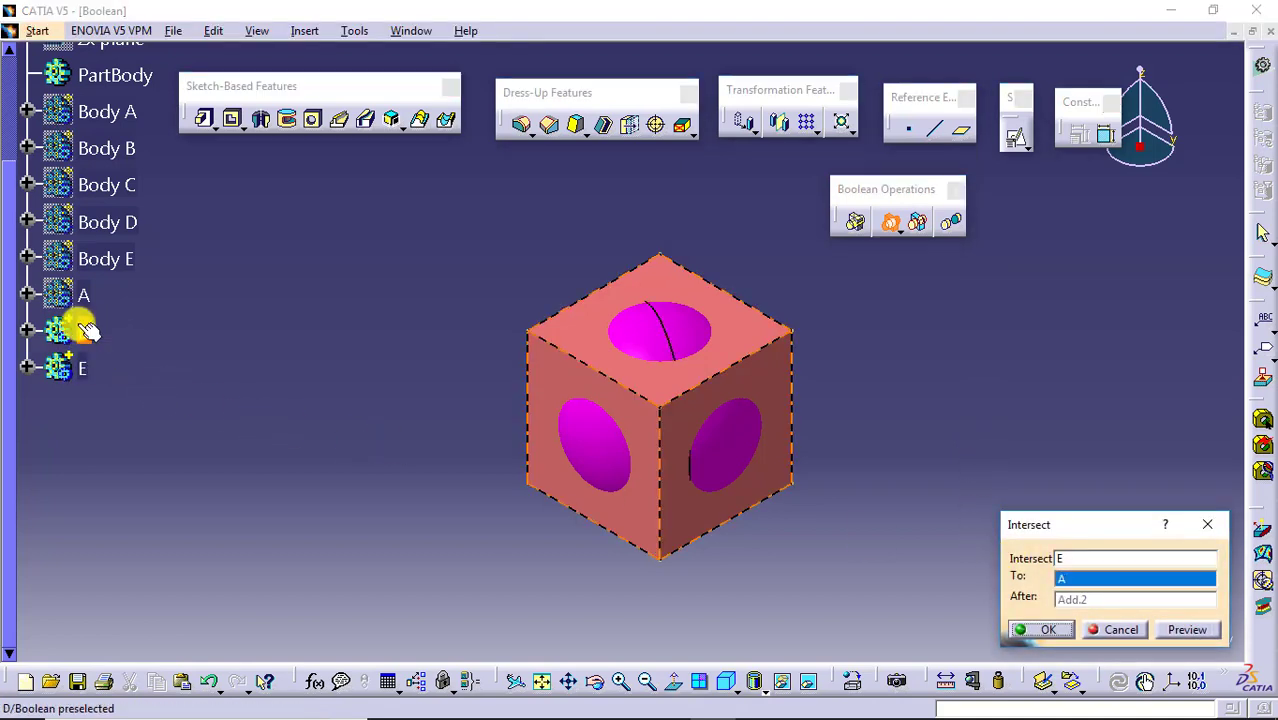
pyautogui.click(85, 330)
pyautogui.click(1172, 632)
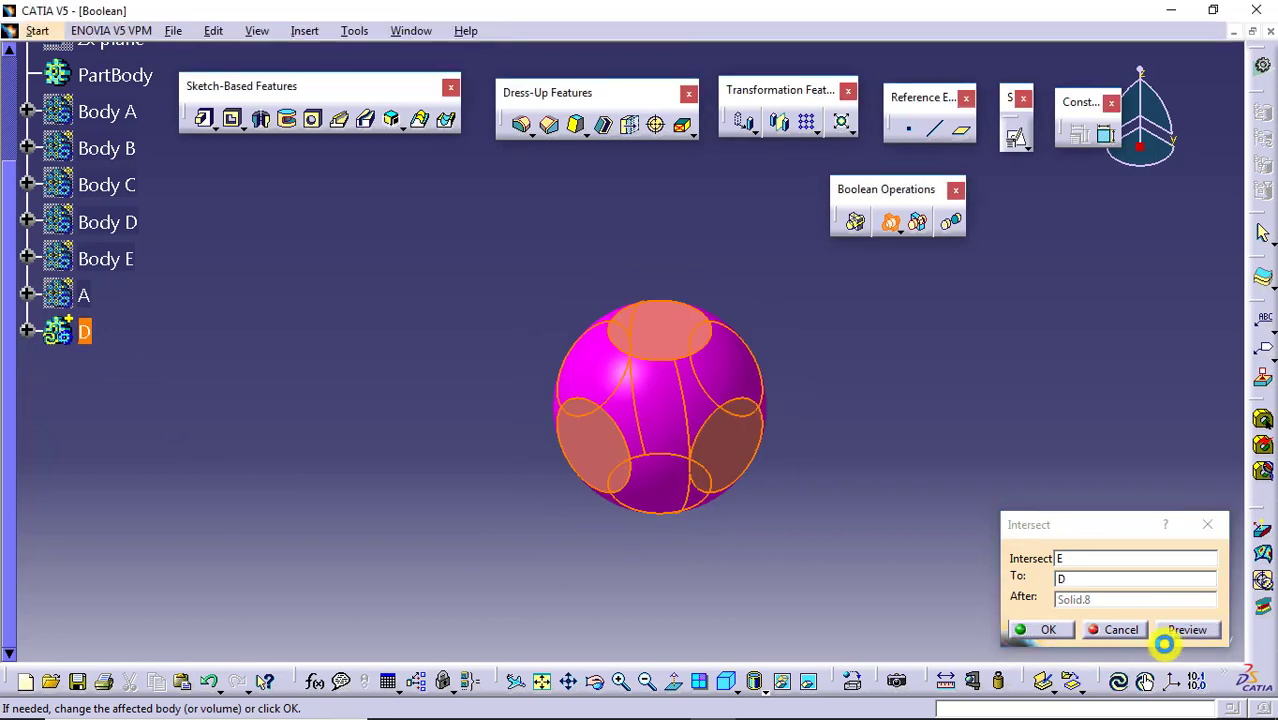
pyautogui.click(1050, 629)
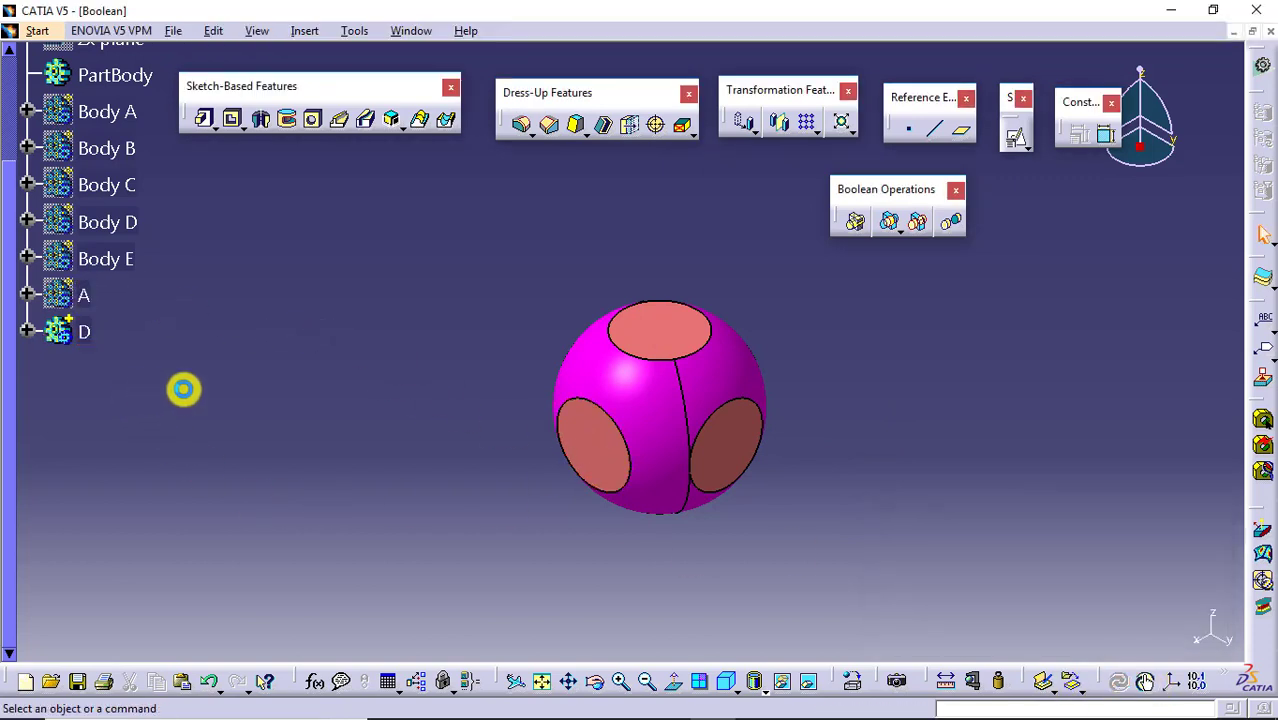
# Step: Show body A again, compare the model with the Multibody Concept slide, and return to CATIA
pyautogui.rightClick(84, 294)
pyautogui.click(112, 349)
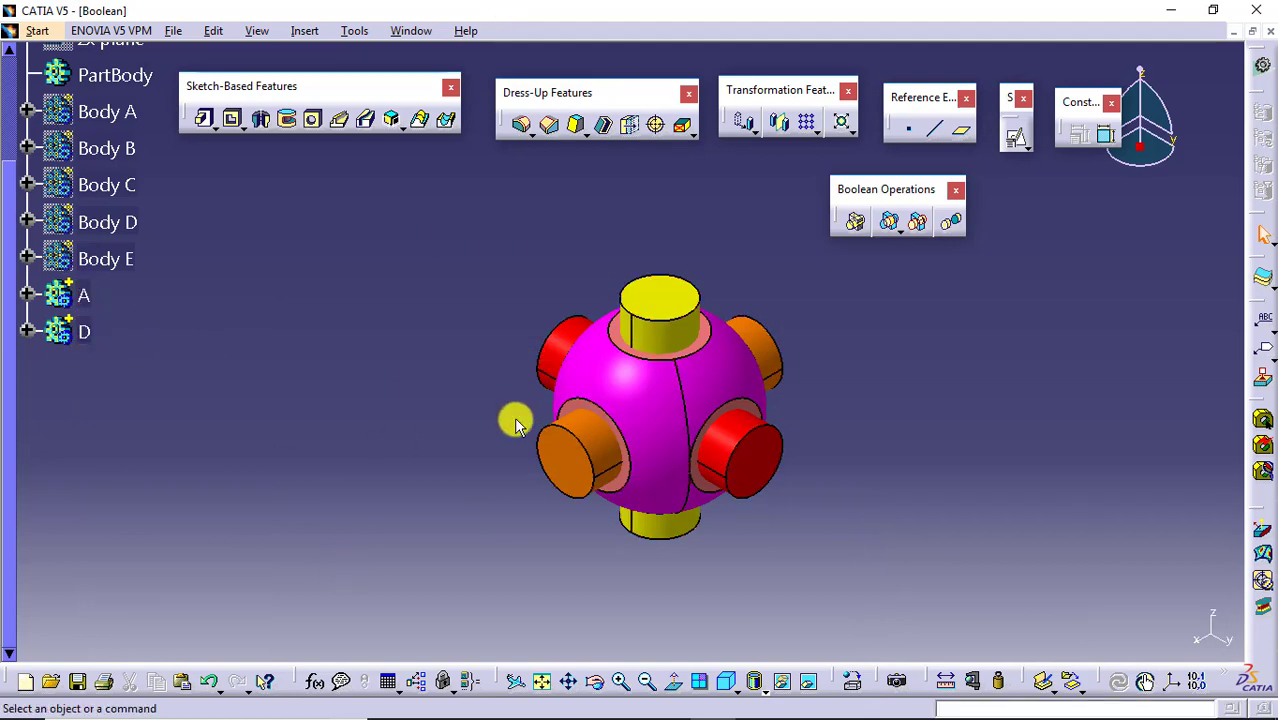
pyautogui.hotkey('alt', 'Tab')
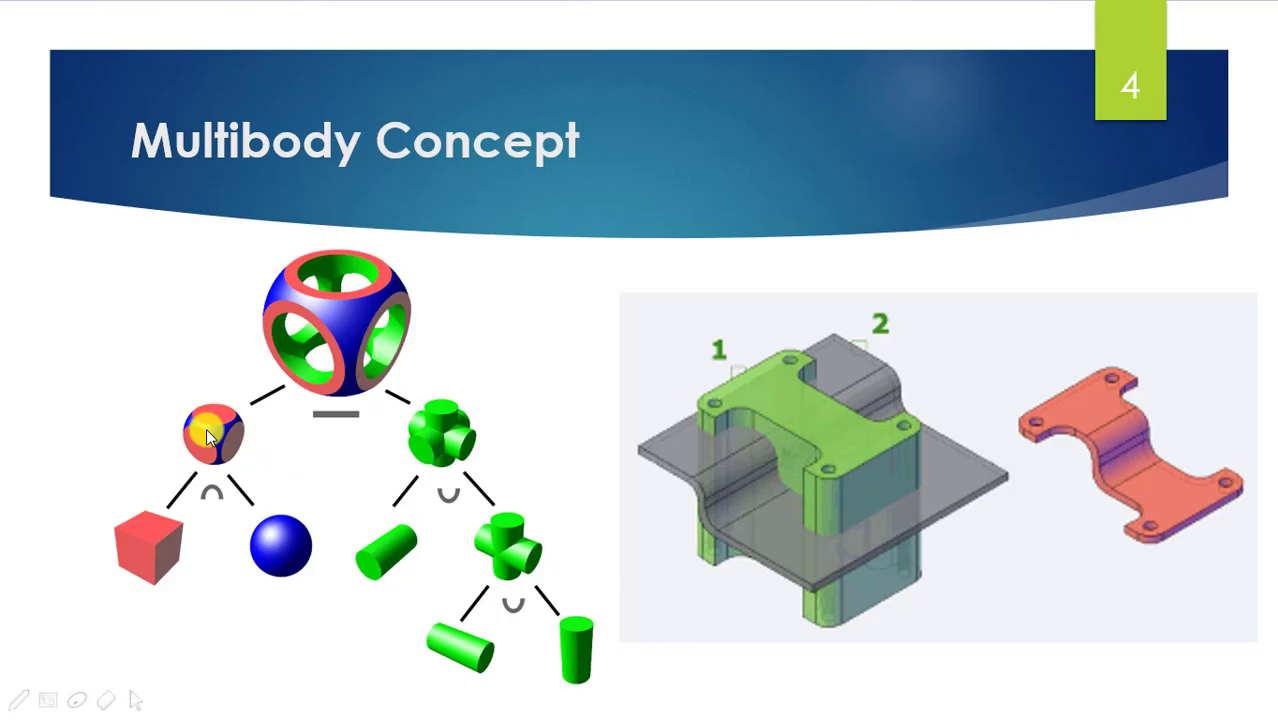
pyautogui.hotkey('alt', 'Tab')
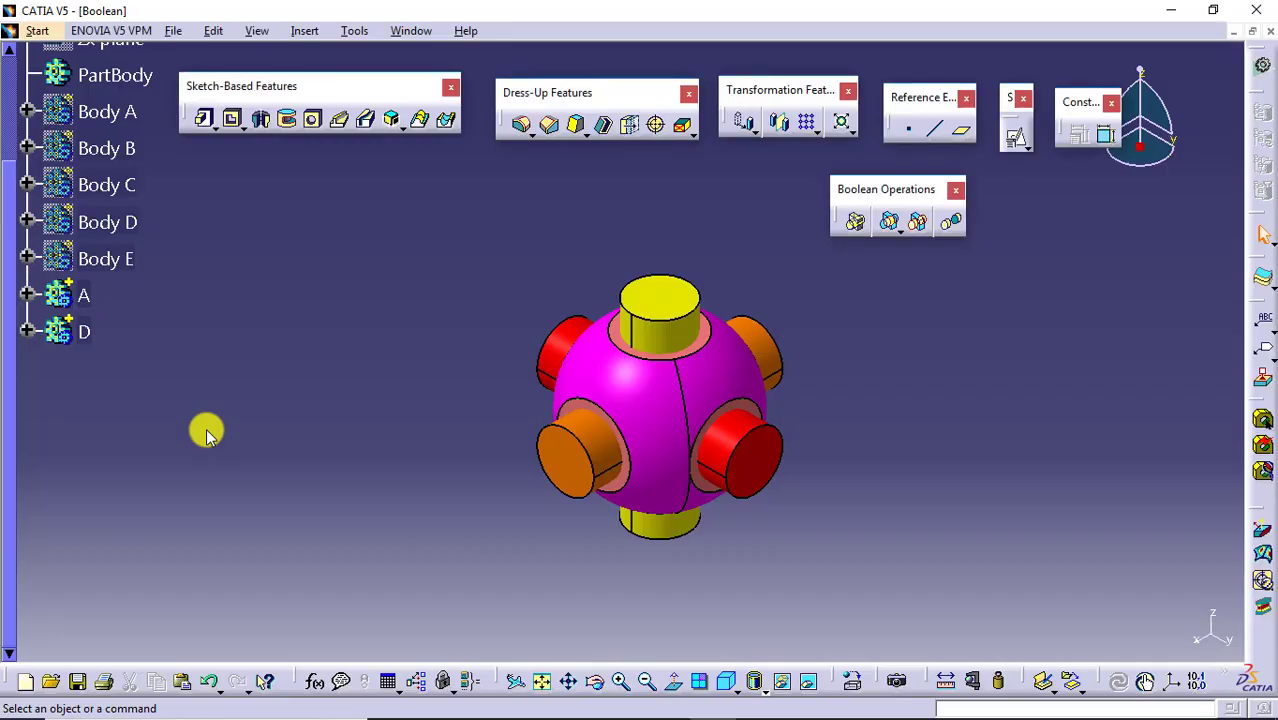
# Step: Subtract body A from body D with the Remove Boolean operation
pyautogui.click(899, 231)
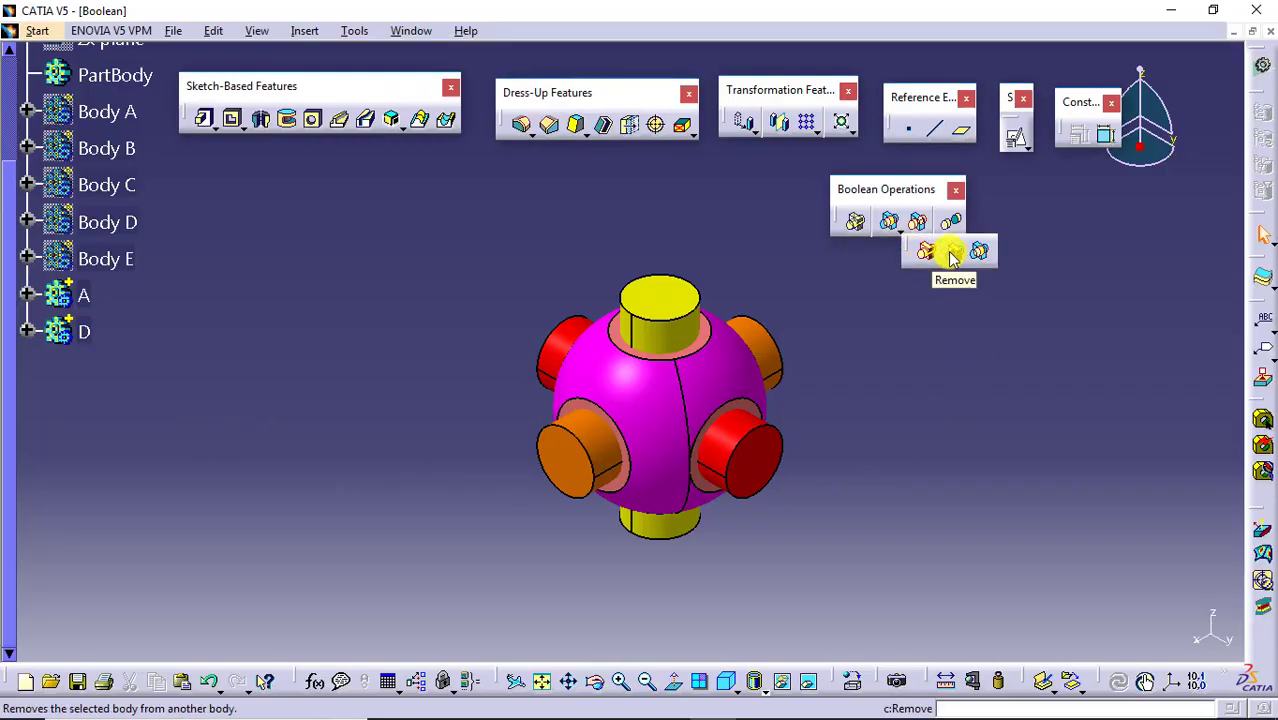
pyautogui.click(951, 256)
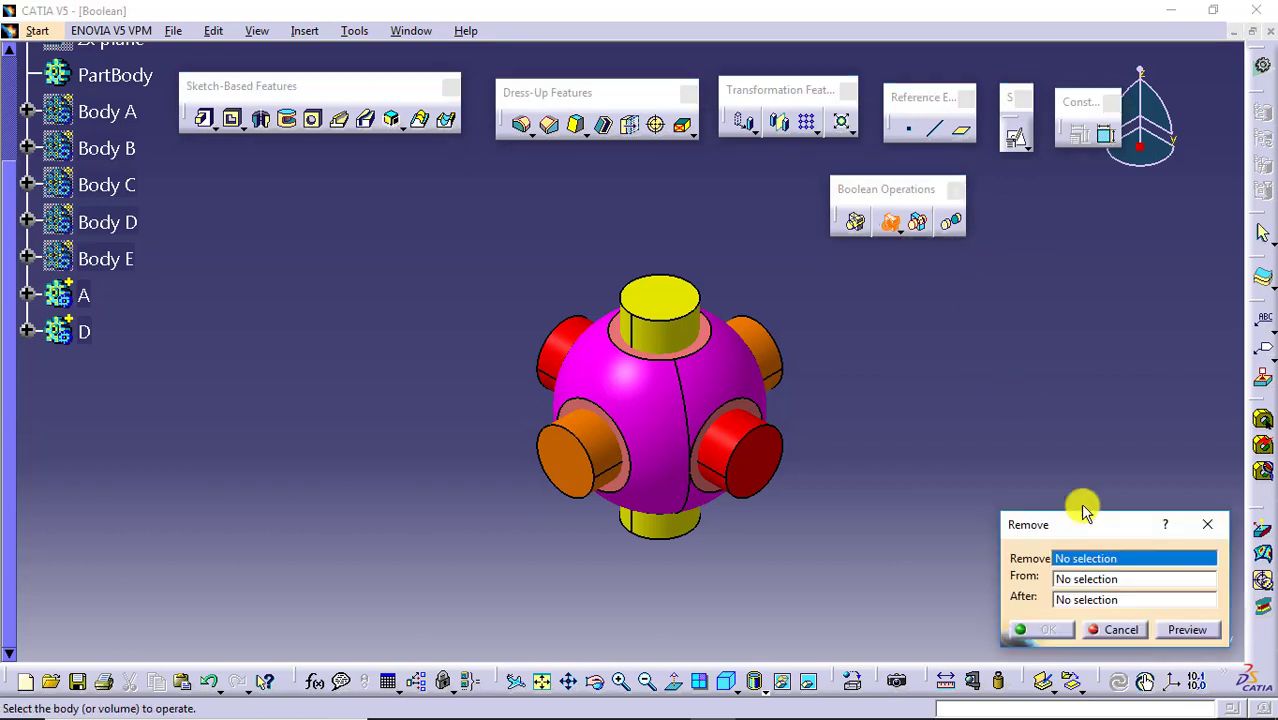
pyautogui.click(84, 293)
pyautogui.click(1111, 582)
pyautogui.click(72, 332)
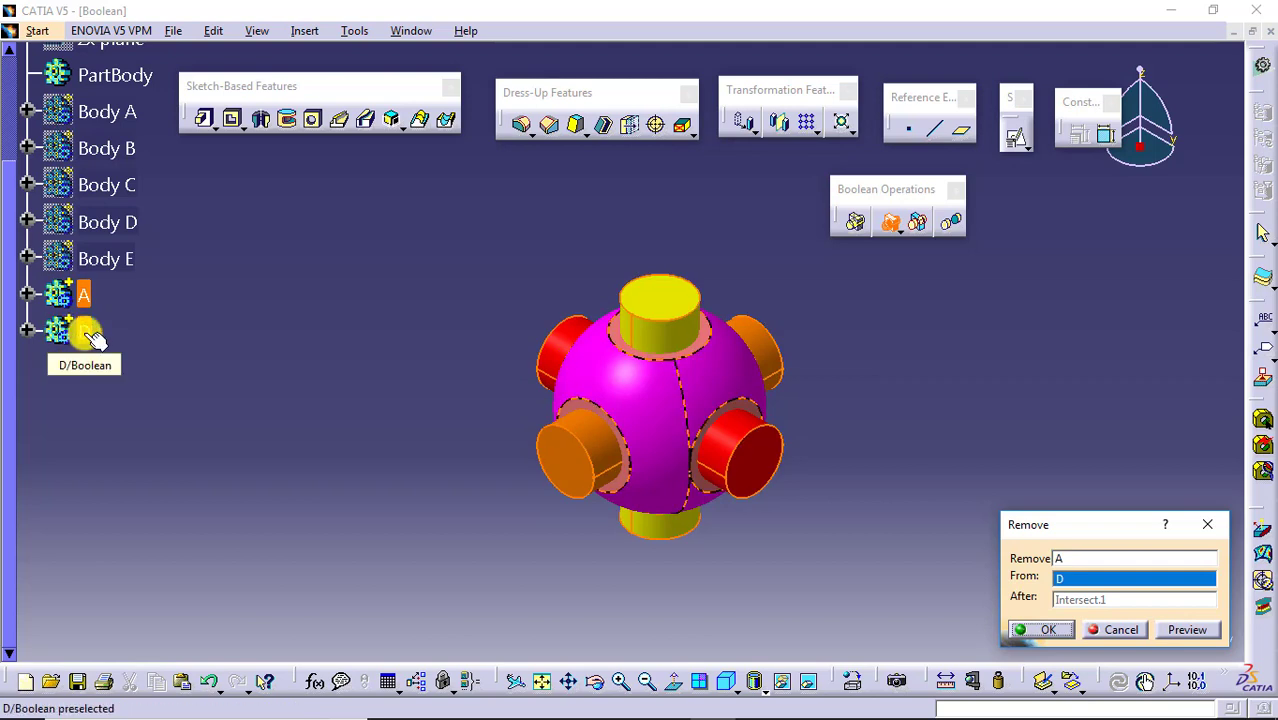
pyautogui.click(1030, 629)
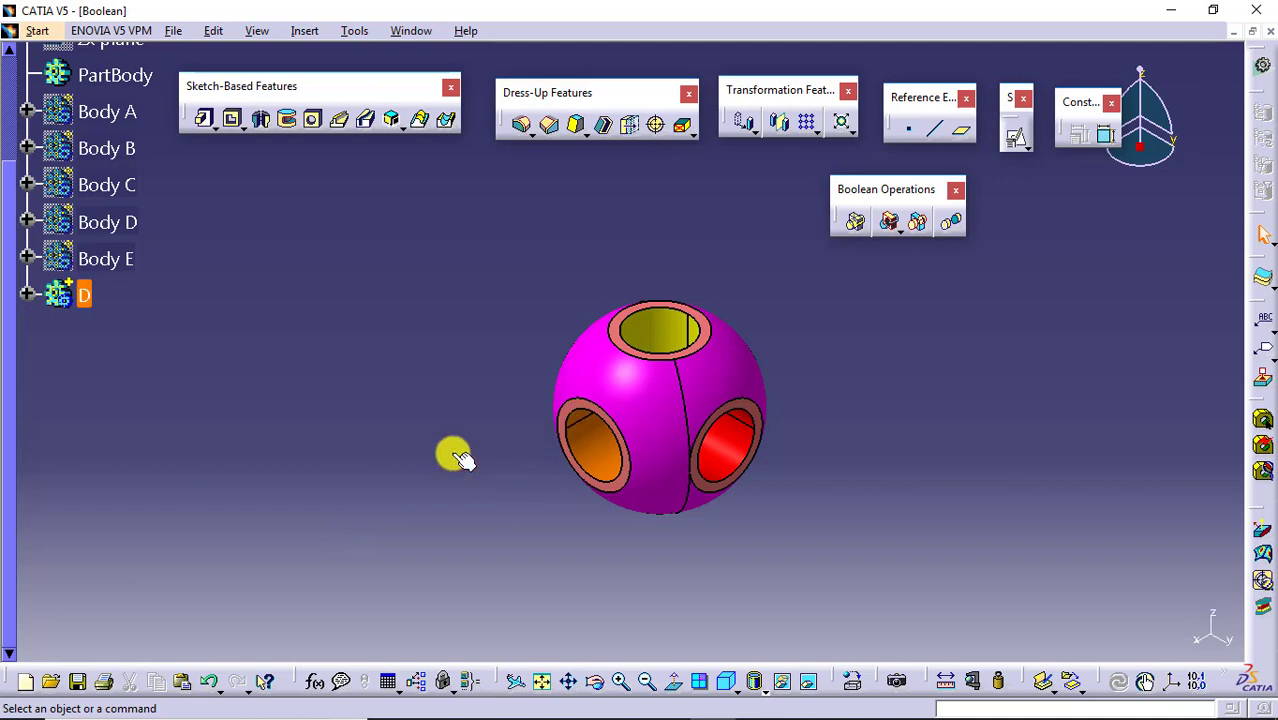
# Step: Examine the nested Intersect, Remove and Add operations under body D, and collapse the tree again
pyautogui.click(27, 296)
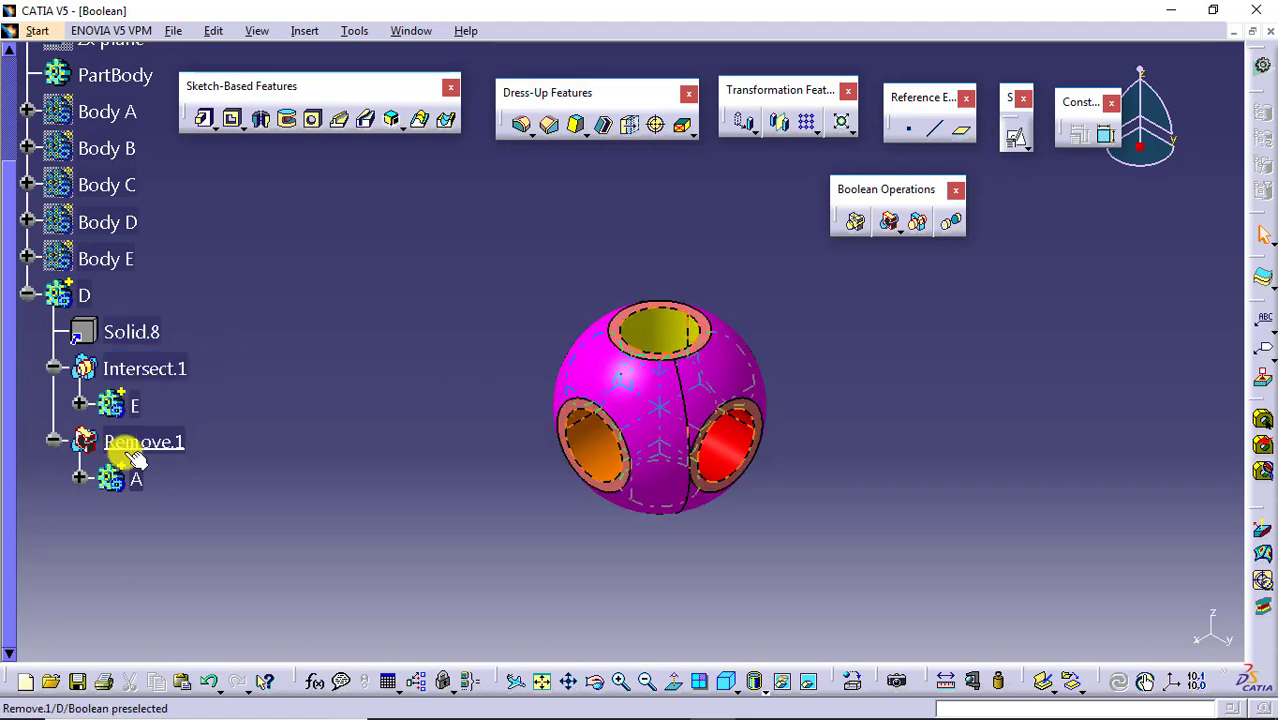
pyautogui.click(80, 479)
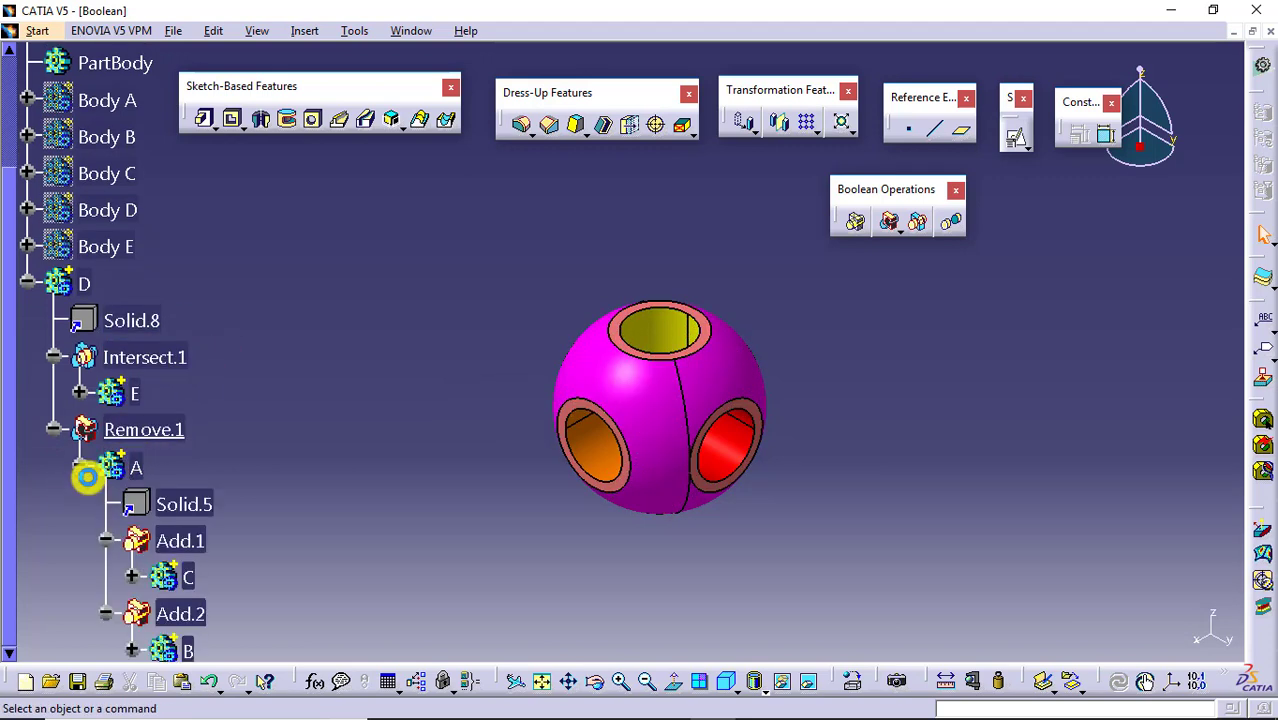
pyautogui.scroll(-2, 308, 494)
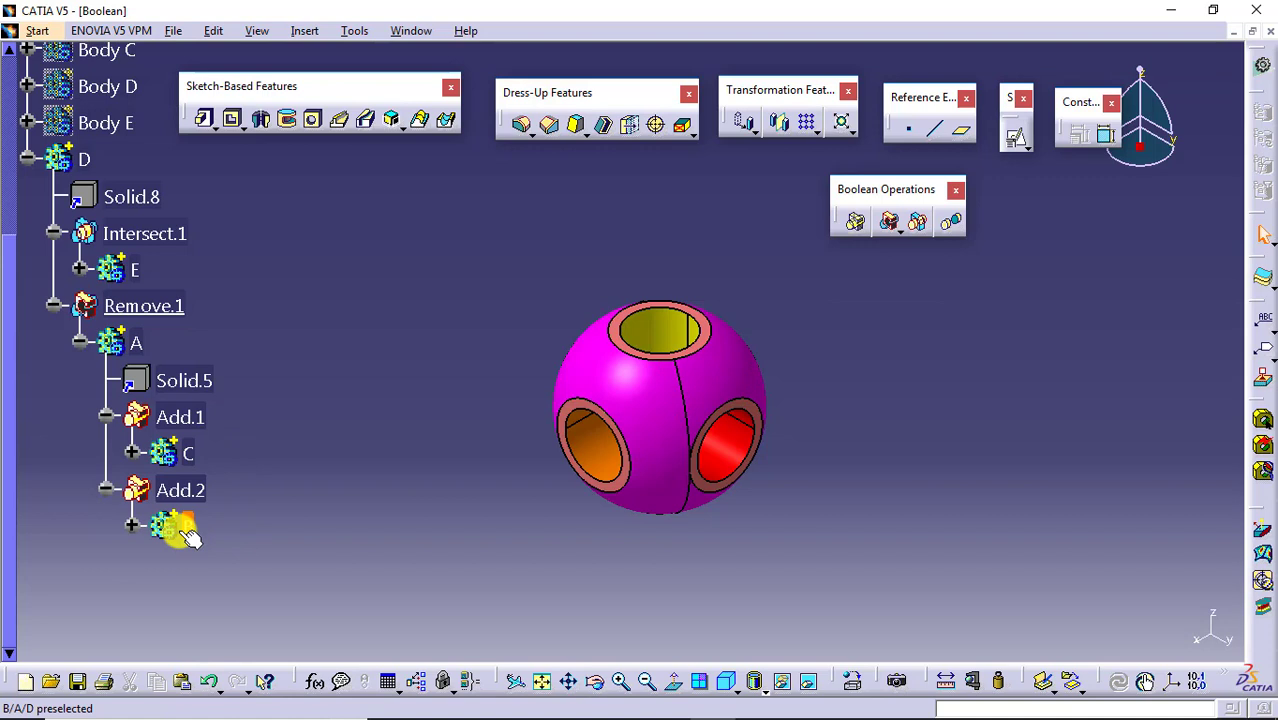
pyautogui.click(106, 489)
pyautogui.click(106, 417)
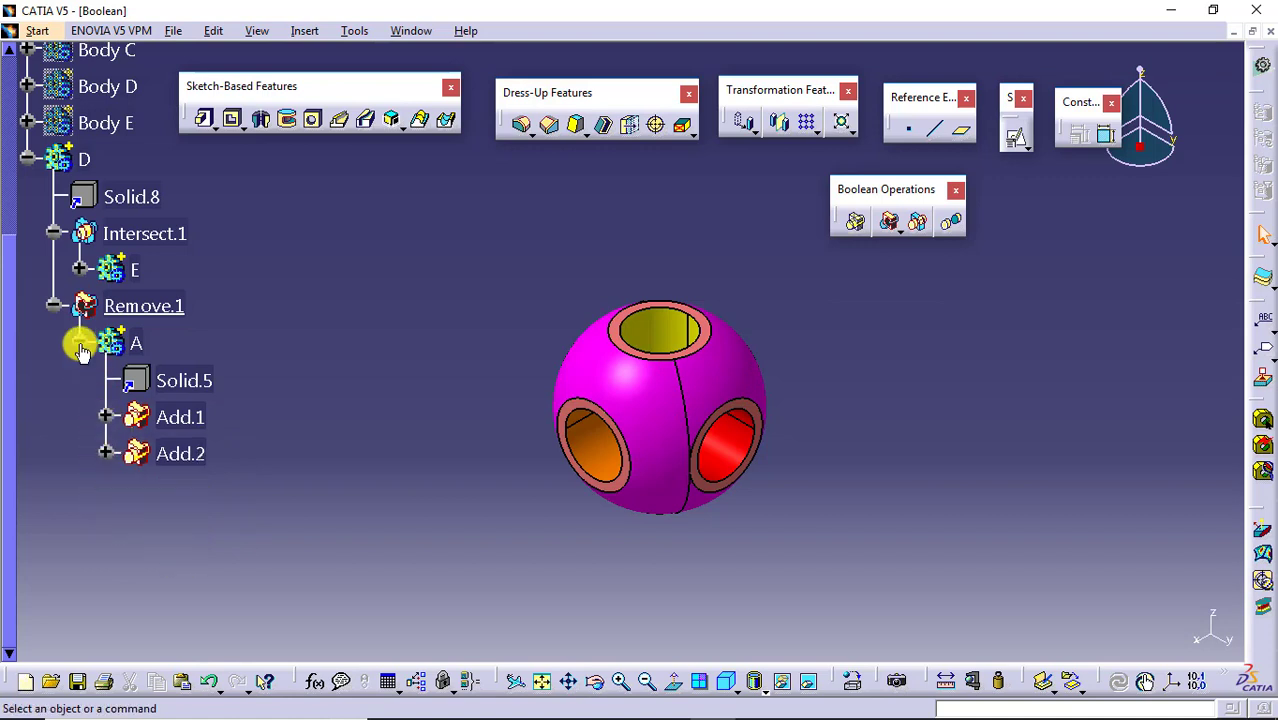
pyautogui.click(80, 342)
pyautogui.click(53, 305)
pyautogui.click(53, 233)
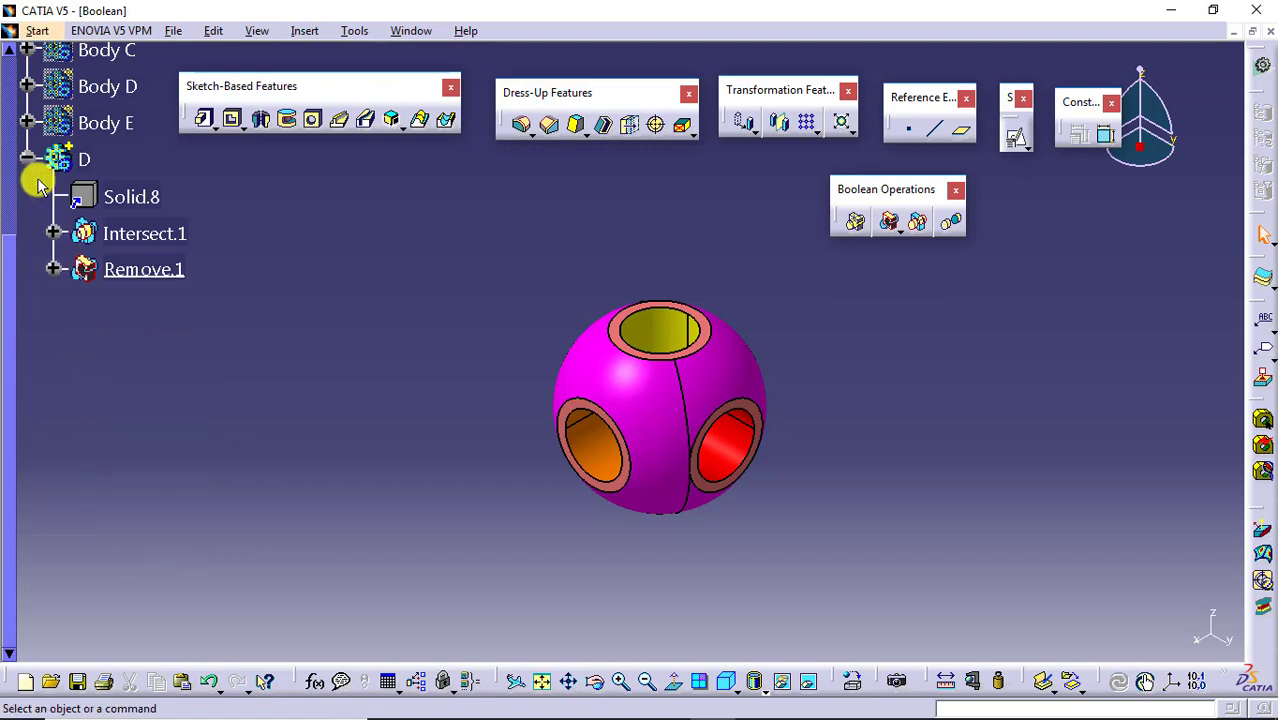
pyautogui.click(27, 159)
pyautogui.scroll(3, 183, 345)
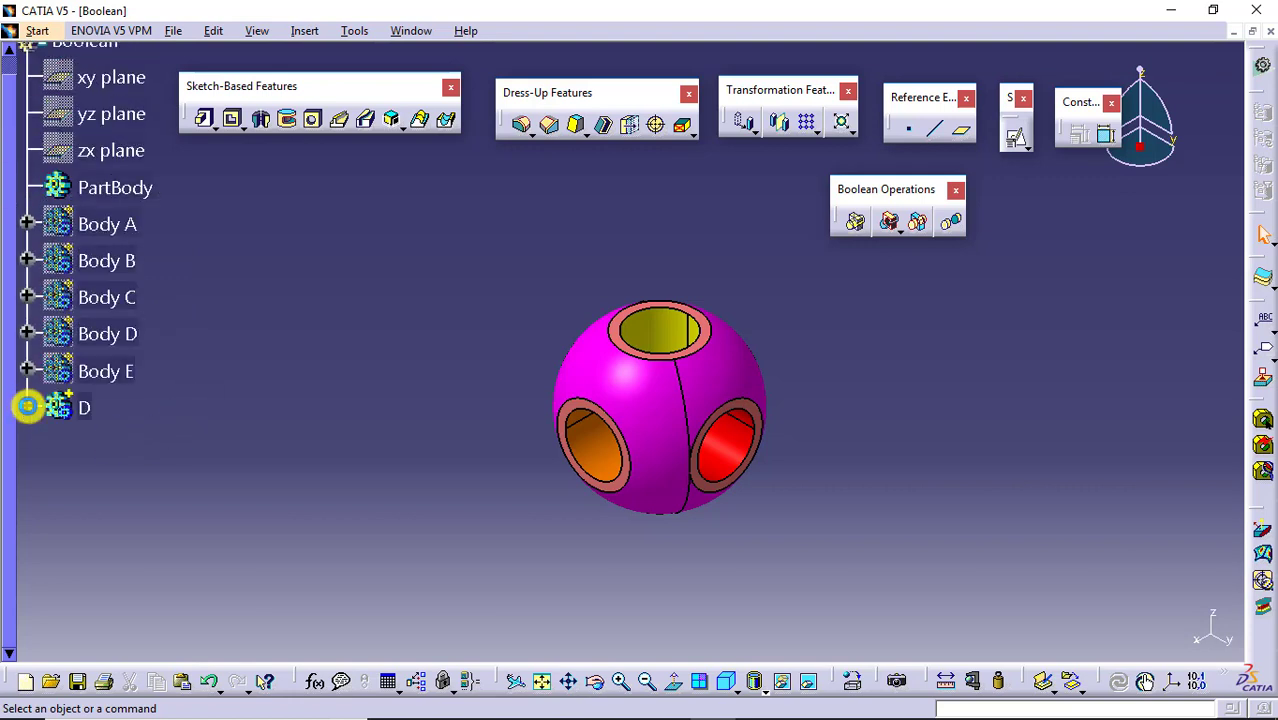
# Step: Expand body D's structure and show the original source bodies, Body D and Body E
pyautogui.click(27, 407)
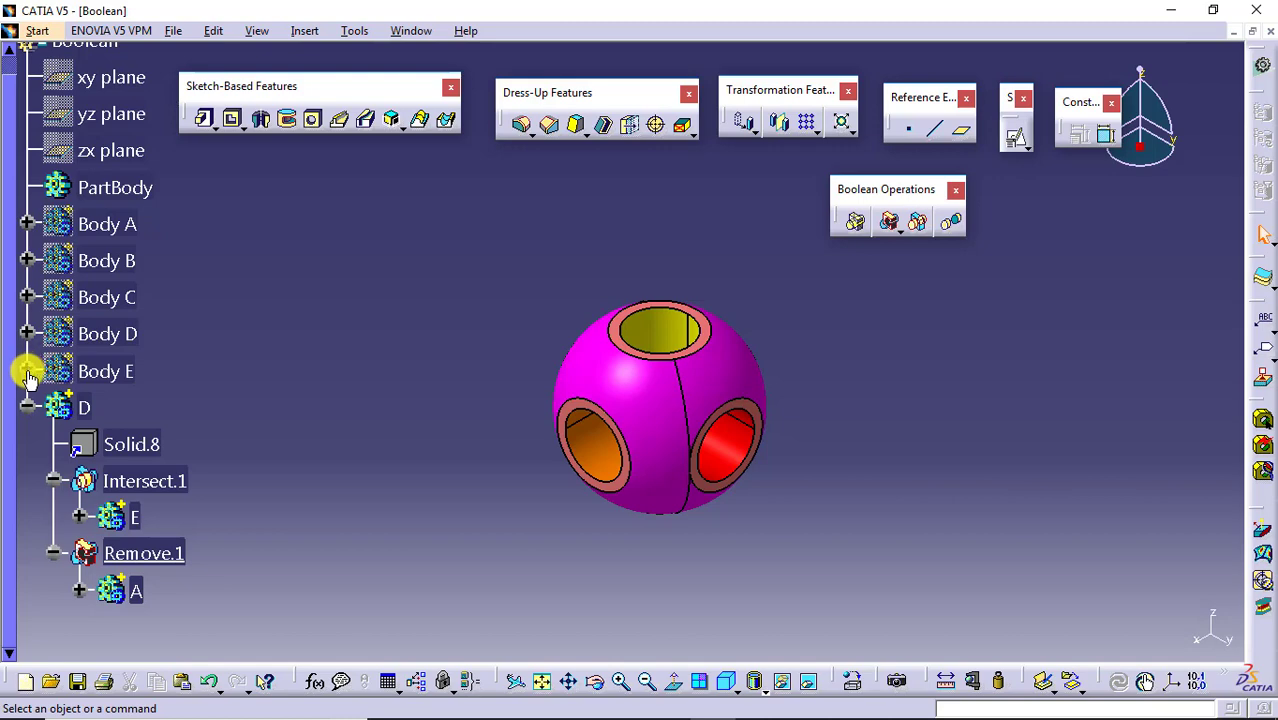
pyautogui.rightClick(98, 335)
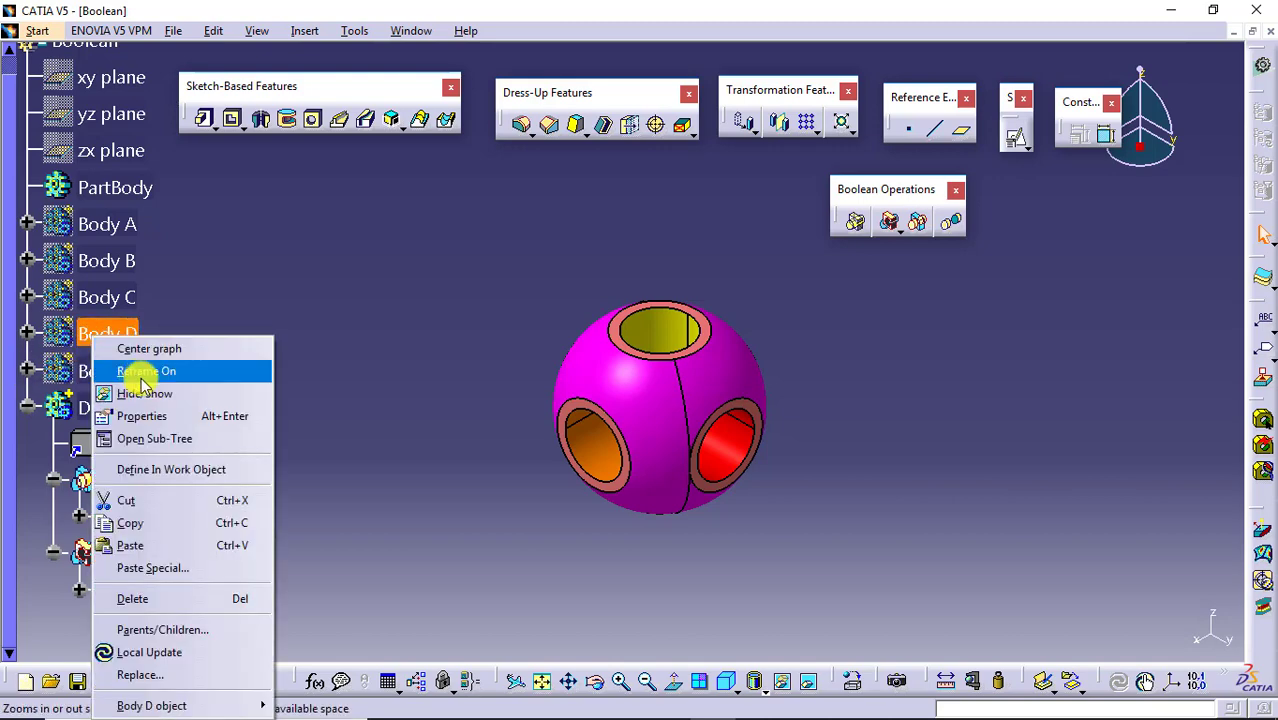
pyautogui.click(148, 394)
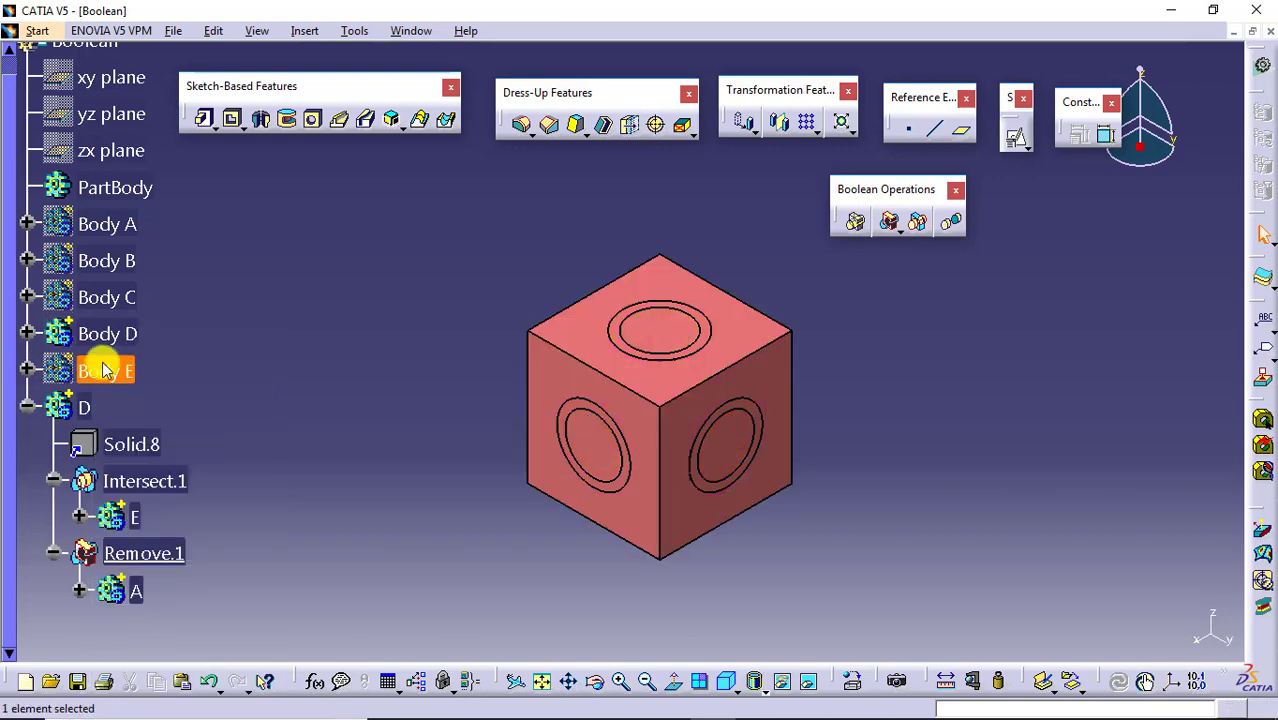
pyautogui.rightClick(100, 368)
pyautogui.click(148, 392)
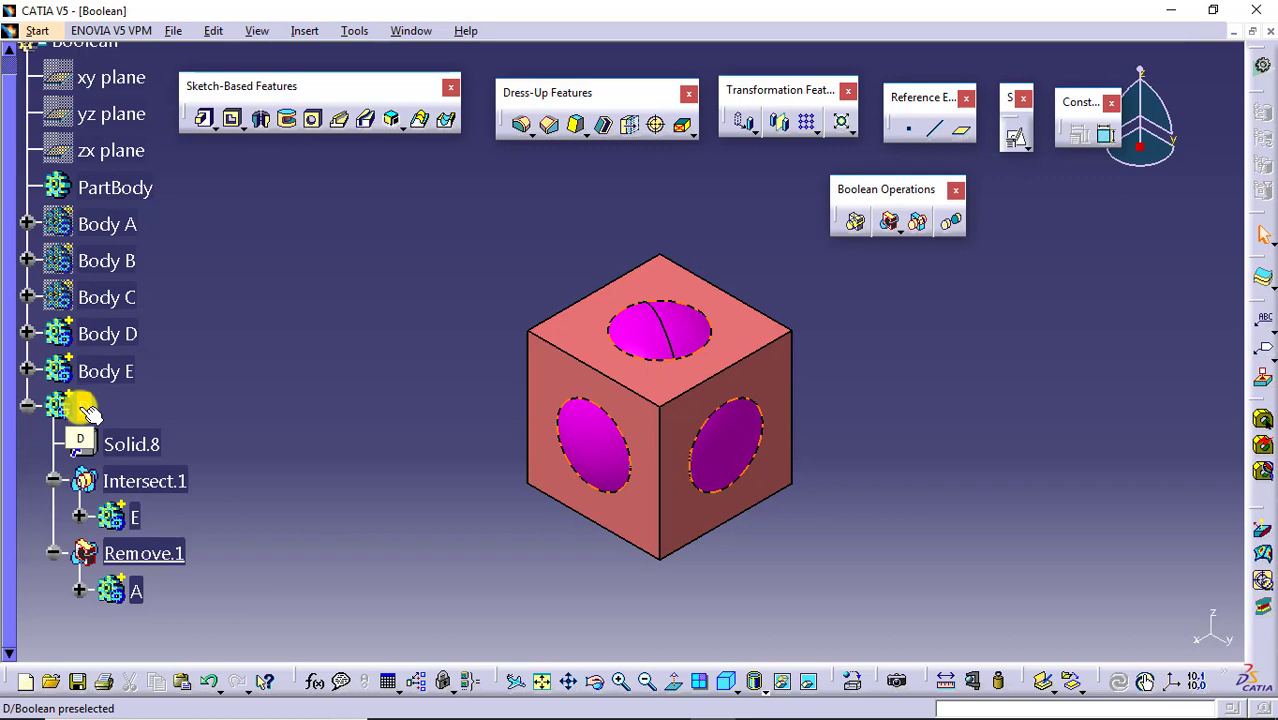
pyautogui.click(112, 371)
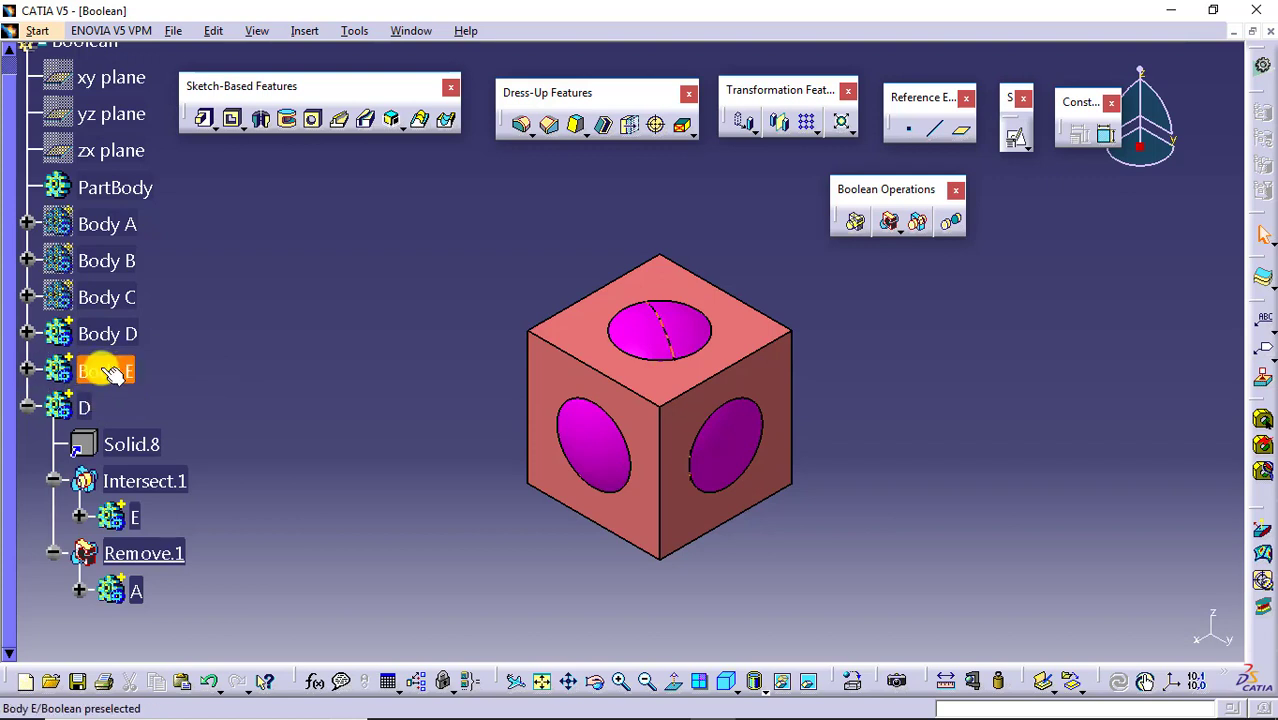
# Step: Set the sphere's diameter to 85 in Sketch.5 of Body E's shaft and exit the sketch
pyautogui.click(27, 371)
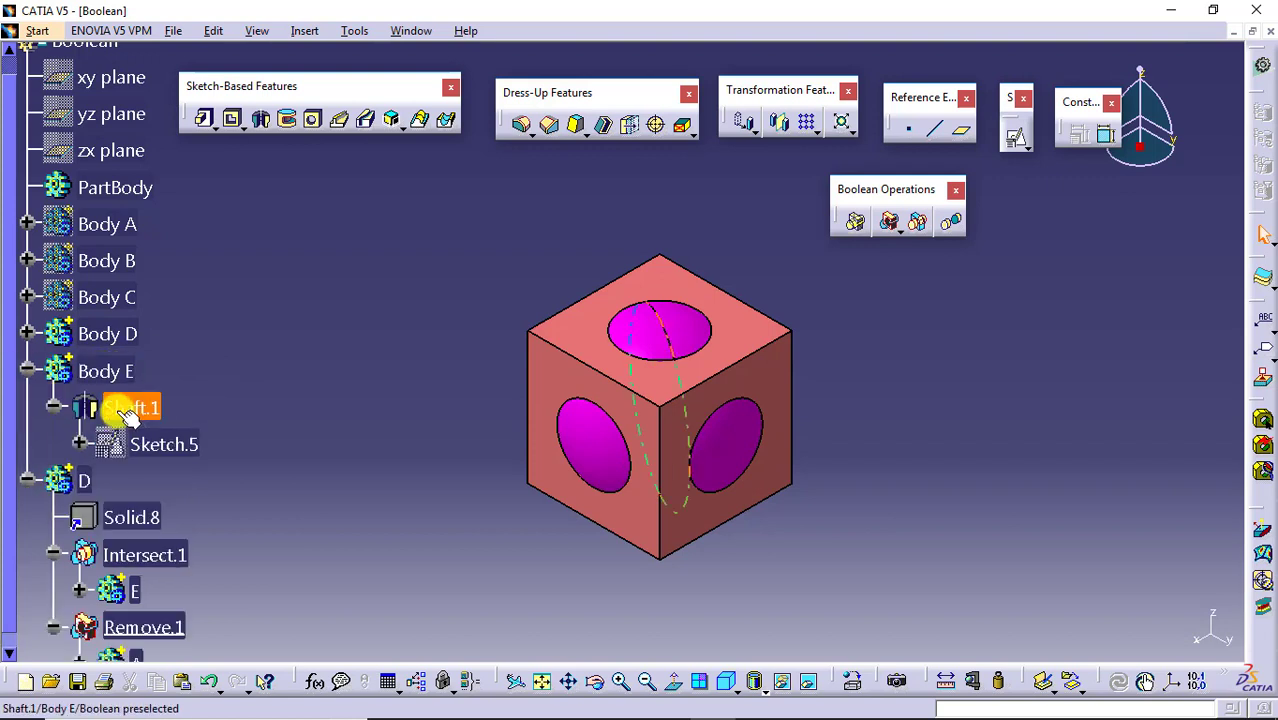
pyautogui.doubleClick(160, 444)
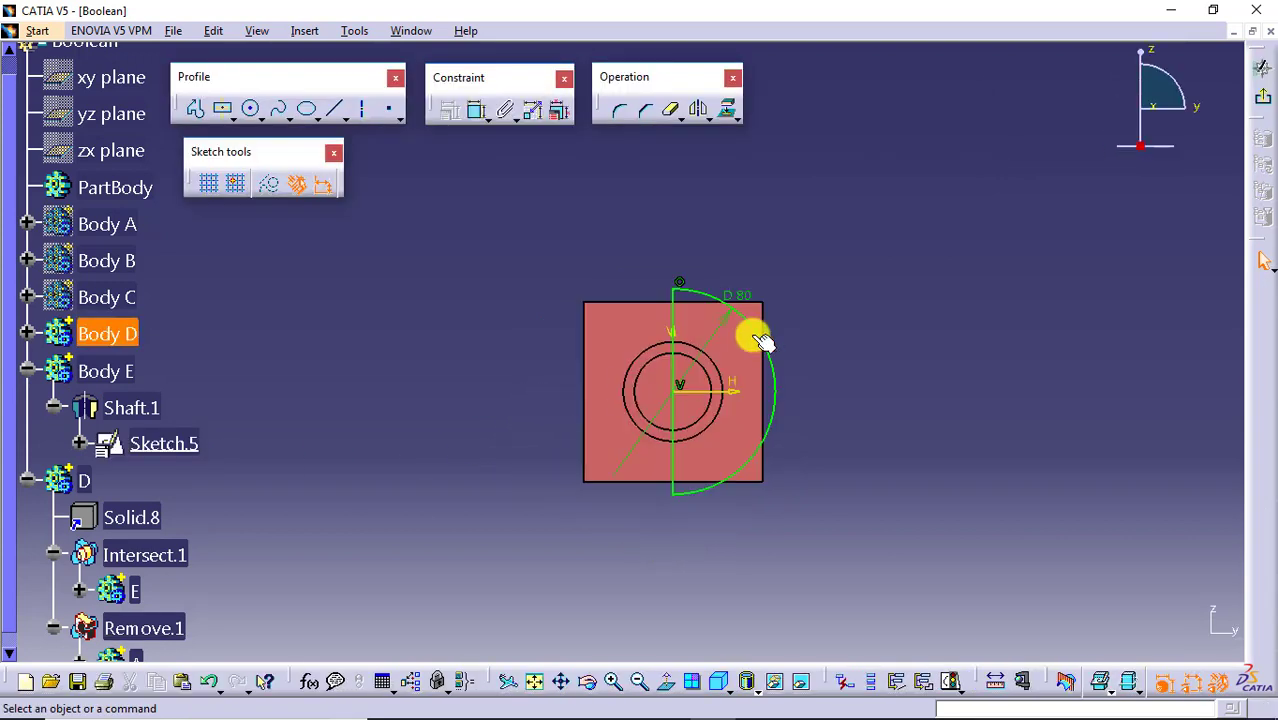
pyautogui.doubleClick(738, 293)
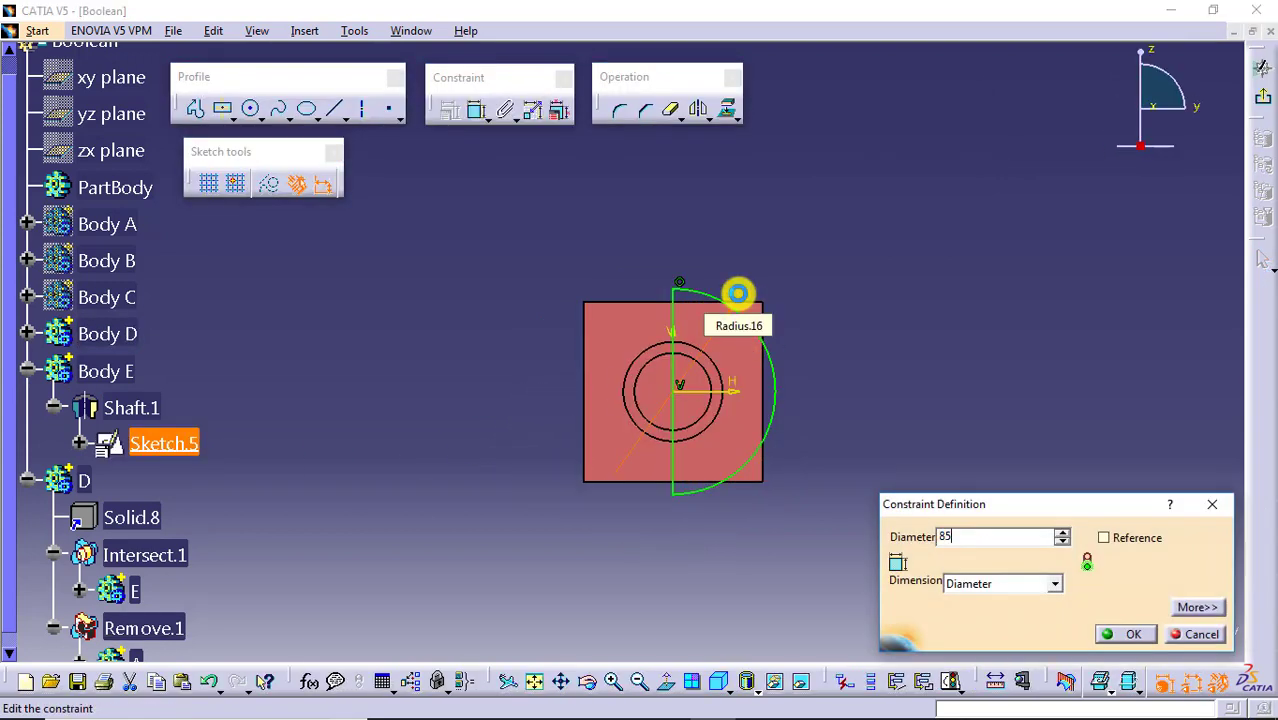
pyautogui.press('Return')
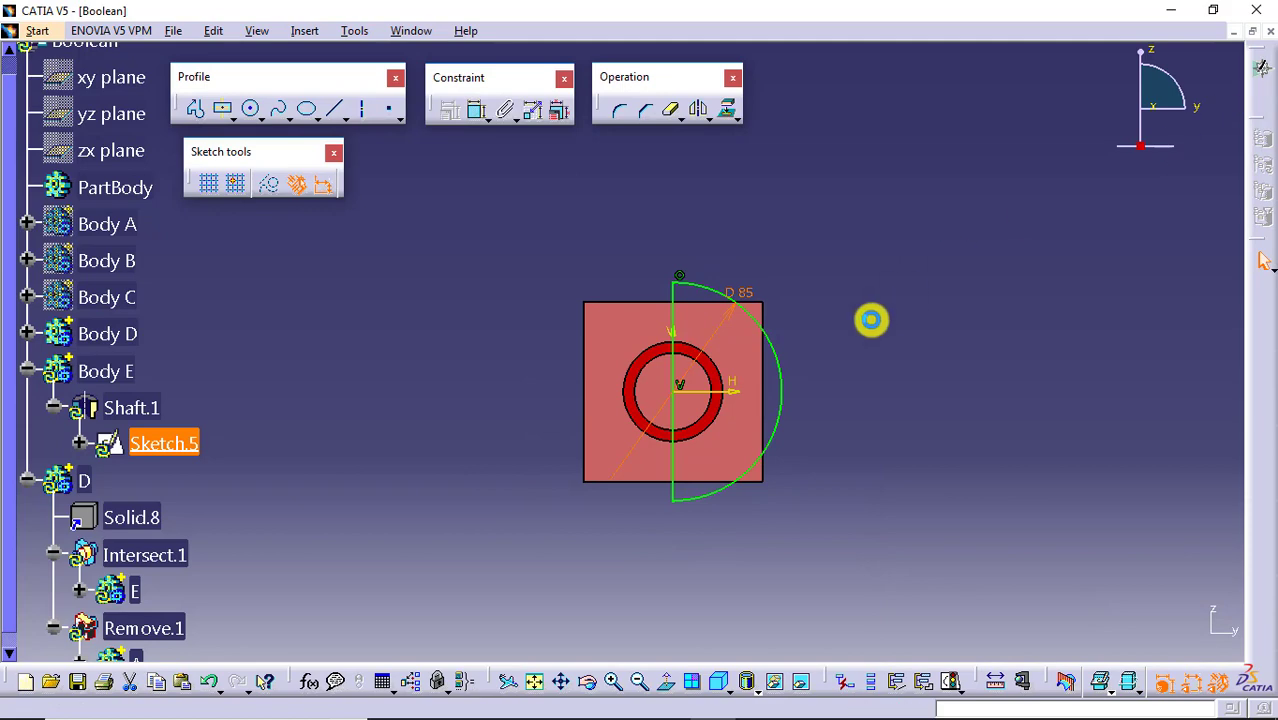
pyautogui.click(822, 330)
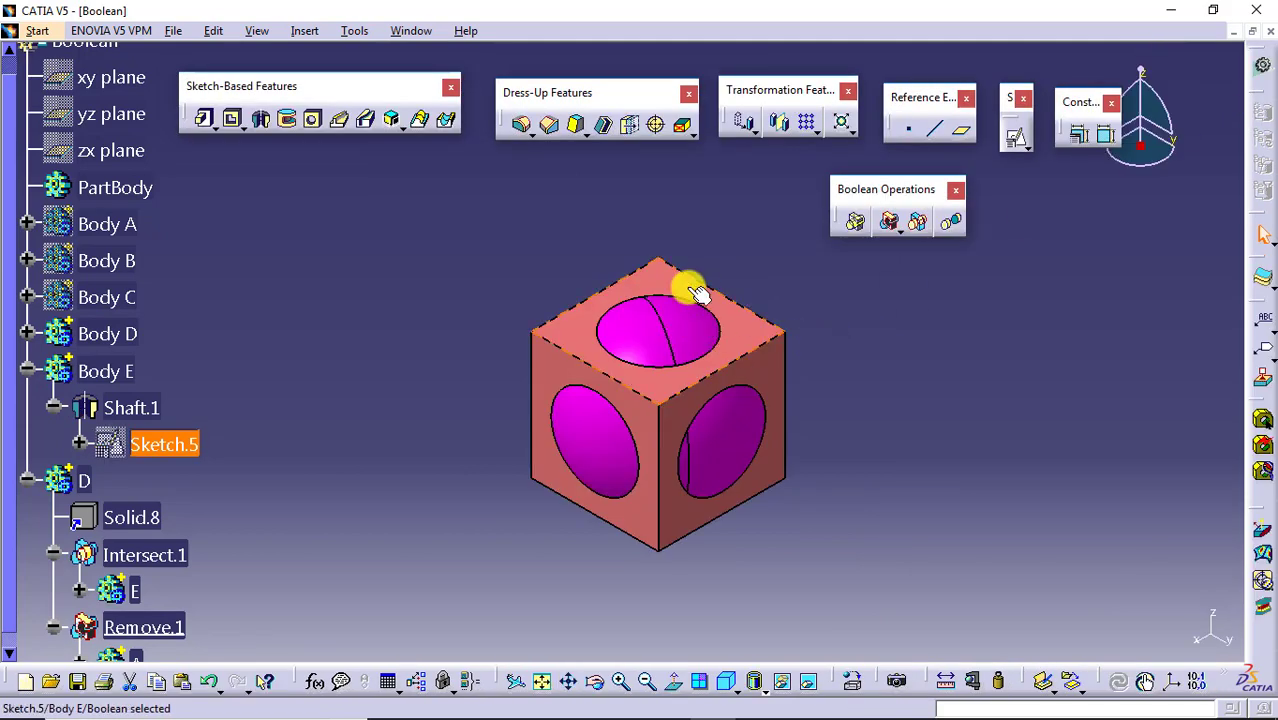
# Step: Hide the source bodies Body E and Body D, leaving the Boolean result displayed
pyautogui.rightClick(112, 370)
pyautogui.click(152, 392)
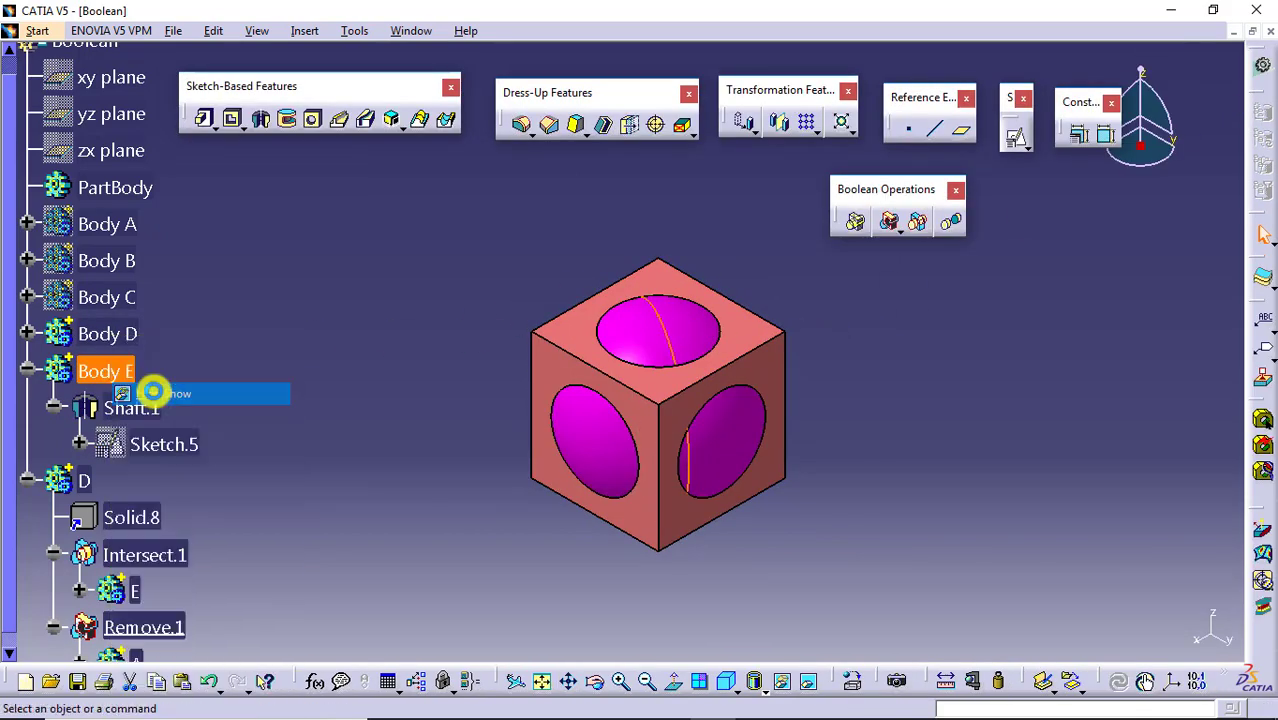
pyautogui.rightClick(118, 335)
pyautogui.click(162, 380)
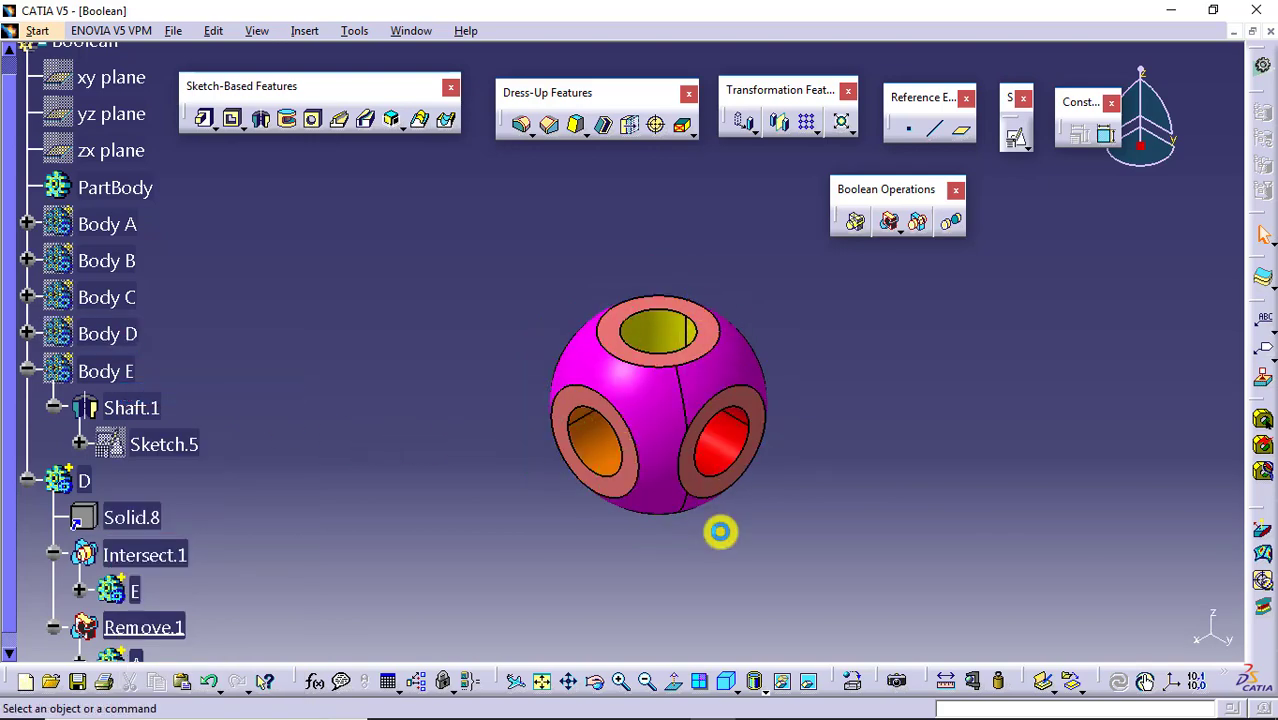
# Step: Show the source Body E and set the sphere's diameter to 95 mm in Sketch.5 of its shaft
pyautogui.rightClick(125, 372)
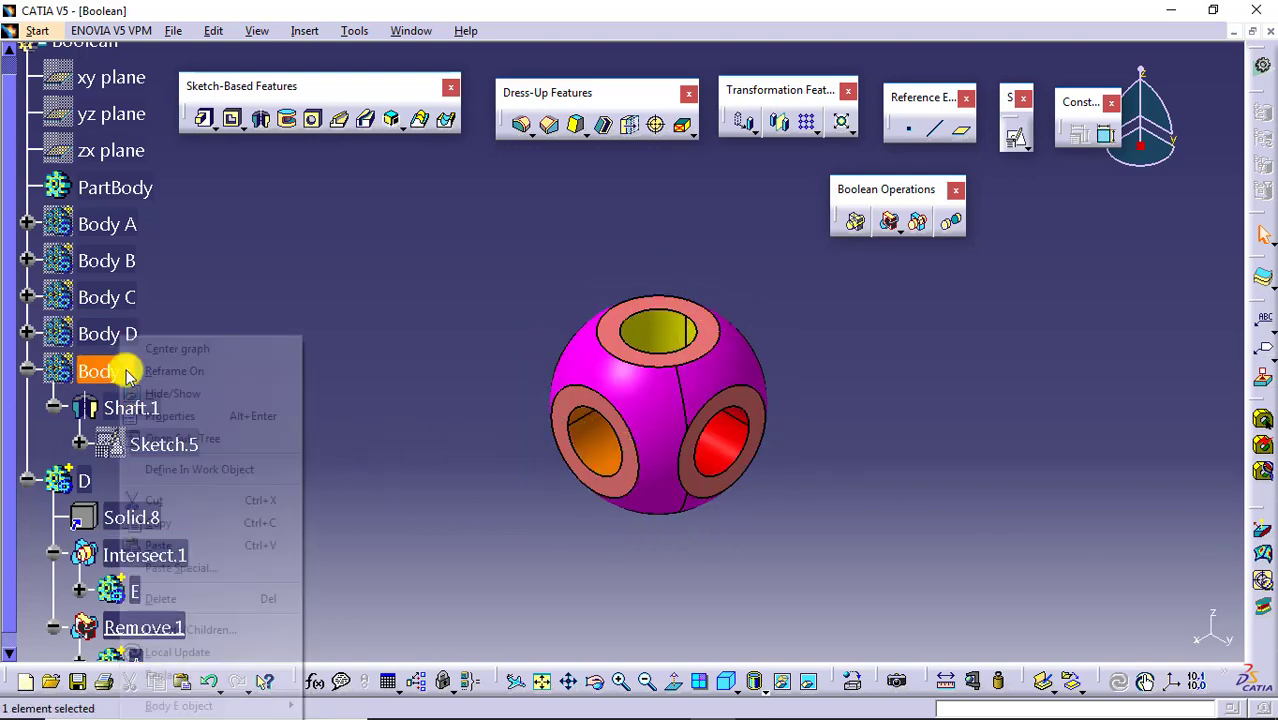
pyautogui.click(165, 393)
pyautogui.doubleClick(168, 446)
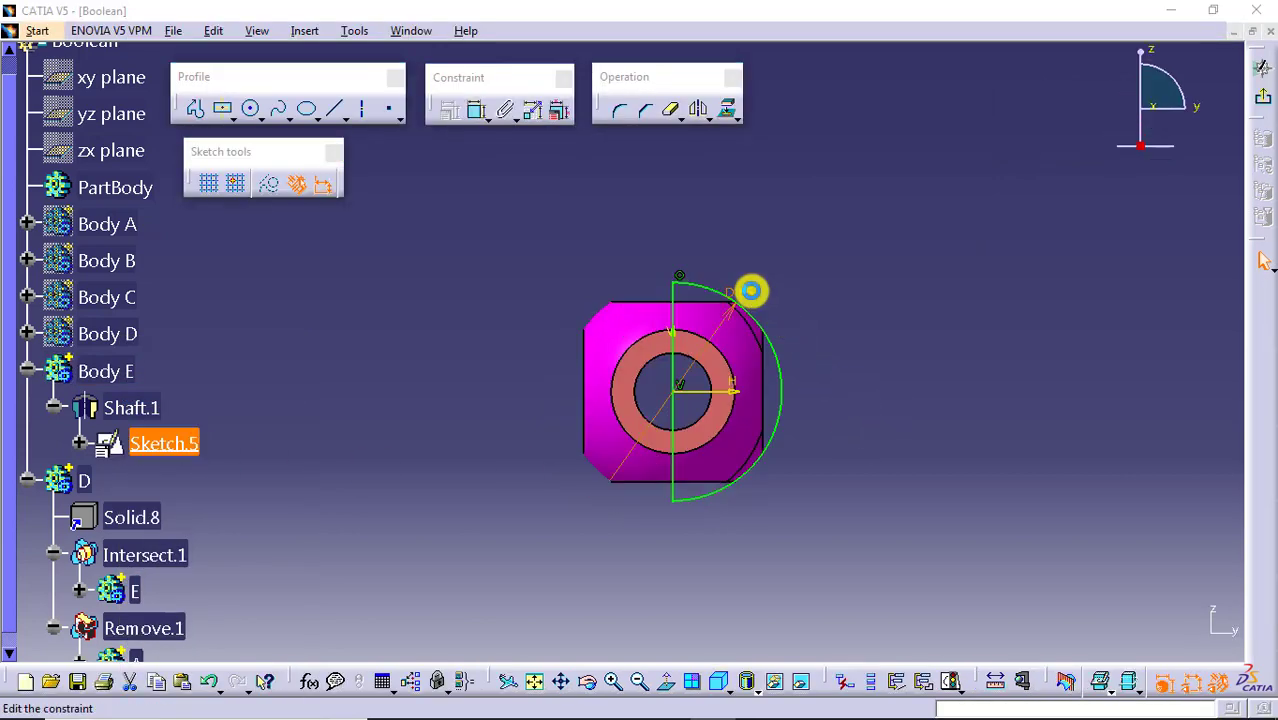
pyautogui.doubleClick(751, 291)
pyautogui.write('95mm')
pyautogui.press('Return')
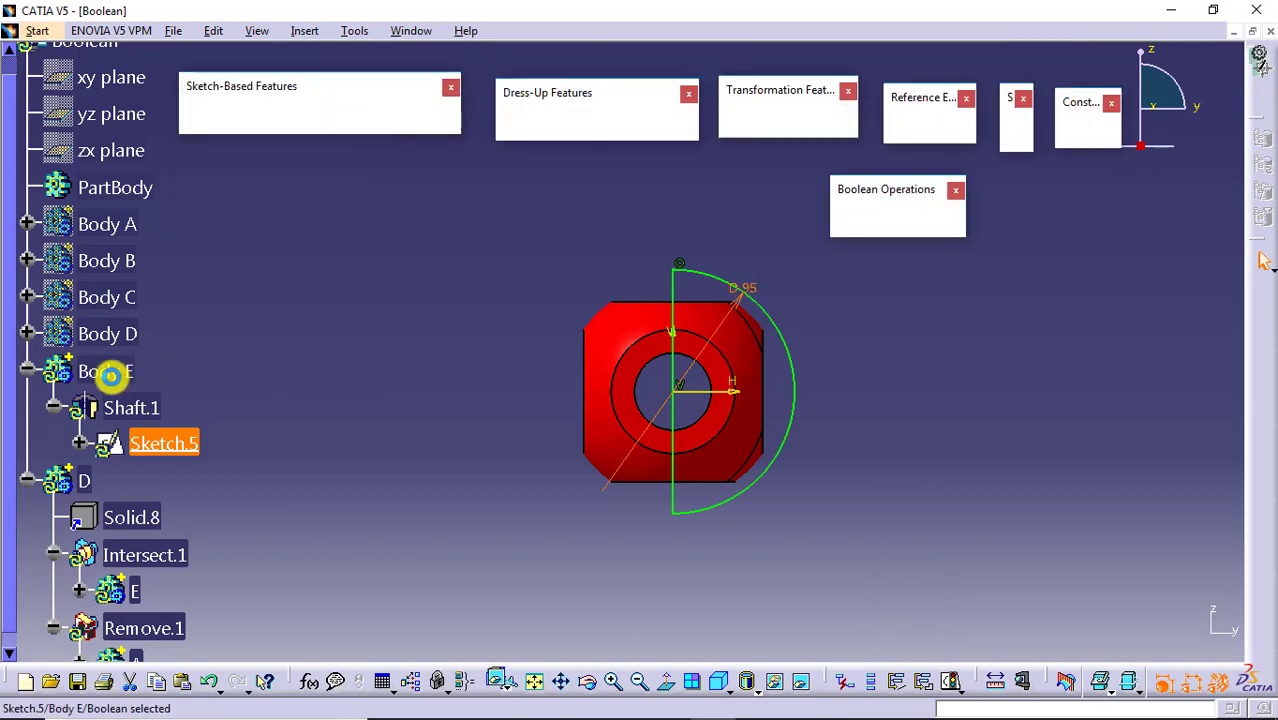
# Step: Hide the source Body E so only the Boolean result is displayed, and collapse its branch in the tree
pyautogui.click(116, 370)
pyautogui.rightClick(122, 367)
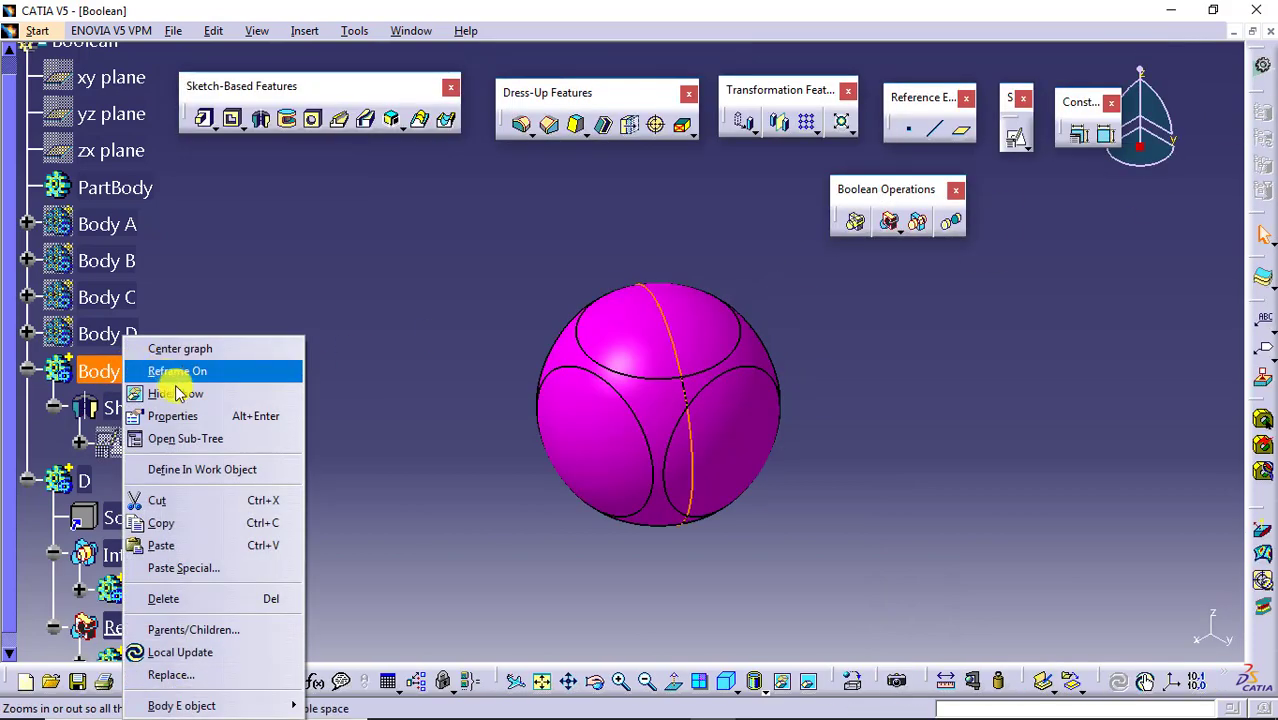
pyautogui.click(170, 390)
pyautogui.moveTo(848, 342); pyautogui.dragTo(830, 345, button='middle')
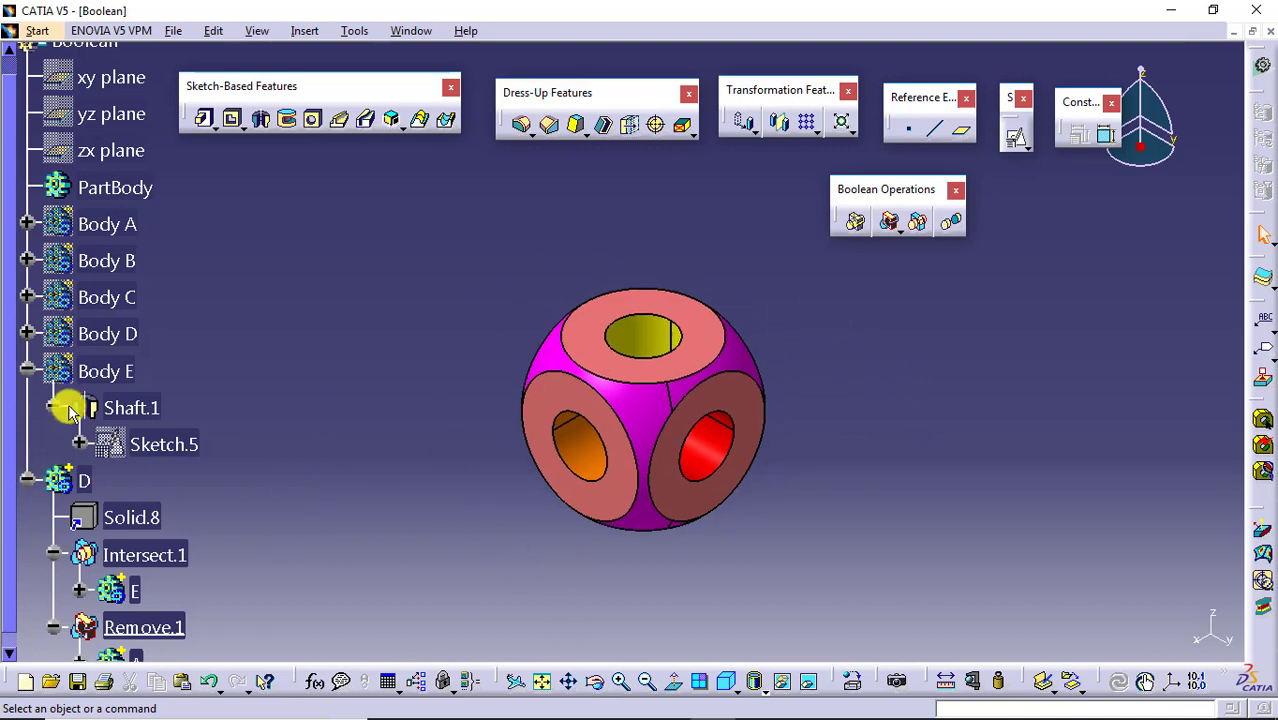
pyautogui.click(27, 370)
# Step: Examine the source bodies, the structure of result body D, and the available Add, Remove and Intersect operations
pyautogui.click(107, 232)
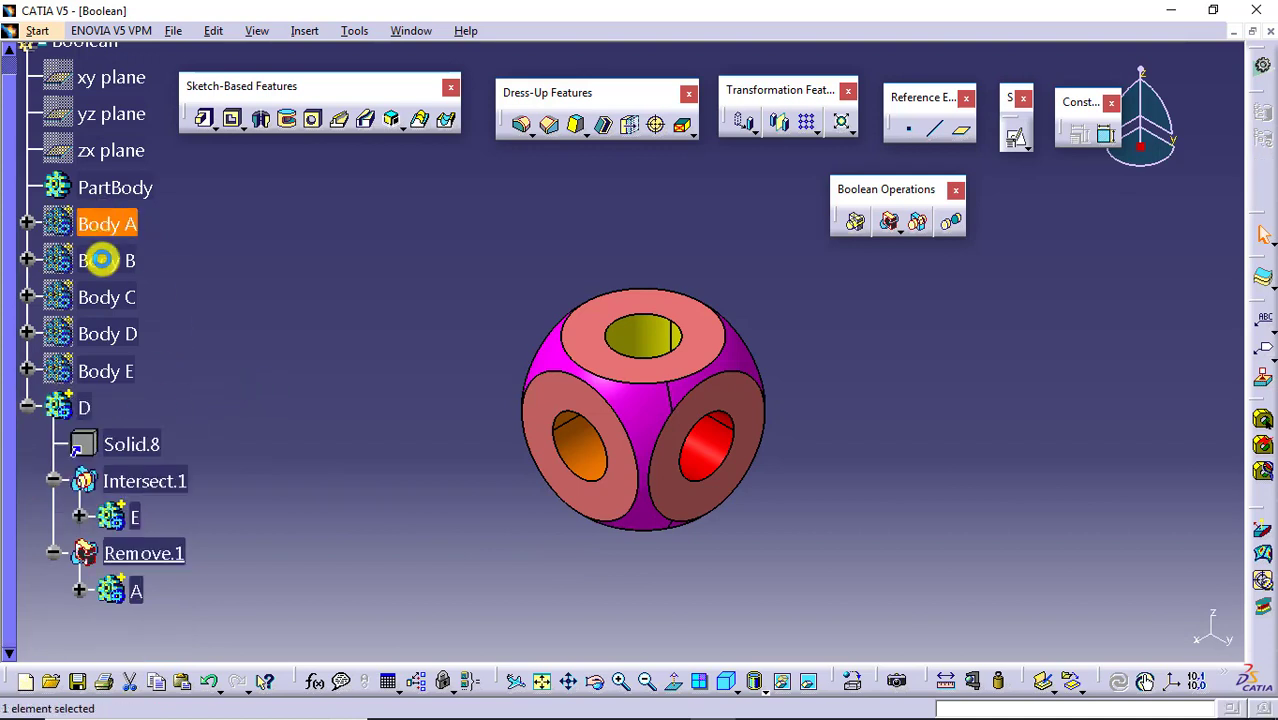
pyautogui.click(103, 260)
pyautogui.click(108, 362)
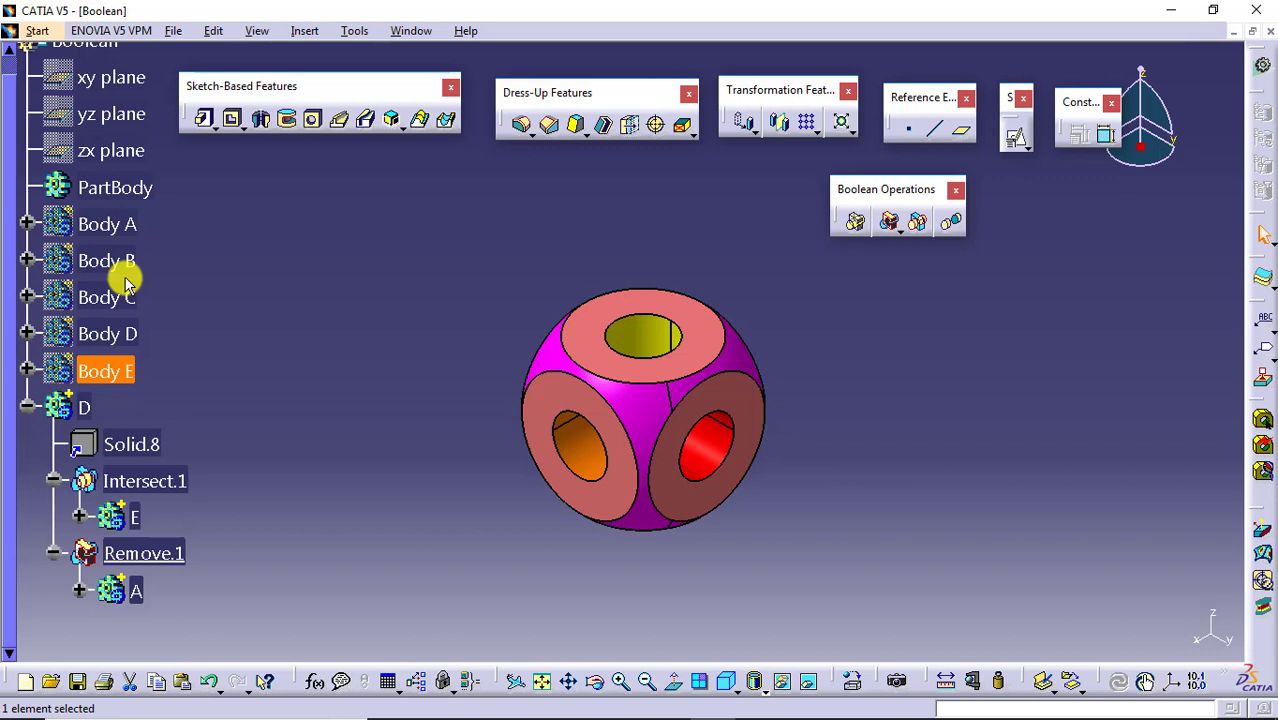
pyautogui.click(28, 407)
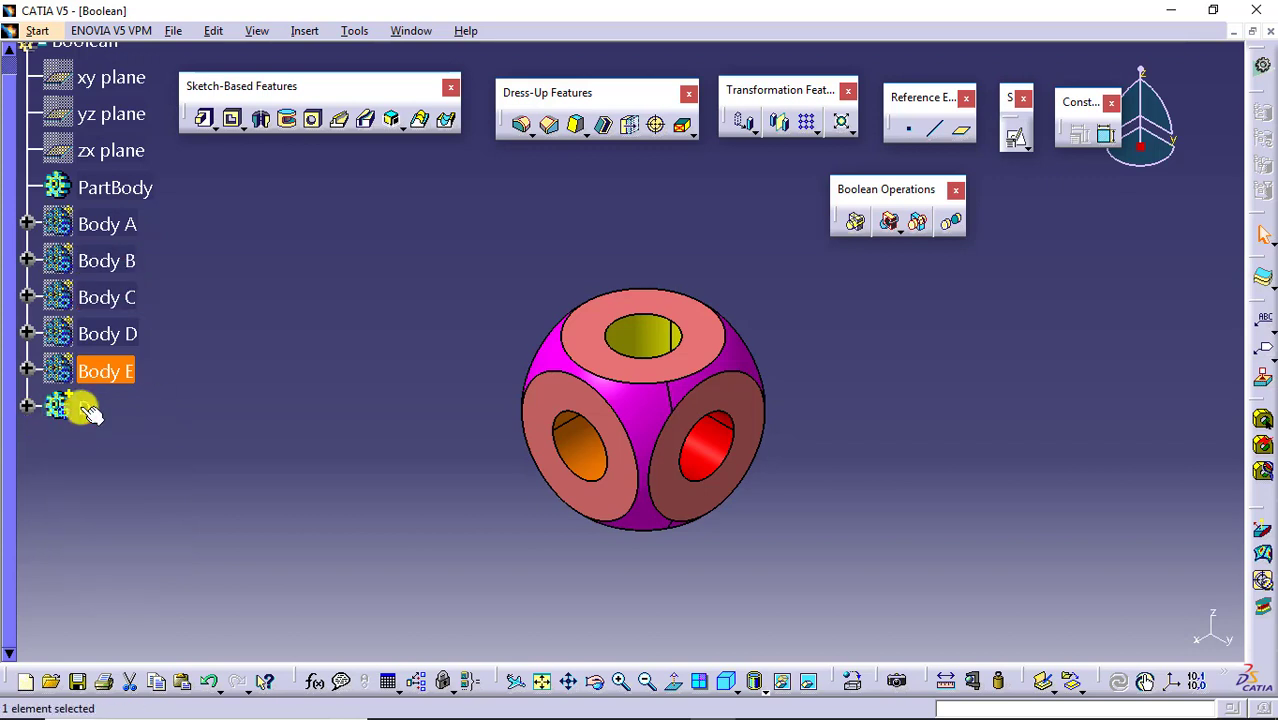
pyautogui.click(76, 404)
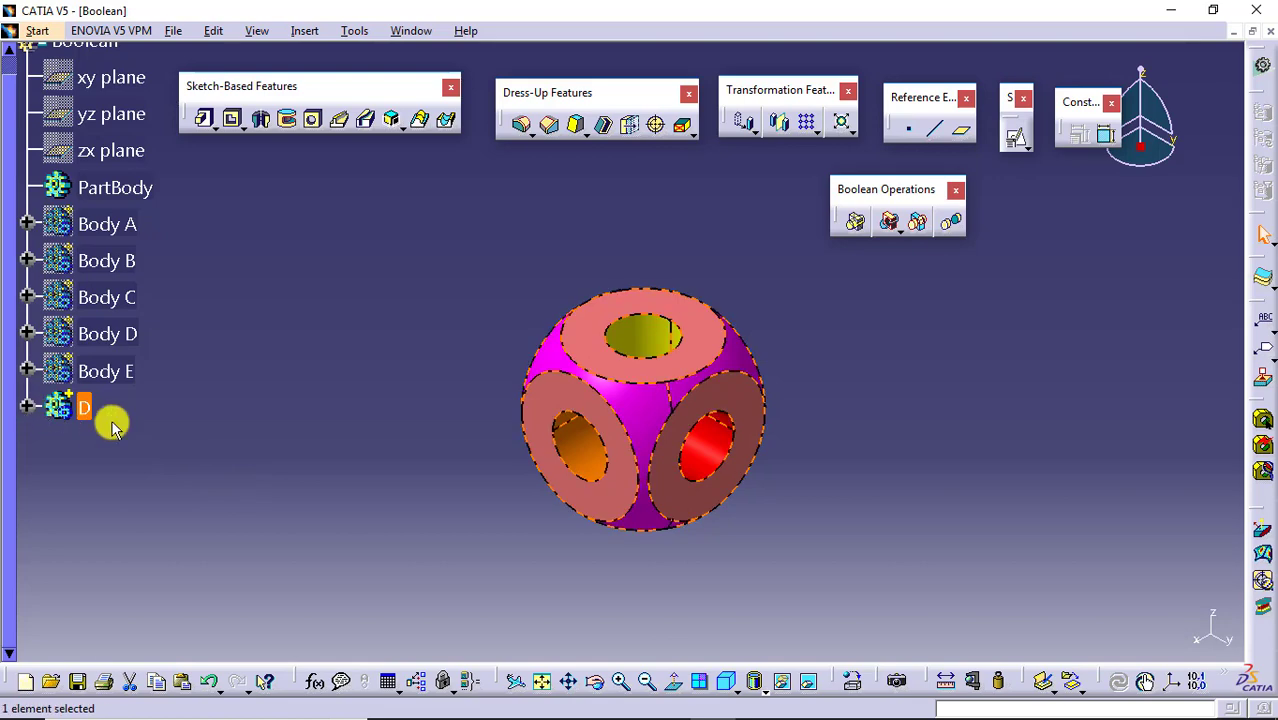
pyautogui.click(222, 466)
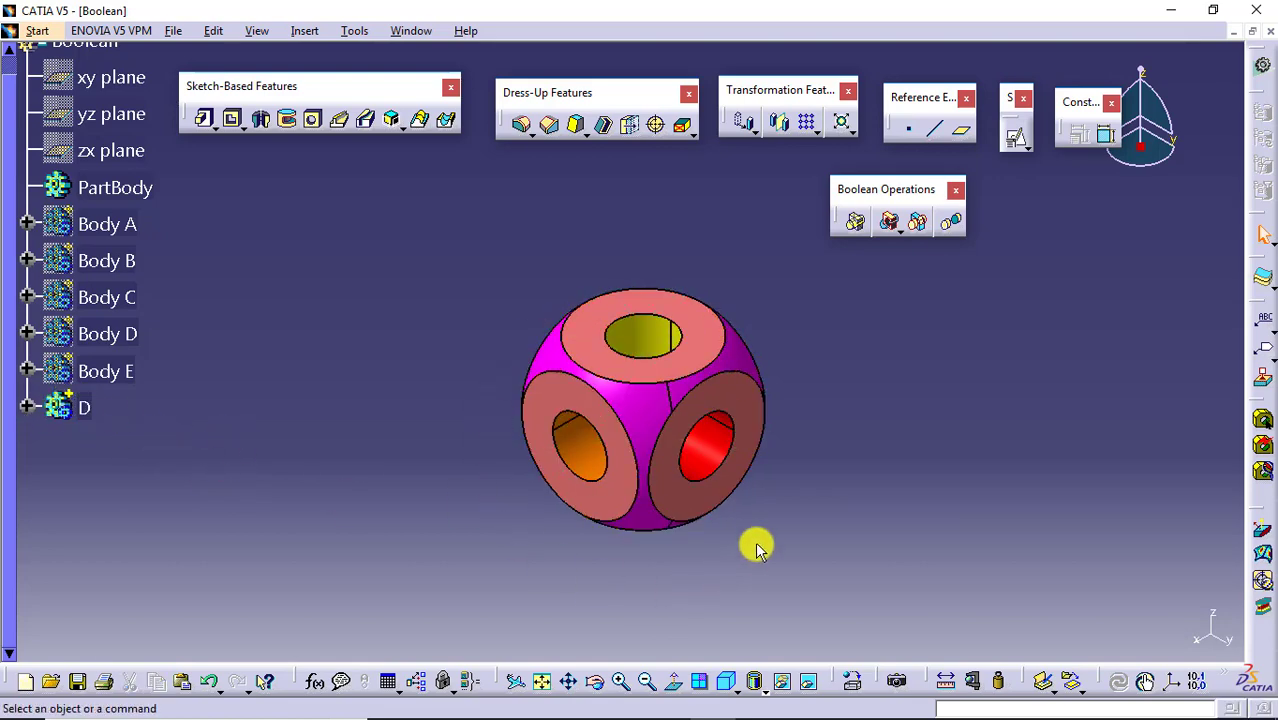
pyautogui.click(558, 329)
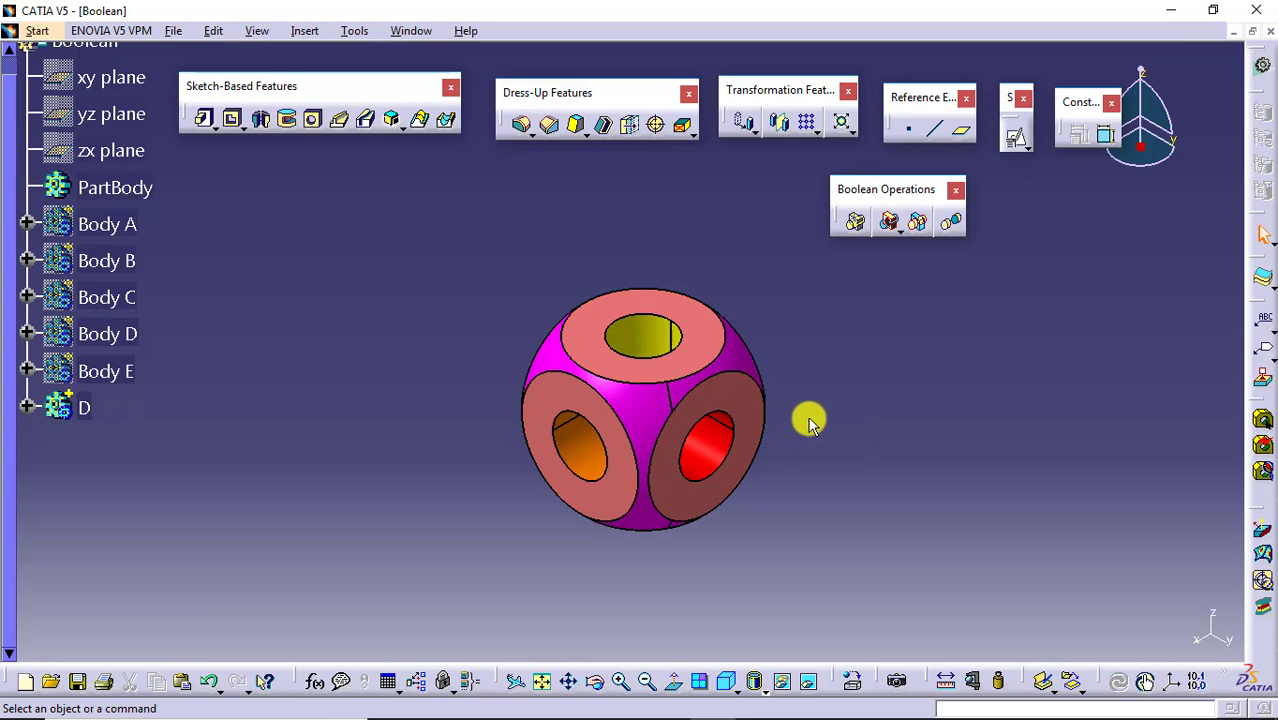
pyautogui.click(27, 407)
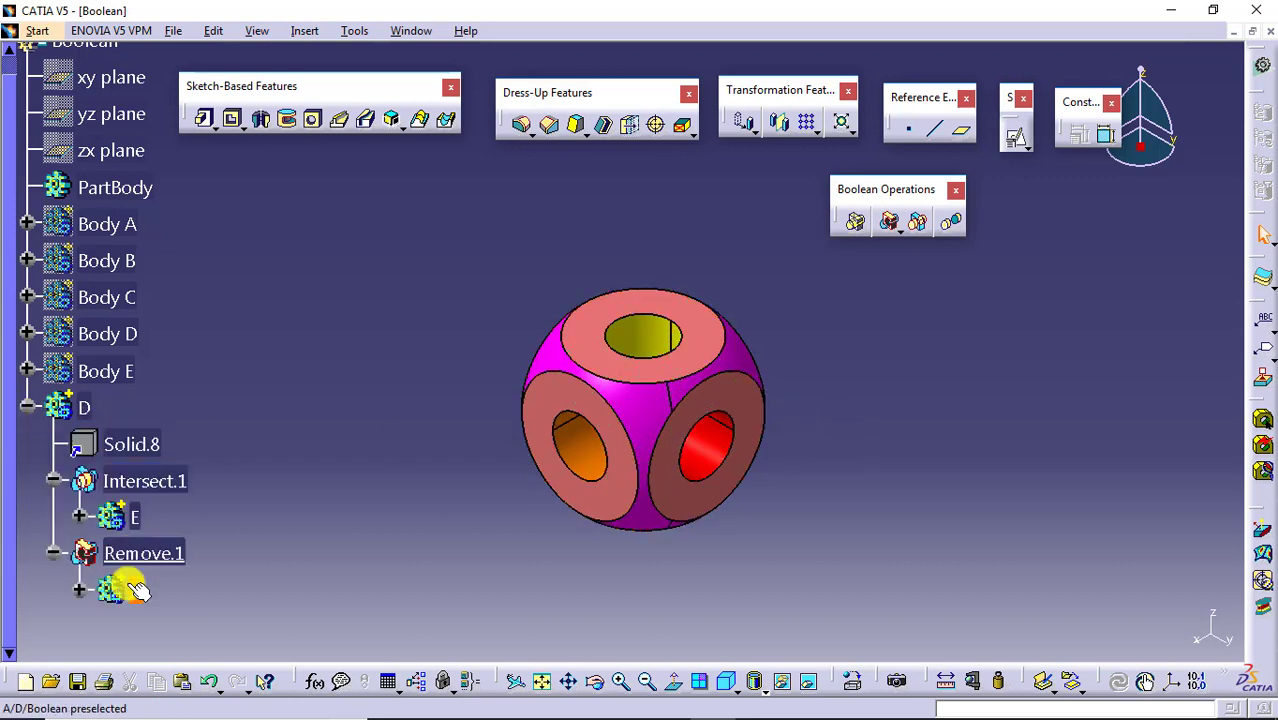
pyautogui.click(27, 407)
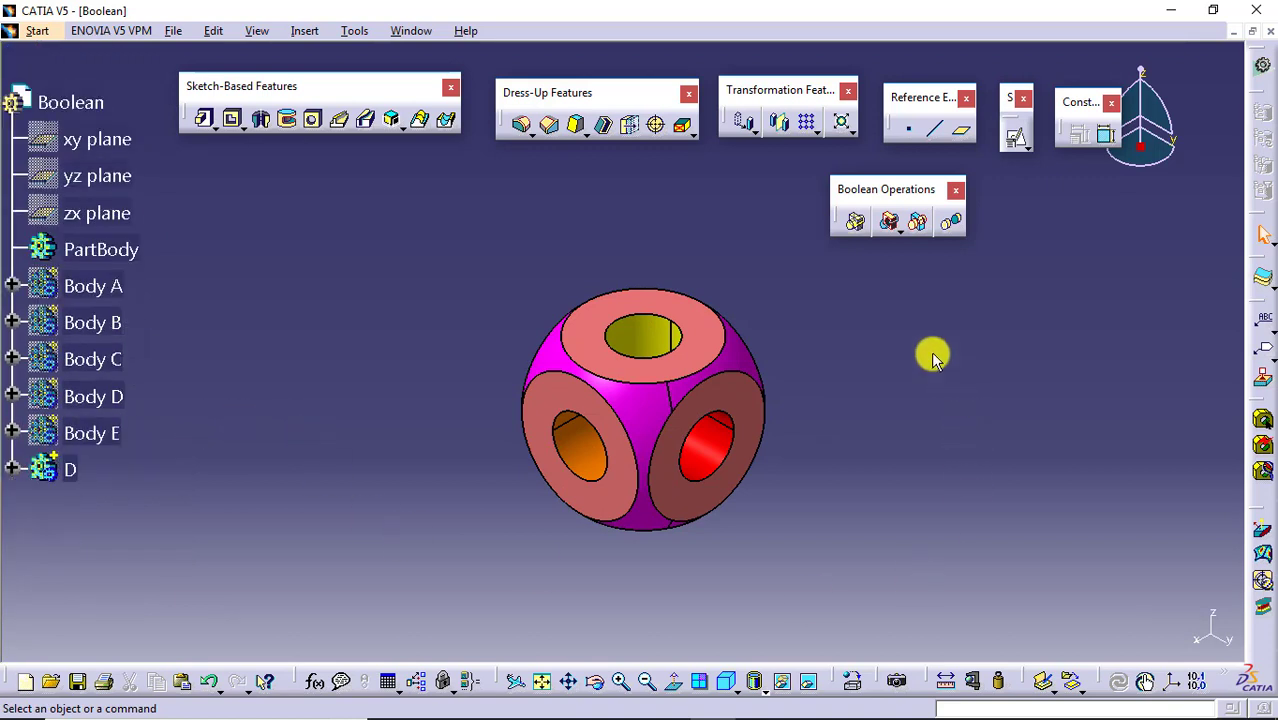
pyautogui.click(898, 230)
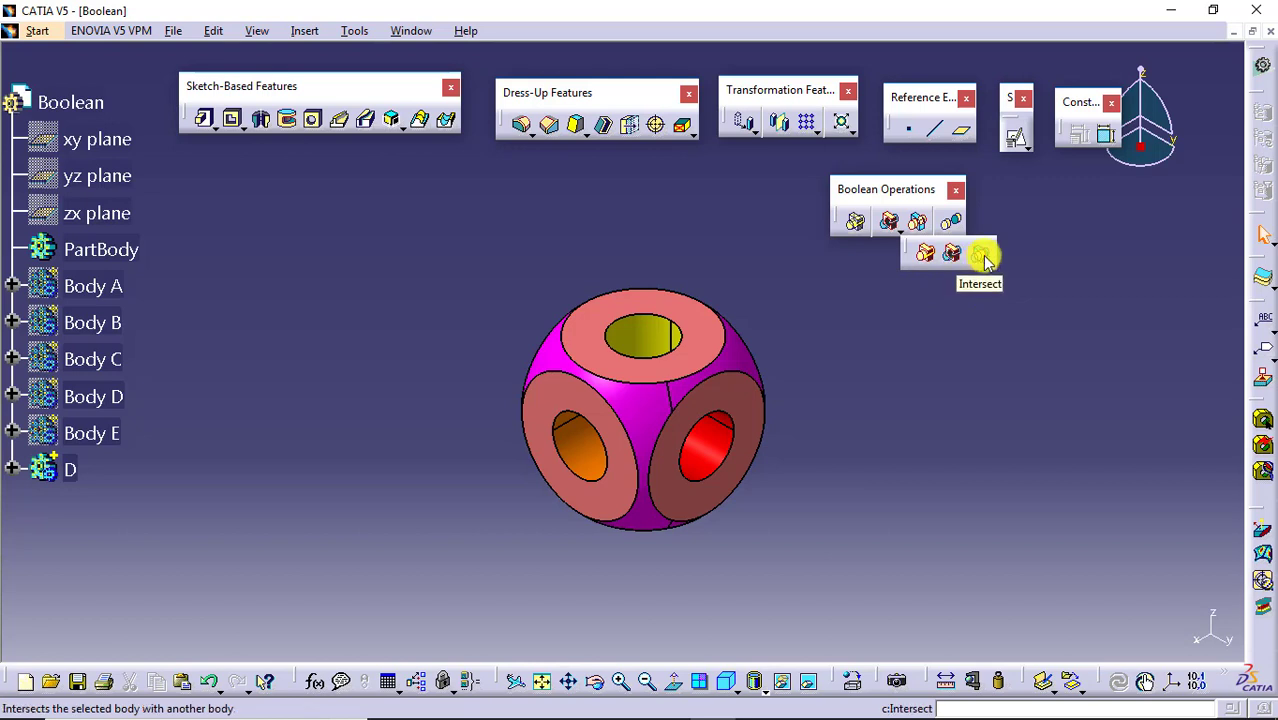
pyautogui.click(925, 455)
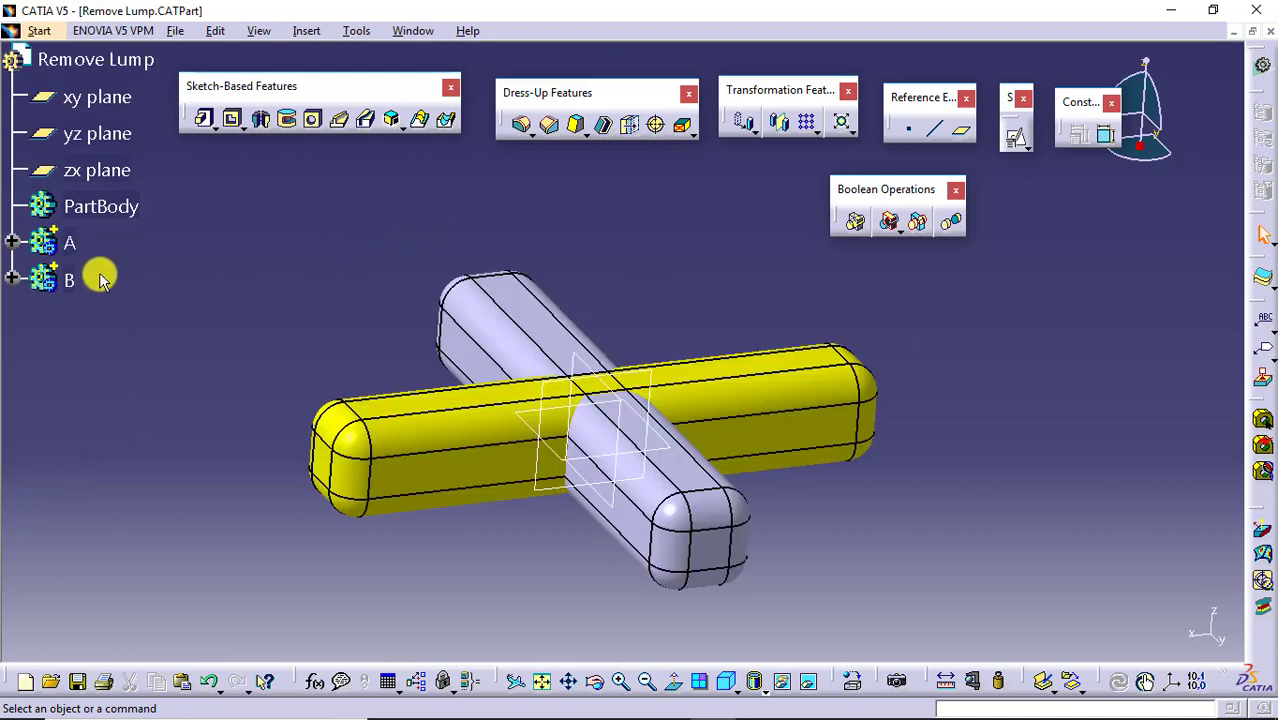
# Step: Examine the pads and edge fillets that make up bodies A and B of the Remove Lump part, and collapse both bodies again
pyautogui.click(10, 242)
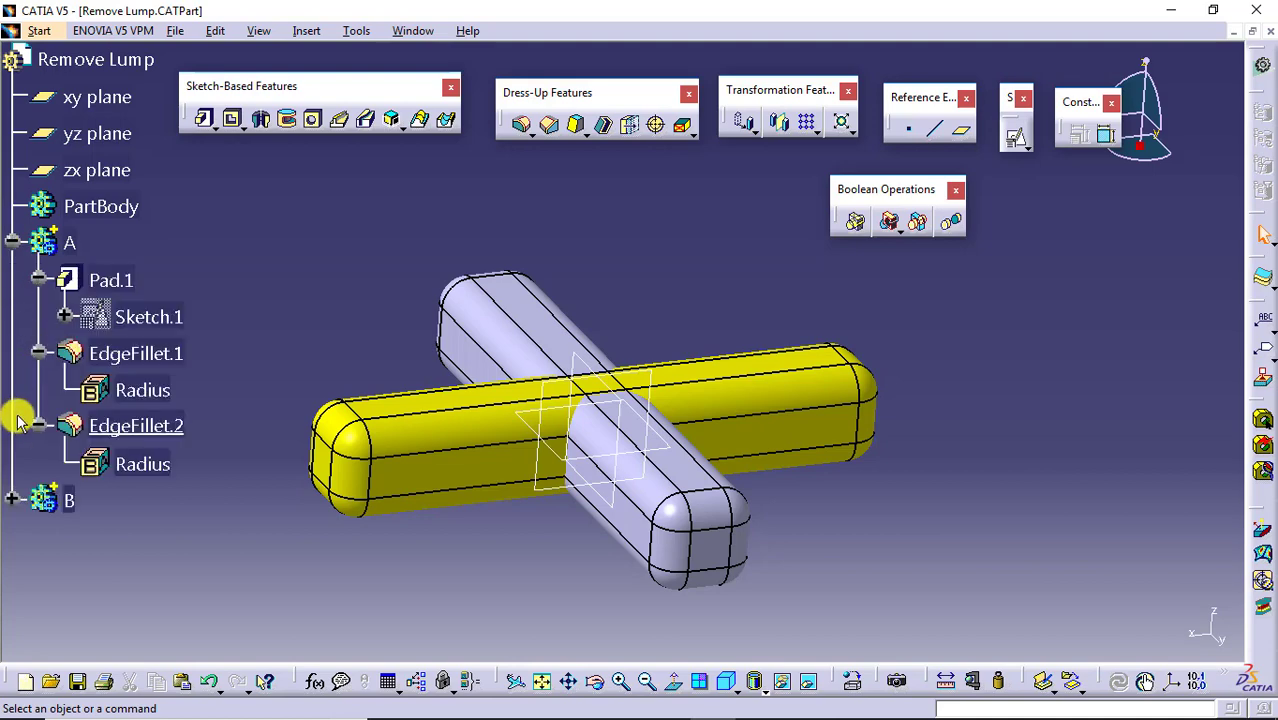
pyautogui.click(14, 497)
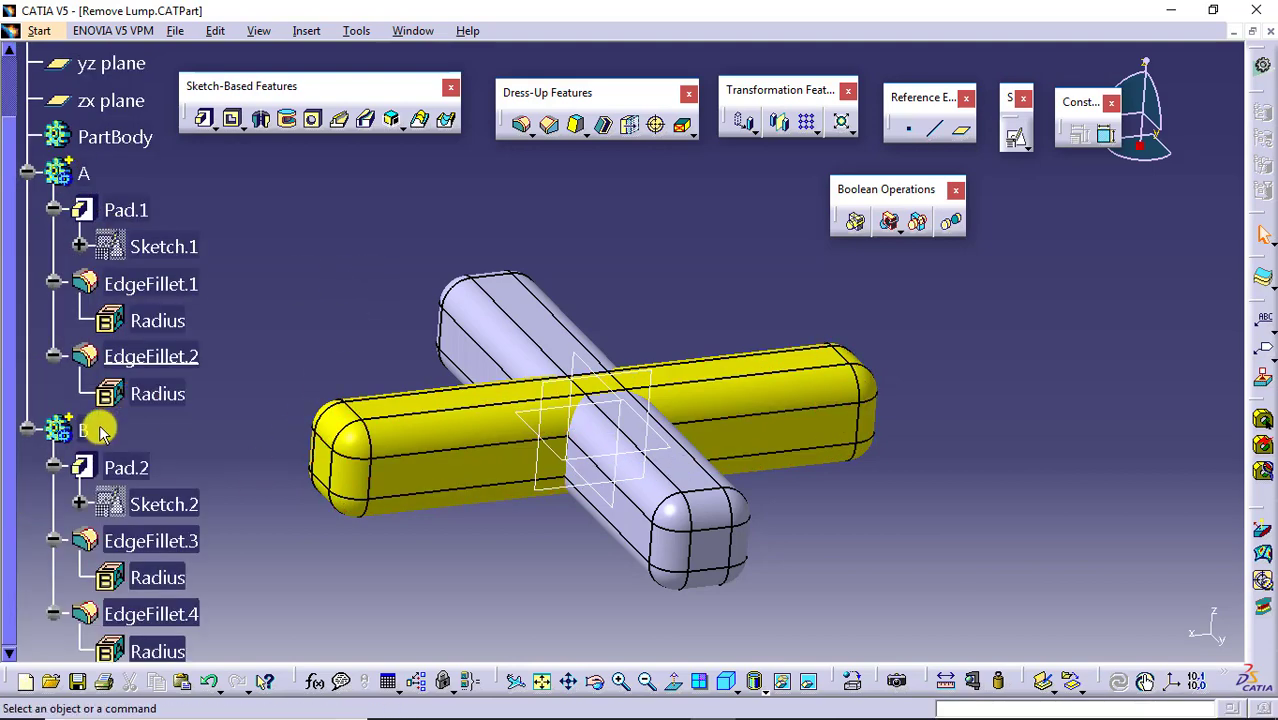
pyautogui.scroll(-2, 200, 470)
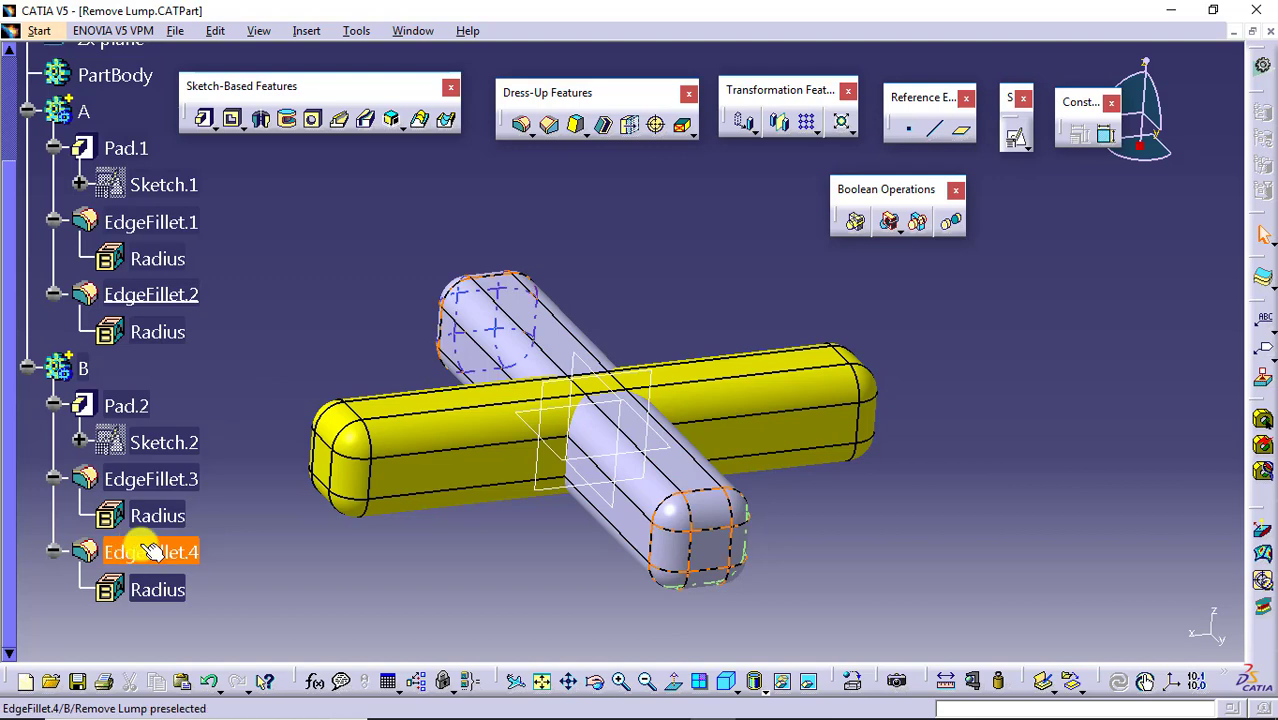
pyautogui.moveTo(604, 222); pyautogui.dragTo(681, 228, button='middle')
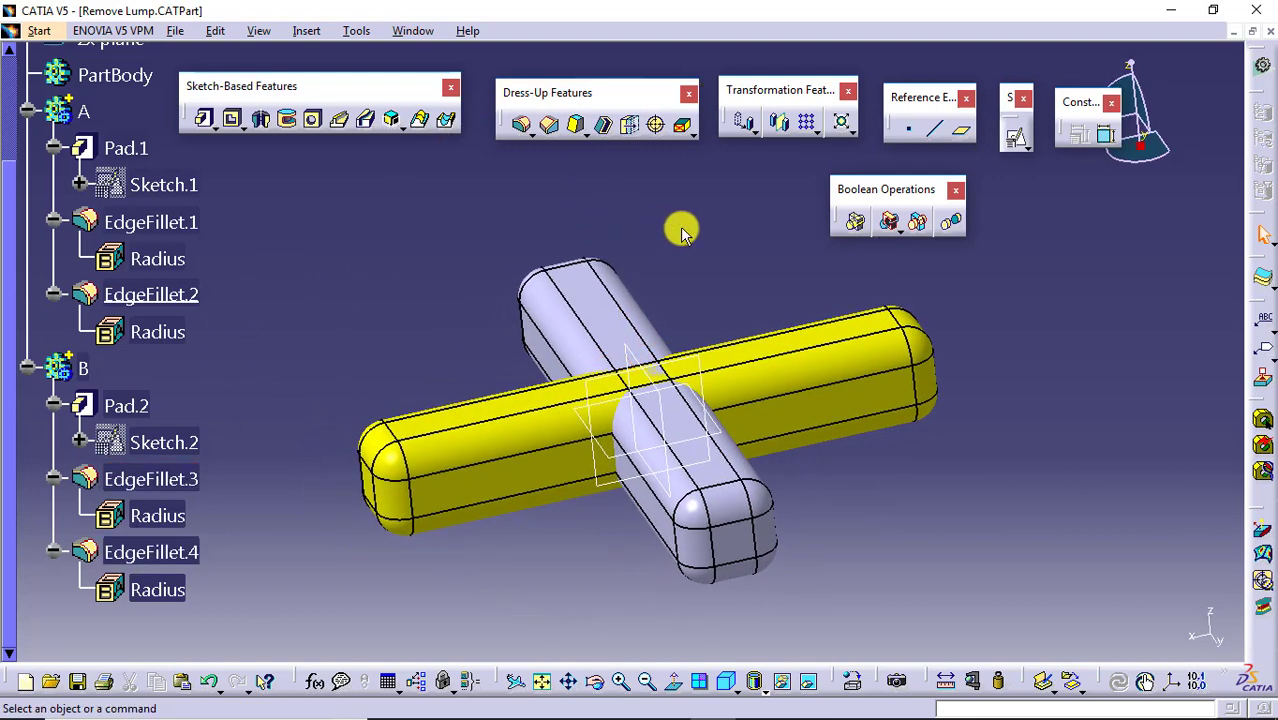
pyautogui.click(27, 111)
pyautogui.click(27, 150)
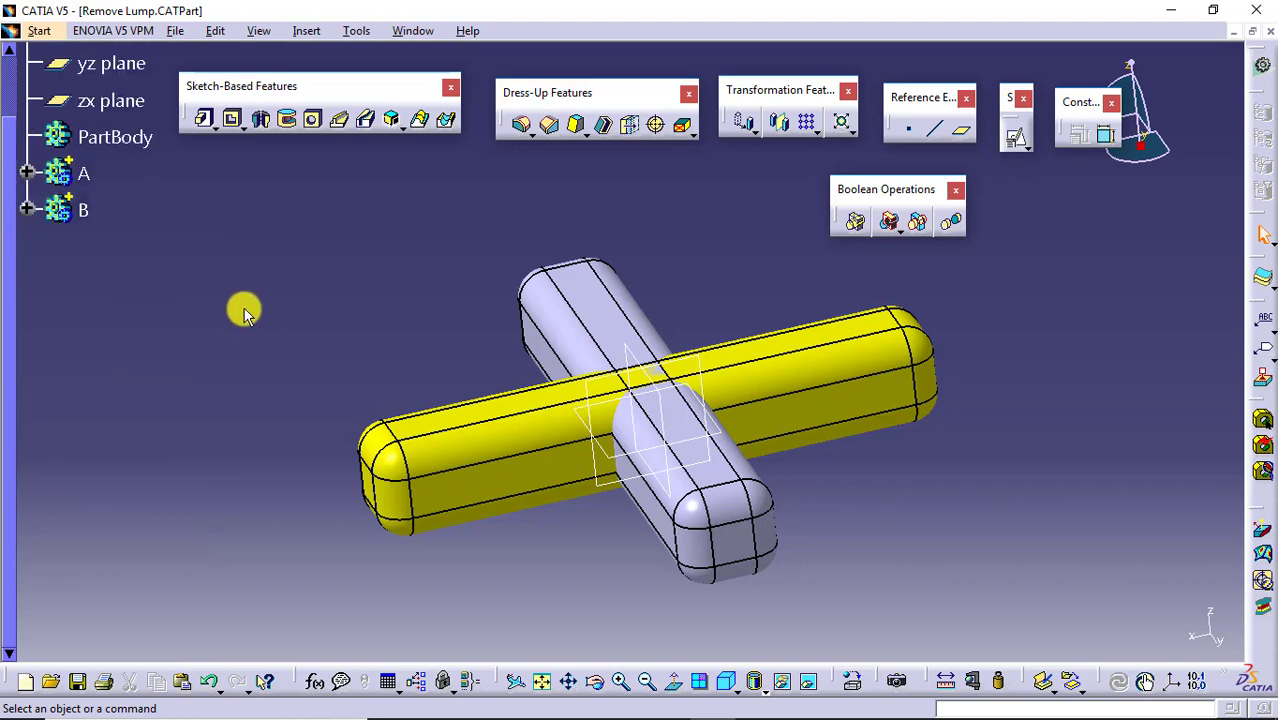
# Step: Copy body A and paste it into the Remove Lump part with Paste Special, As Result With Link
pyautogui.rightClick(68, 296)
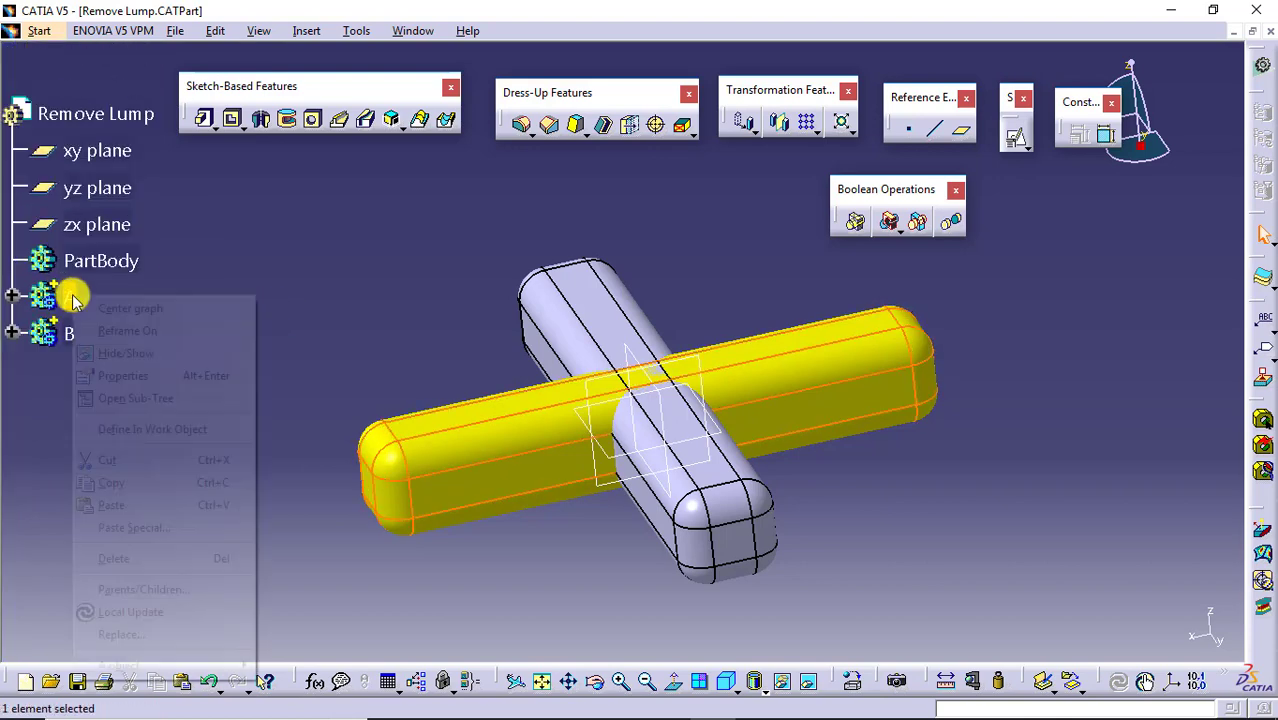
pyautogui.click(216, 482)
pyautogui.rightClick(118, 113)
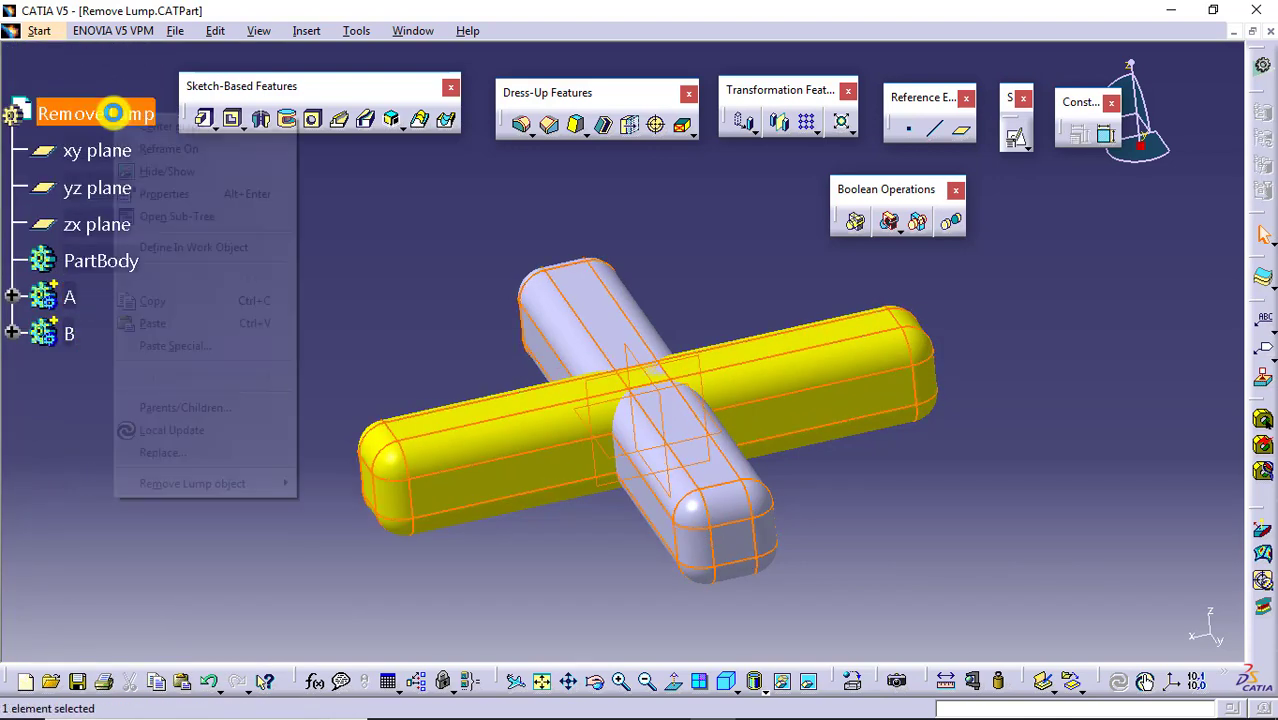
pyautogui.click(193, 345)
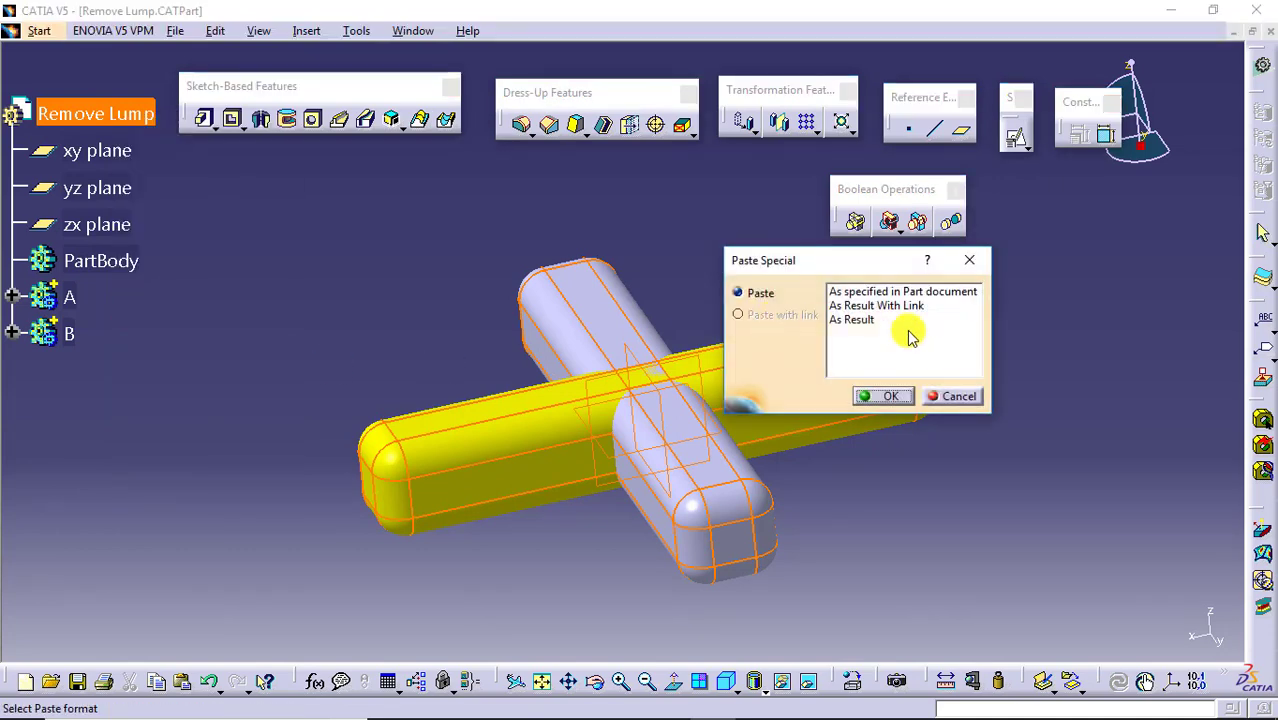
pyautogui.click(916, 305)
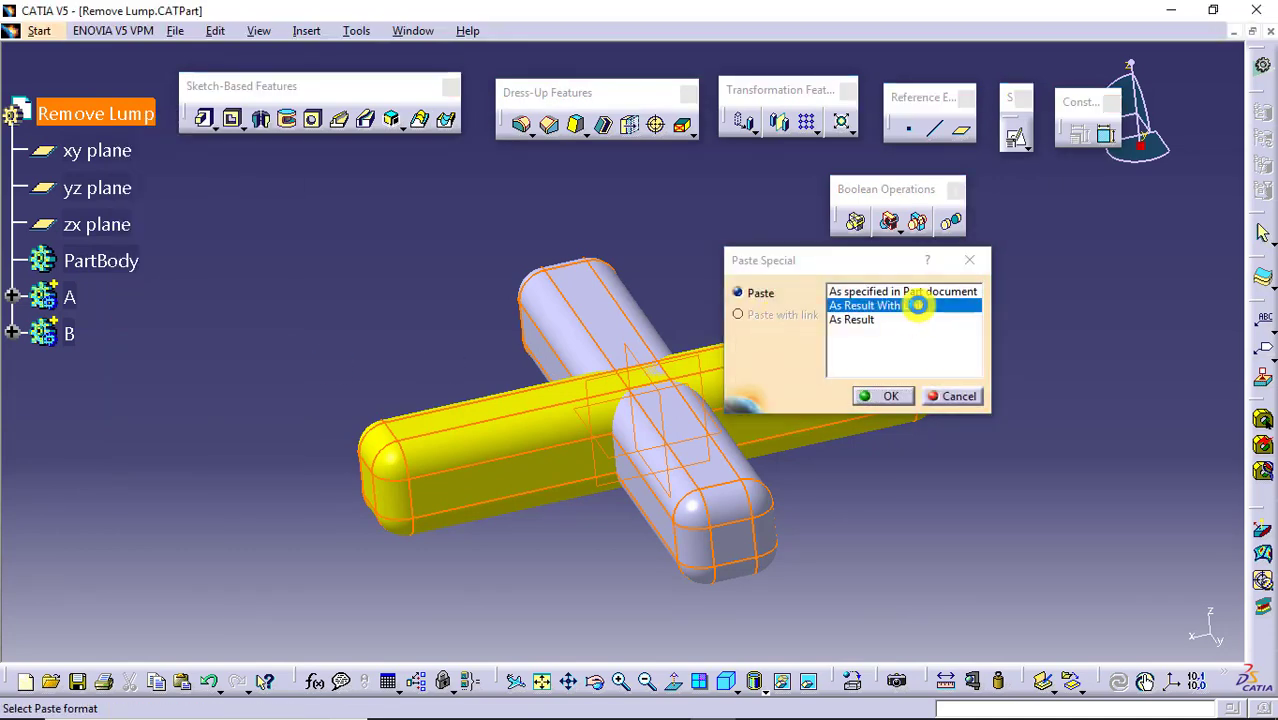
pyautogui.click(883, 396)
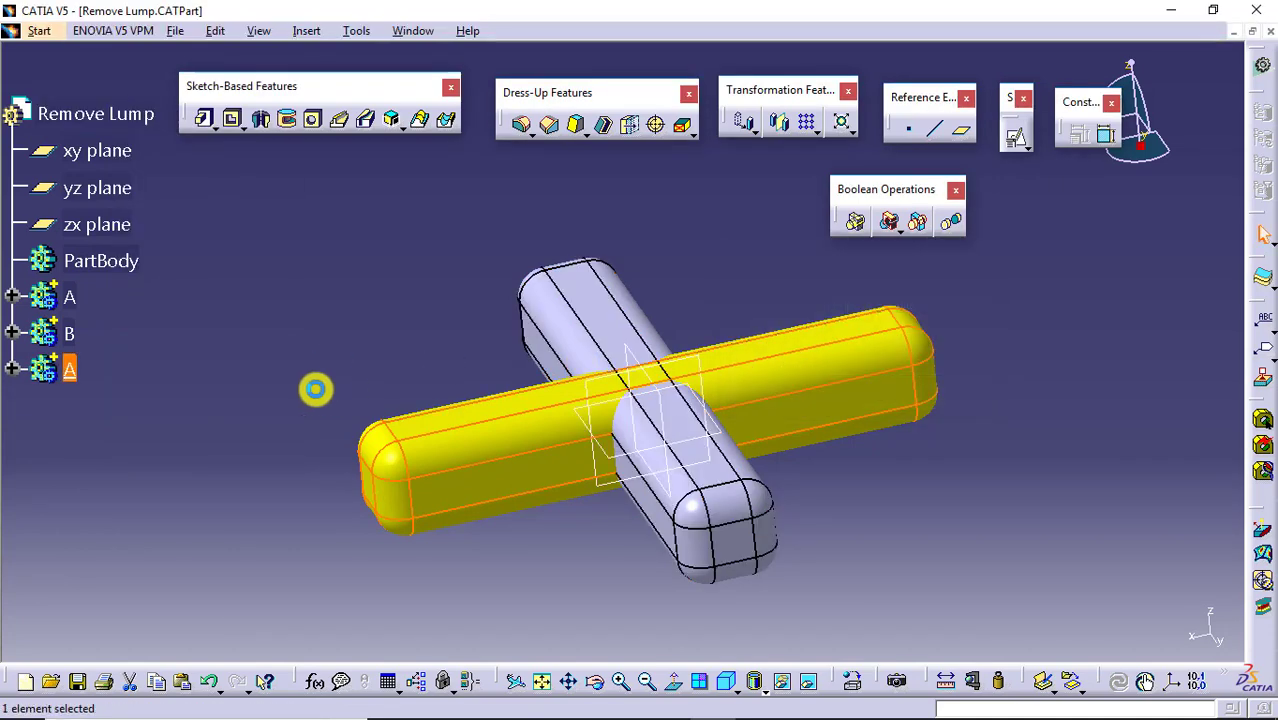
# Step: Copy body B and paste it into the Remove Lump part with Paste Special, As Result With Link
pyautogui.rightClick(68, 333)
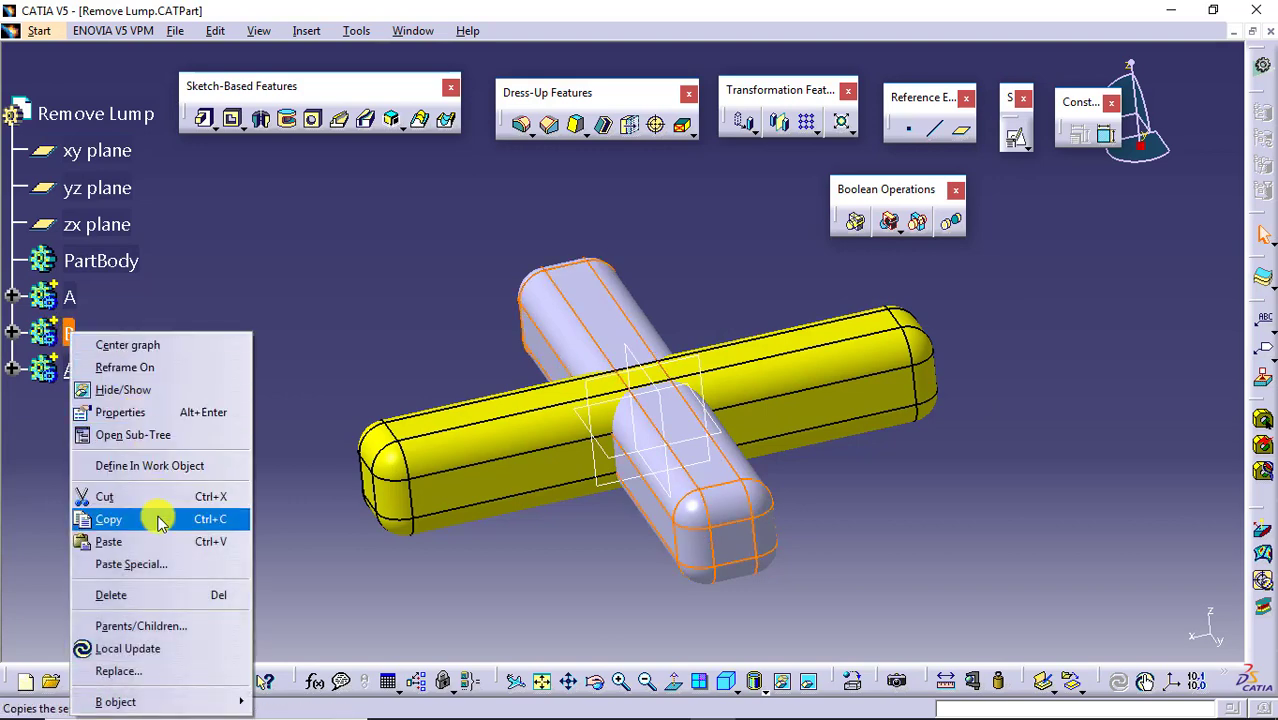
pyautogui.click(108, 518)
pyautogui.click(93, 113)
pyautogui.rightClick(93, 113)
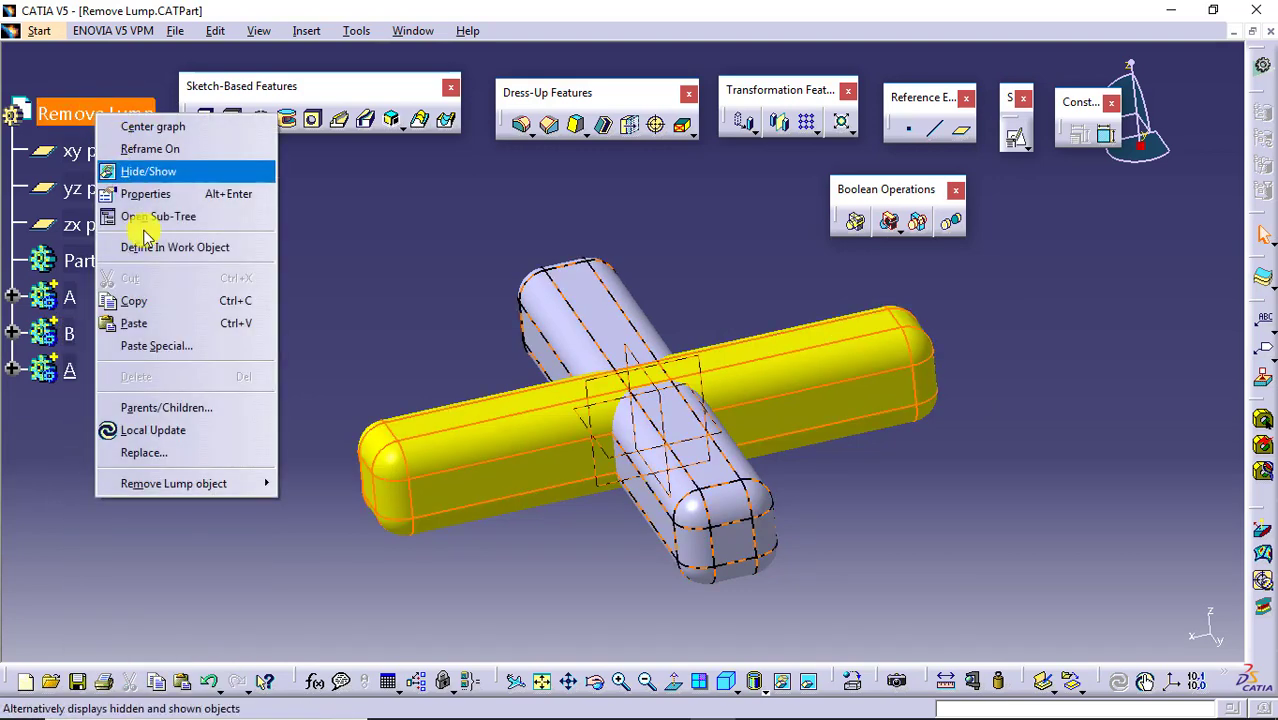
pyautogui.click(175, 348)
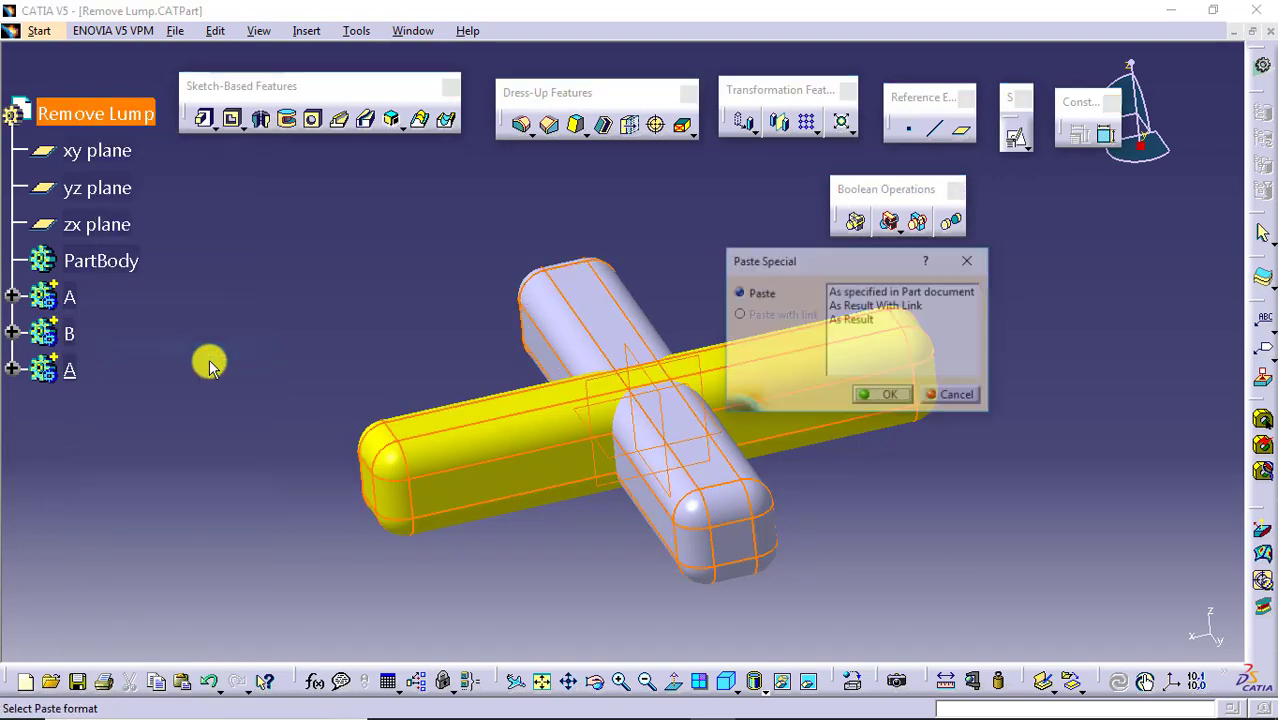
pyautogui.click(905, 306)
pyautogui.click(883, 396)
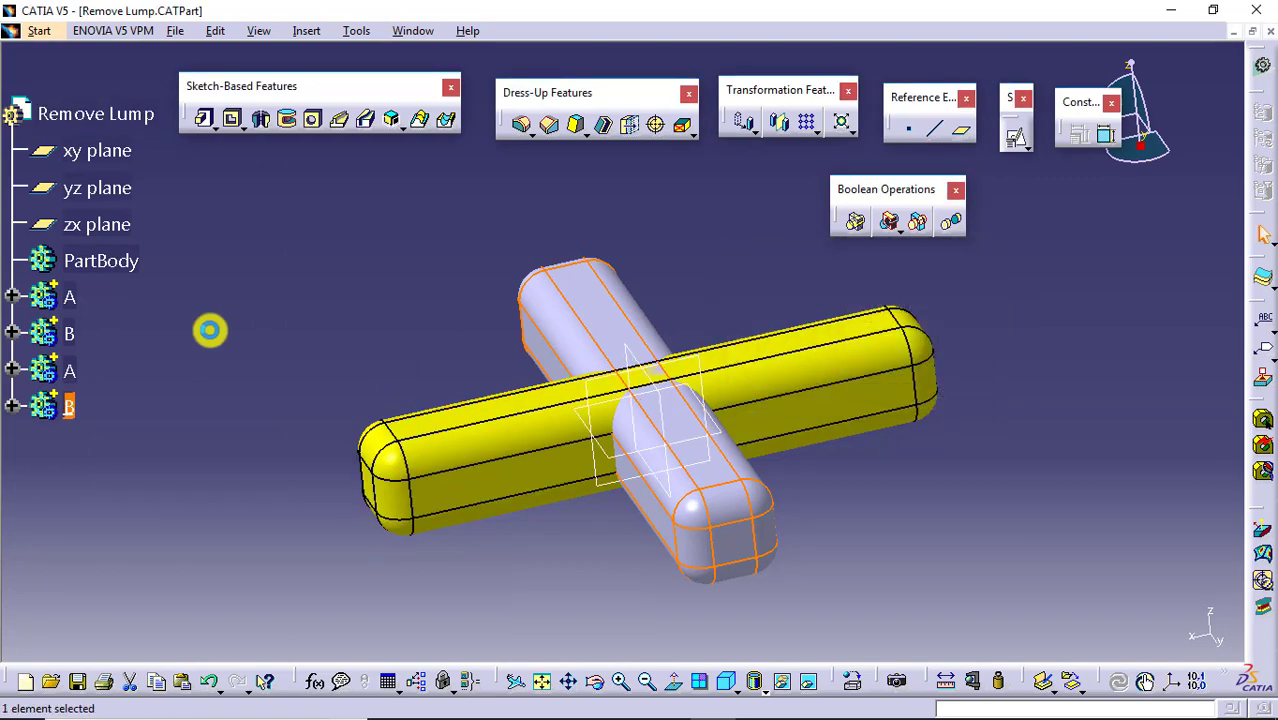
# Step: Hide the original bodies A and B, keeping only their linked copies displayed
pyautogui.rightClick(71, 296)
pyautogui.click(77, 348)
pyautogui.click(77, 338)
pyautogui.rightClick(77, 338)
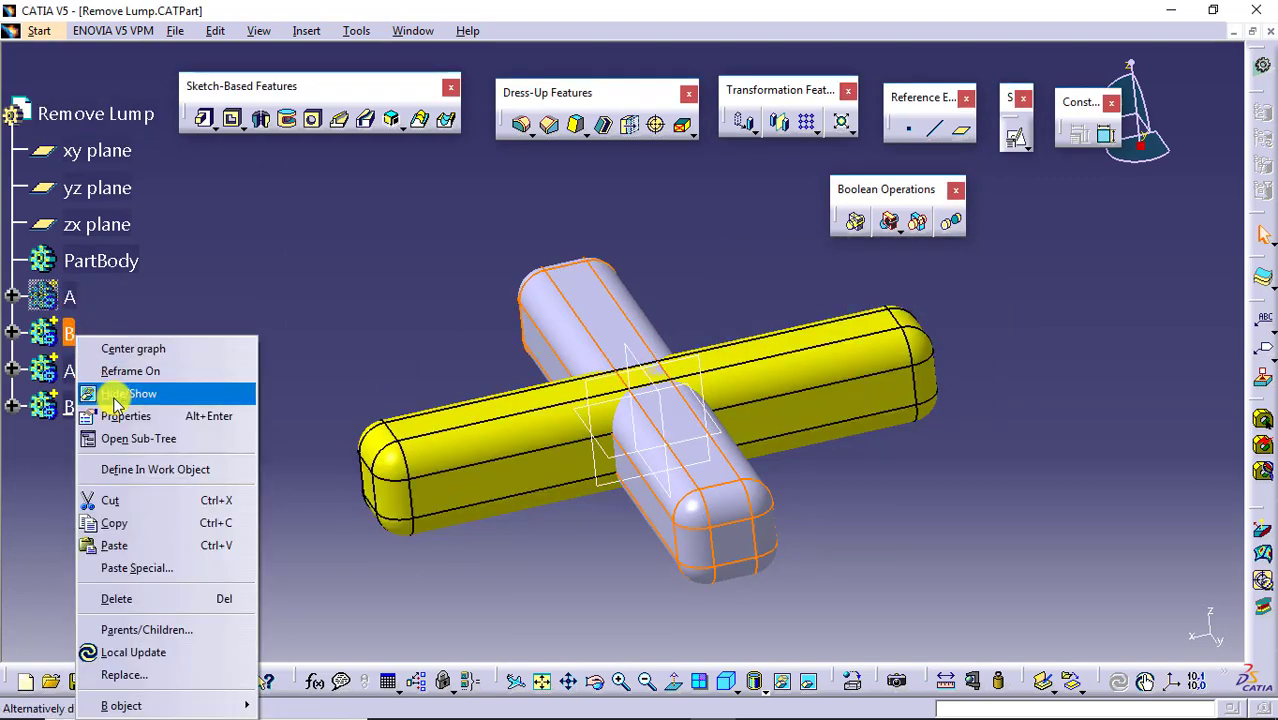
pyautogui.click(76, 391)
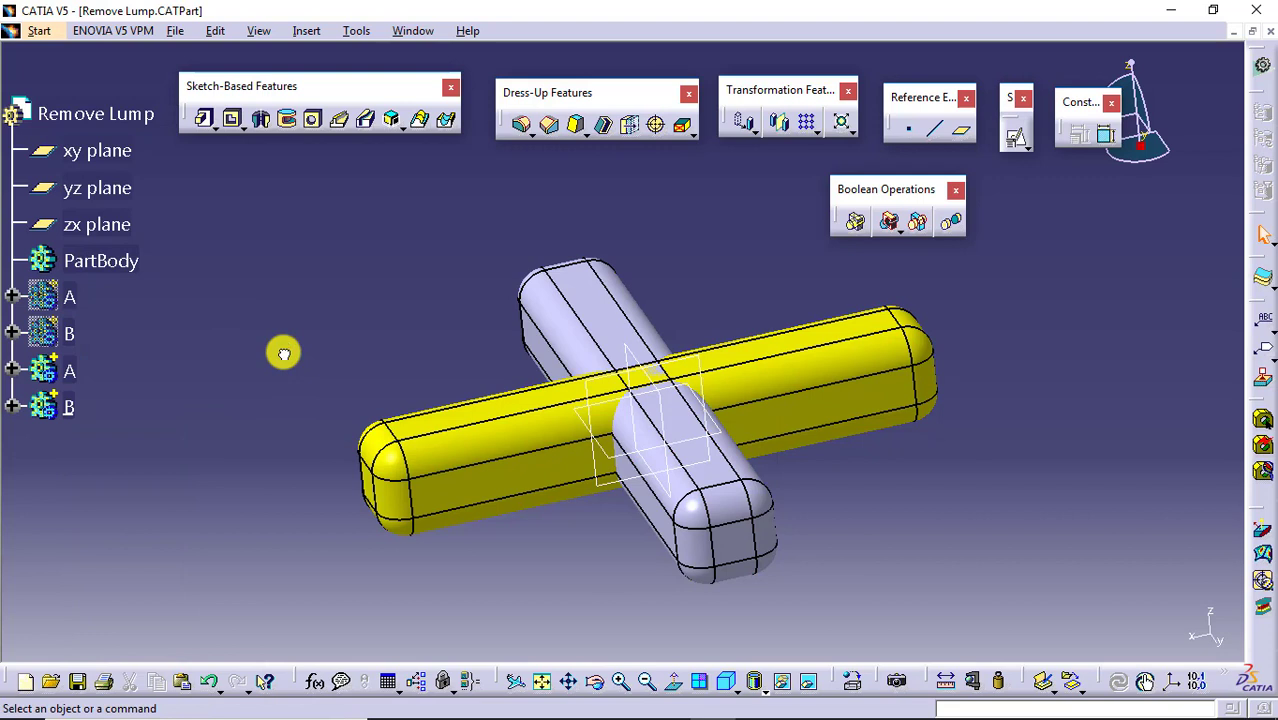
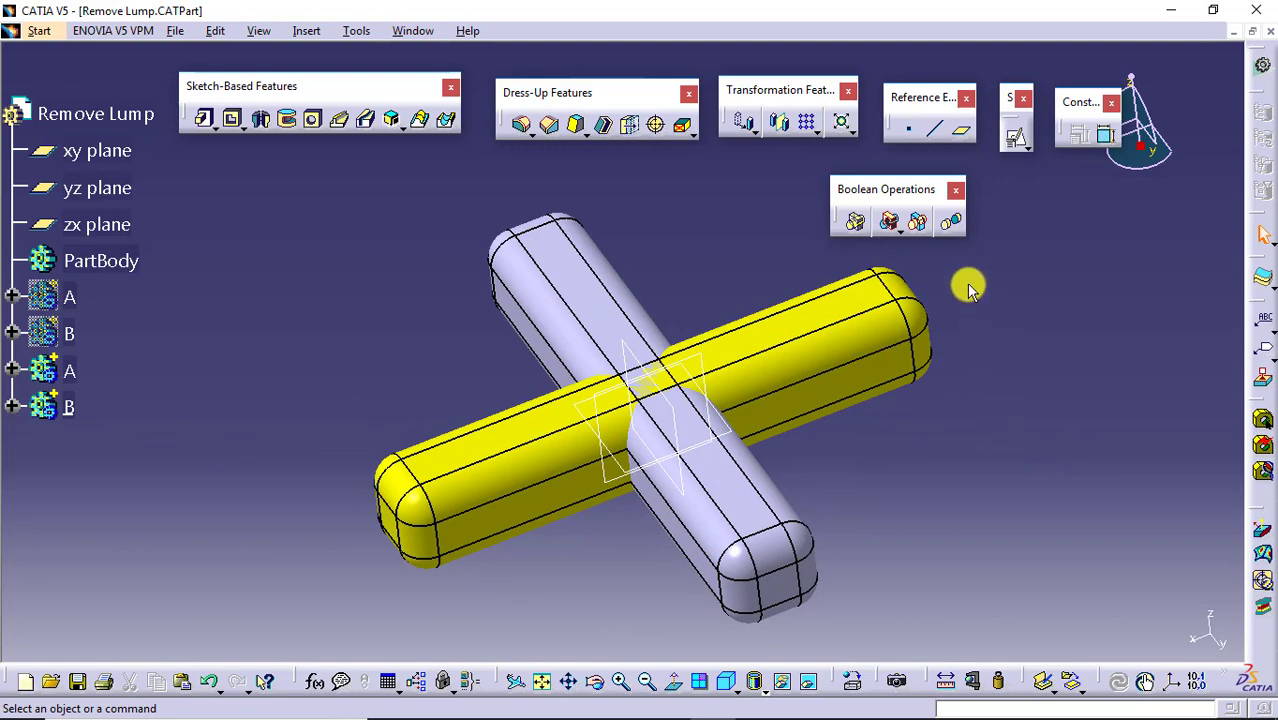
# Step: Remove the linked copy of body B from the linked copy of body A with the Boolean Remove operation
pyautogui.click(898, 230)
pyautogui.click(950, 252)
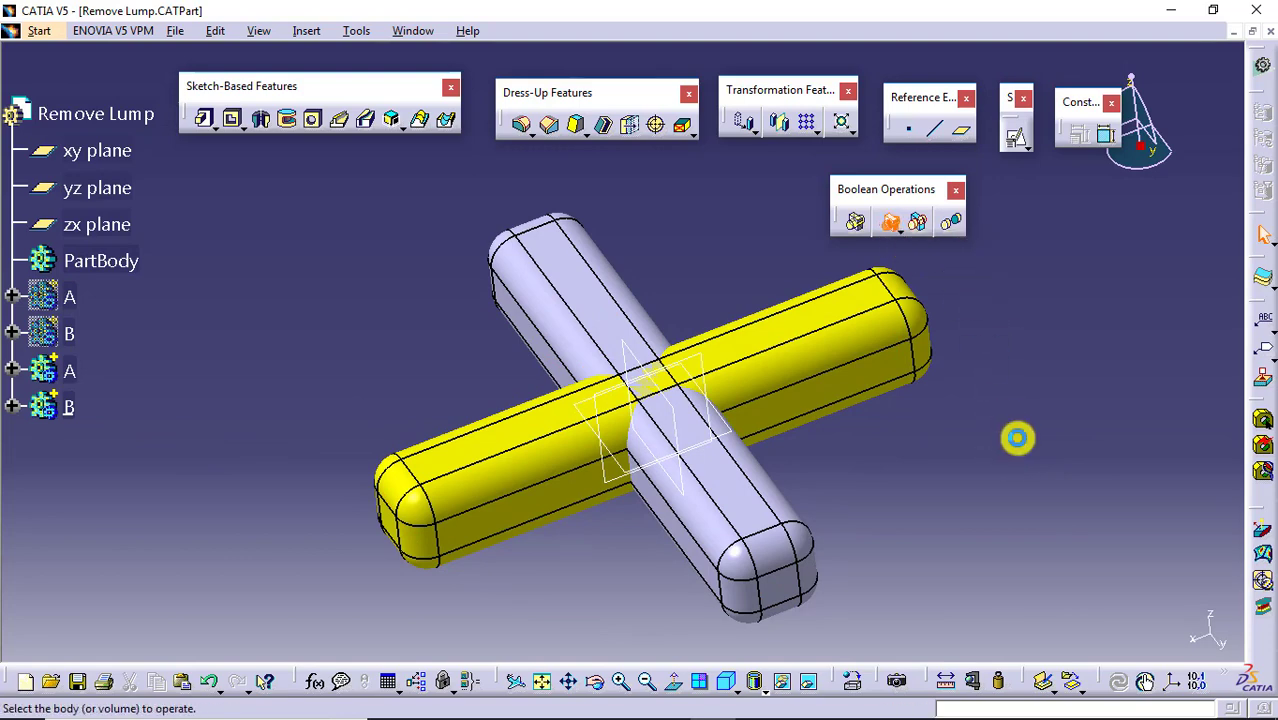
pyautogui.click(65, 410)
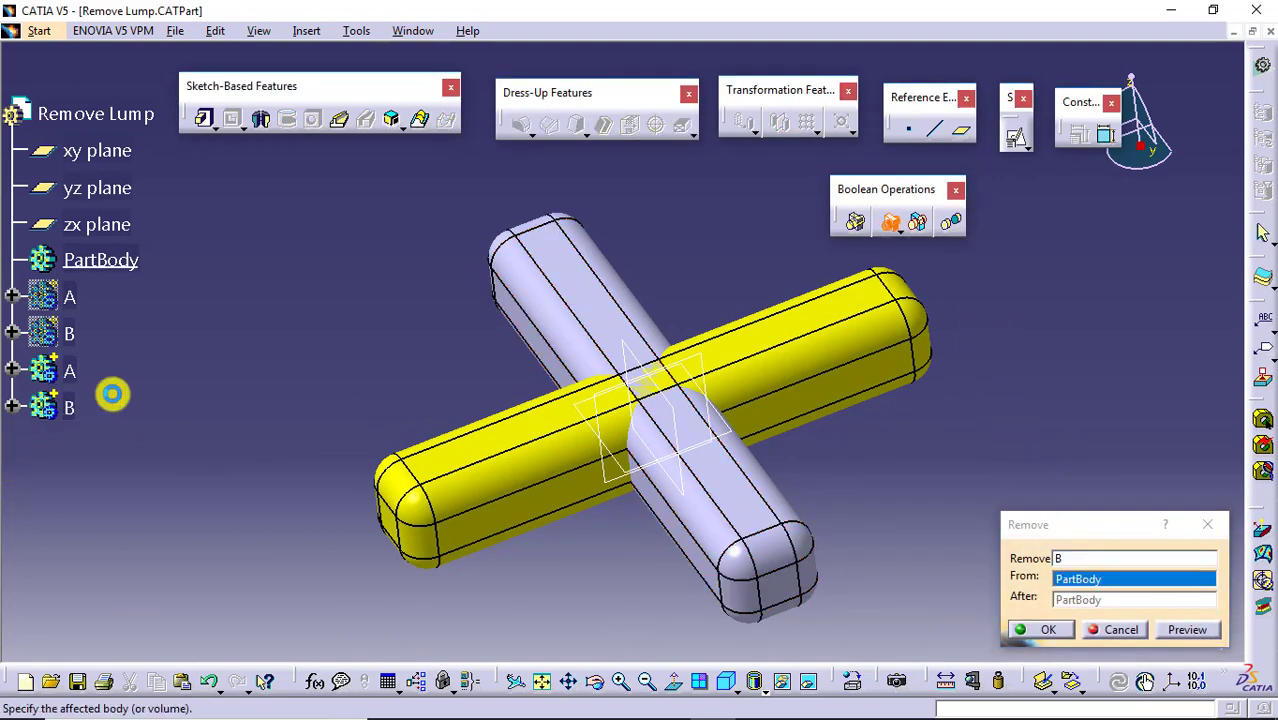
pyautogui.click(64, 368)
pyautogui.moveTo(870, 466); pyautogui.dragTo(845, 457, button='middle')
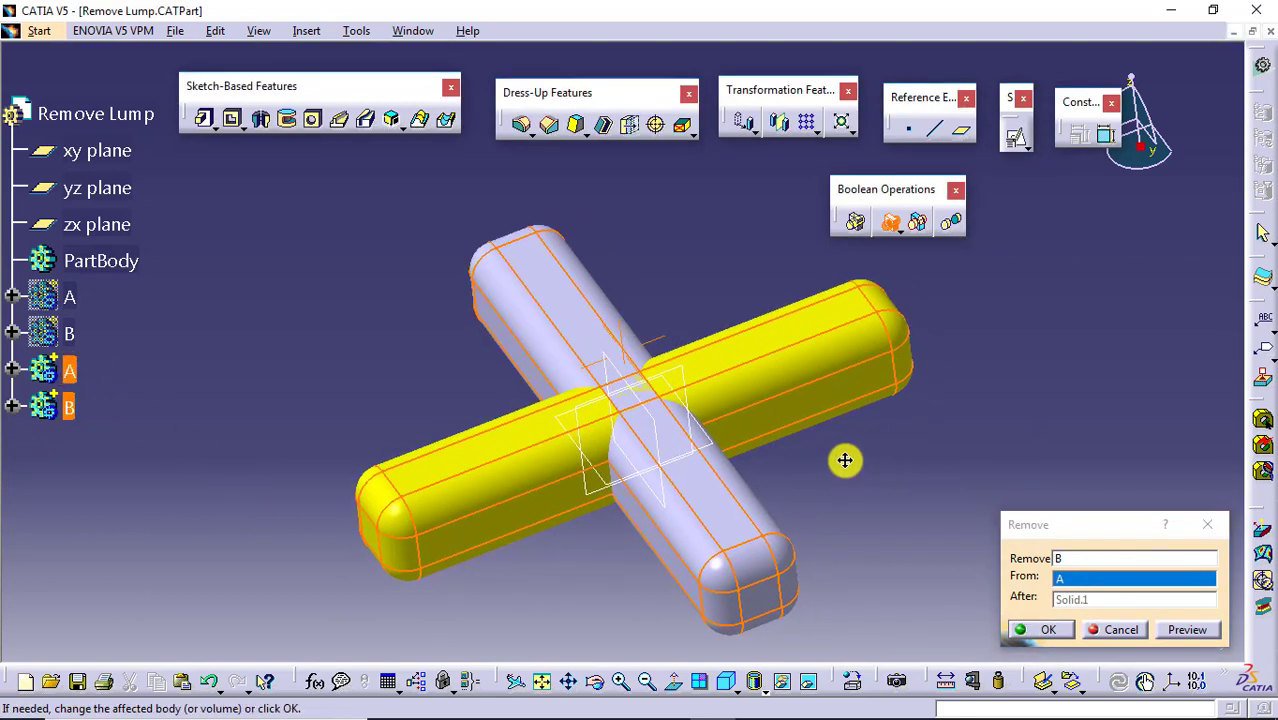
pyautogui.click(1052, 630)
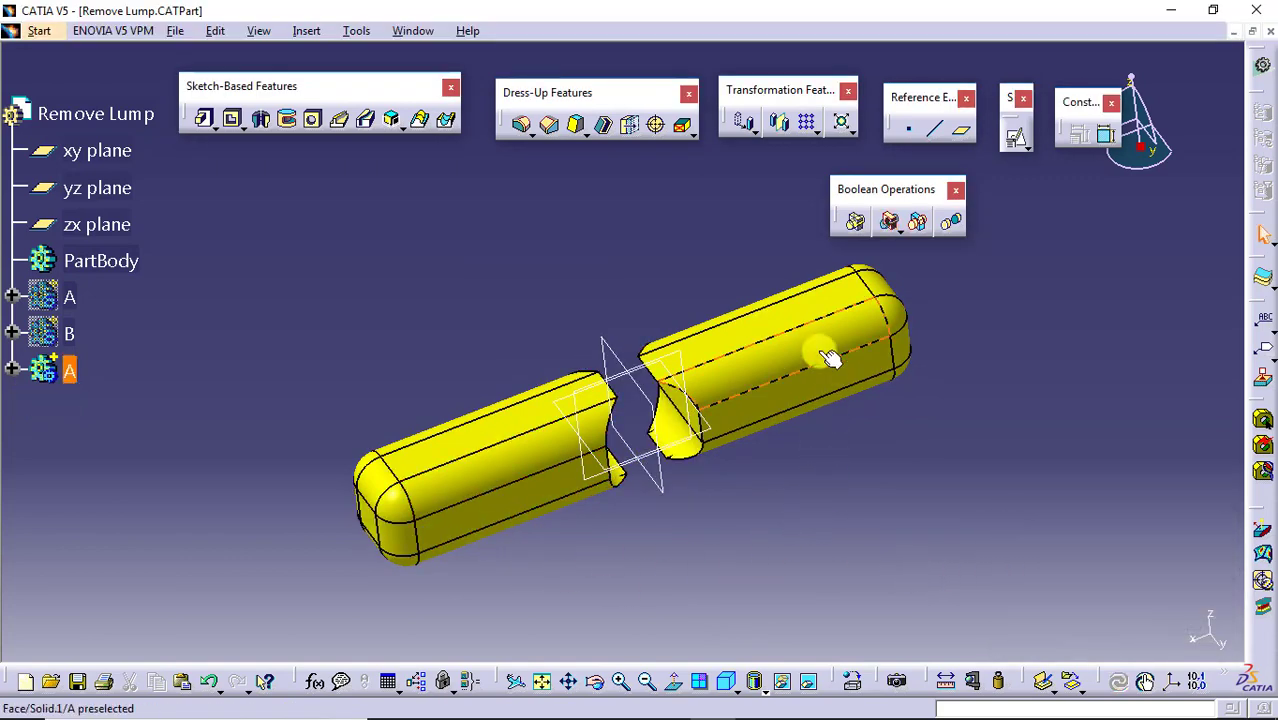
pyautogui.click(46, 368)
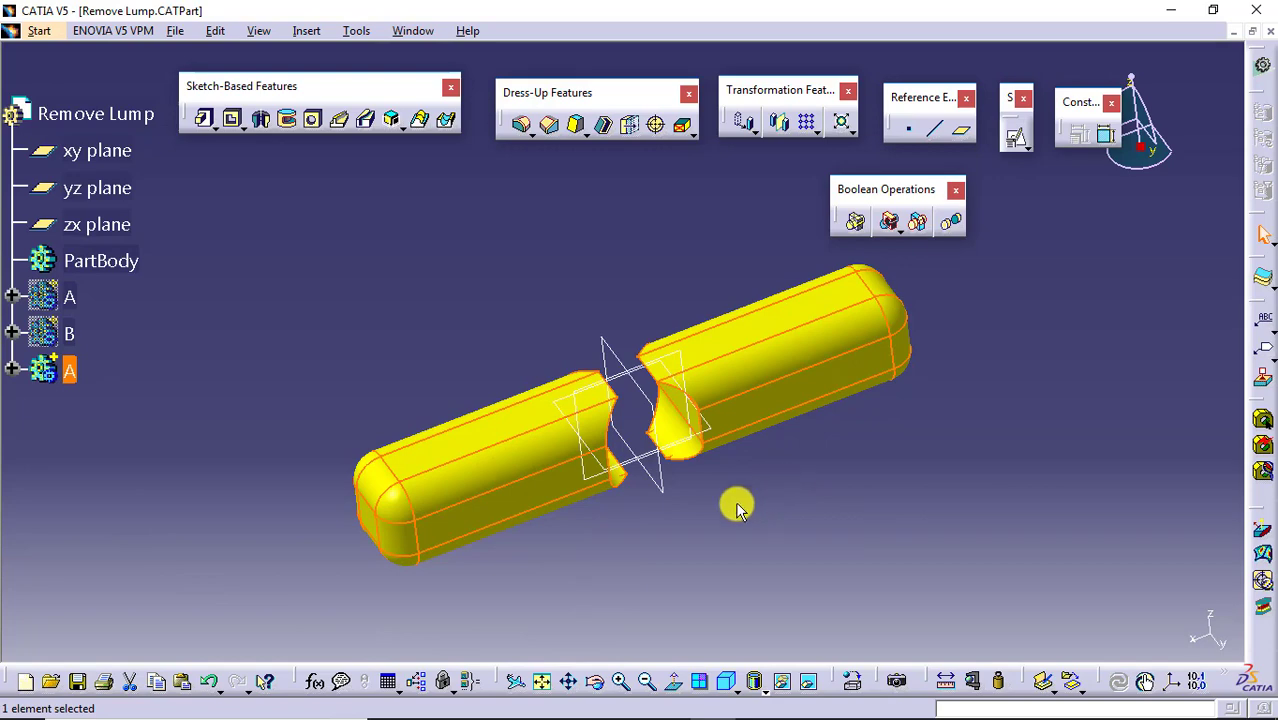
pyautogui.click(828, 487)
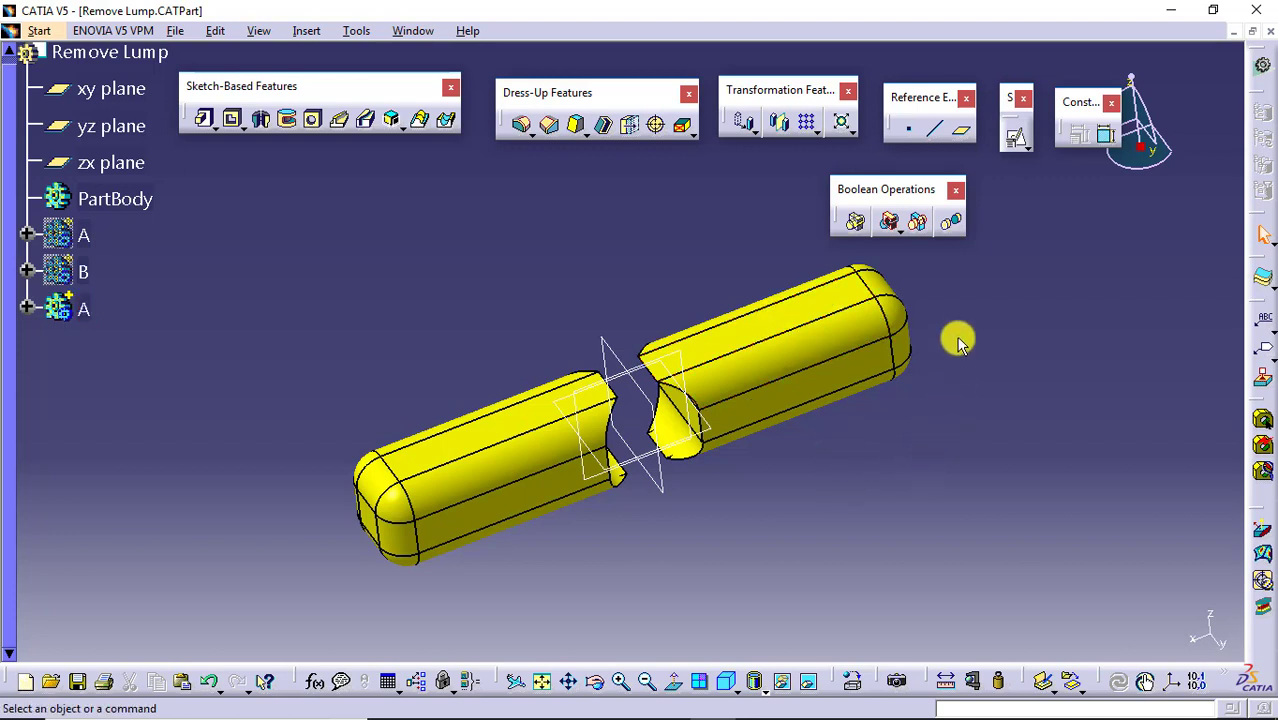
# Step: Apply Remove Lump to the linked body A, picking a long side face of the rear piece as the face to remove
pyautogui.click(952, 225)
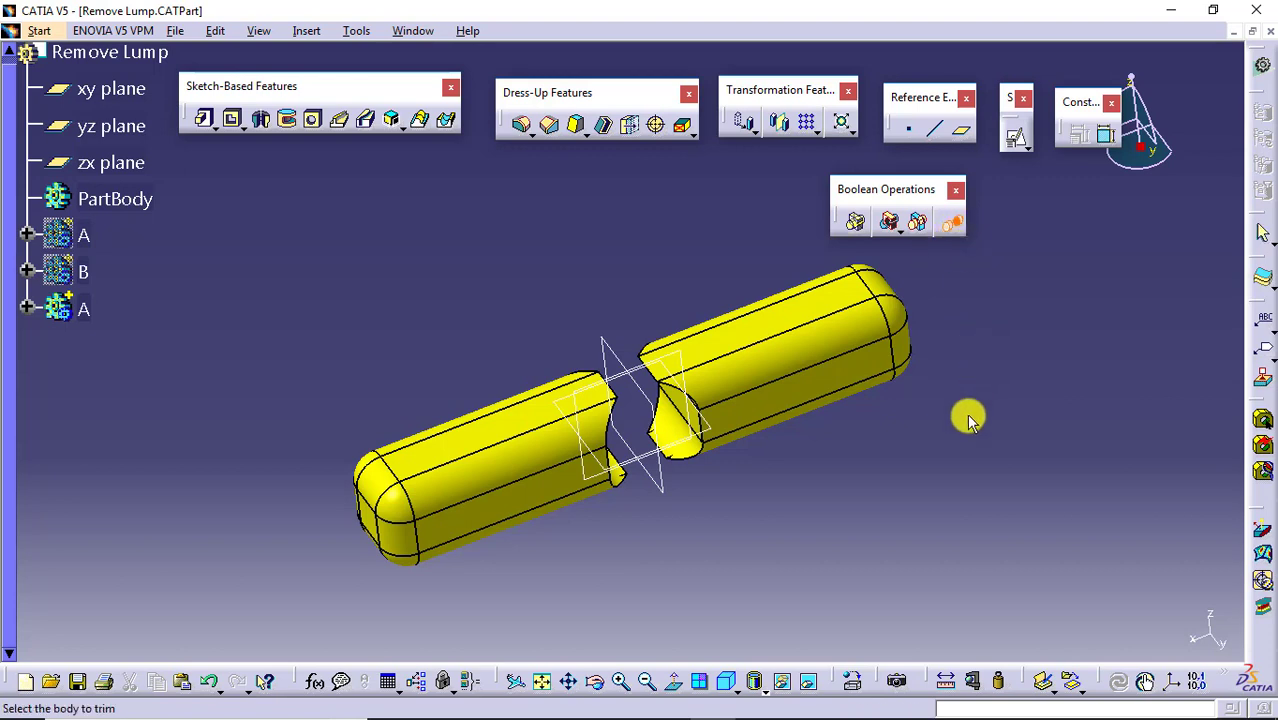
pyautogui.moveTo(22, 708)
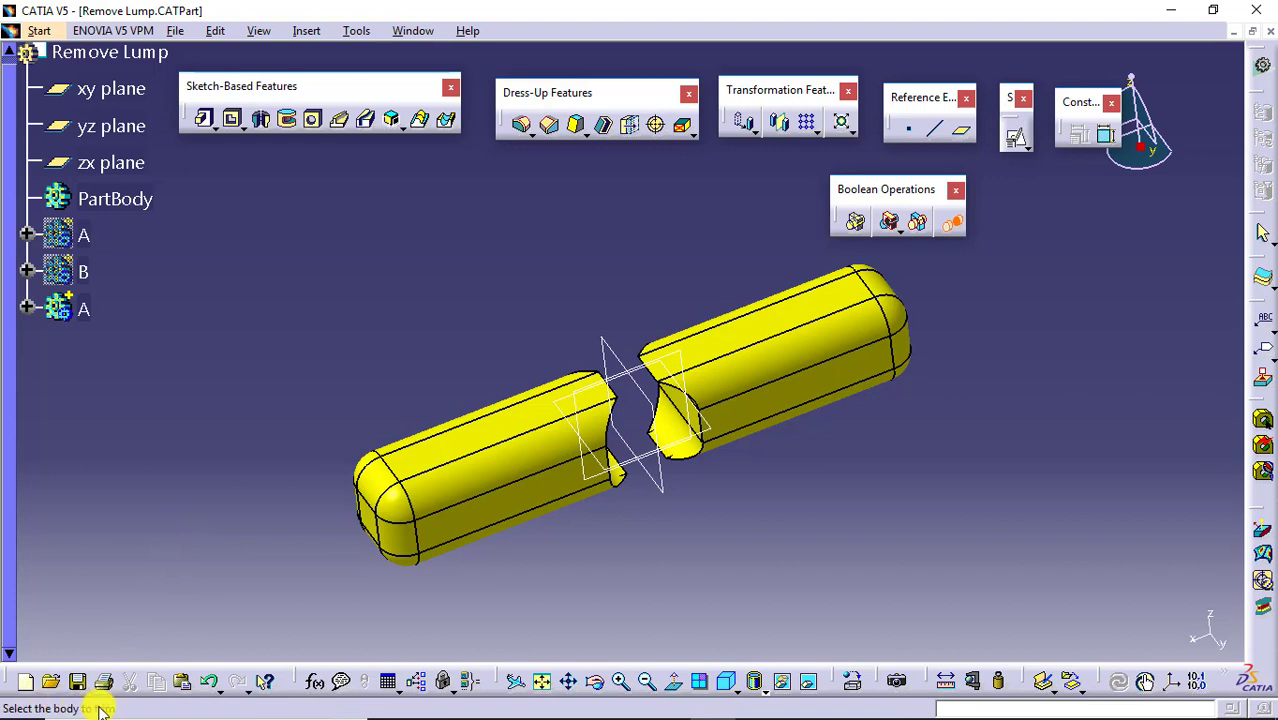
pyautogui.click(533, 448)
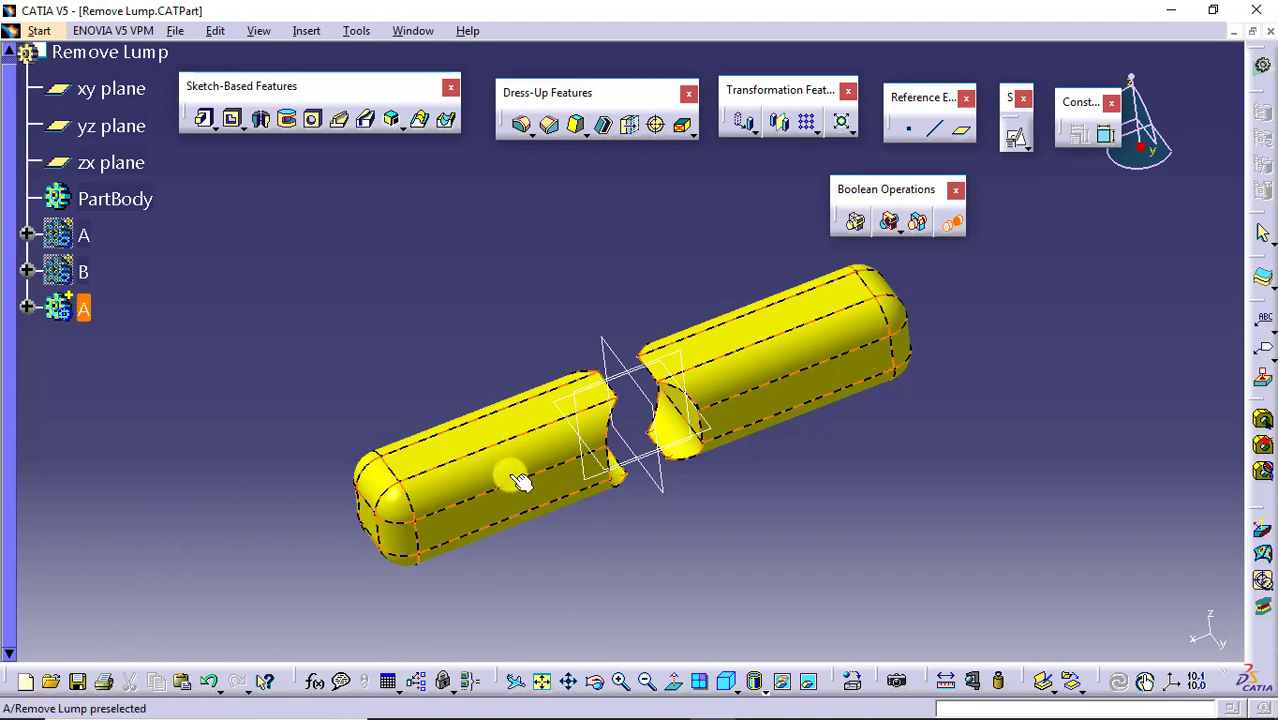
pyautogui.click(80, 308)
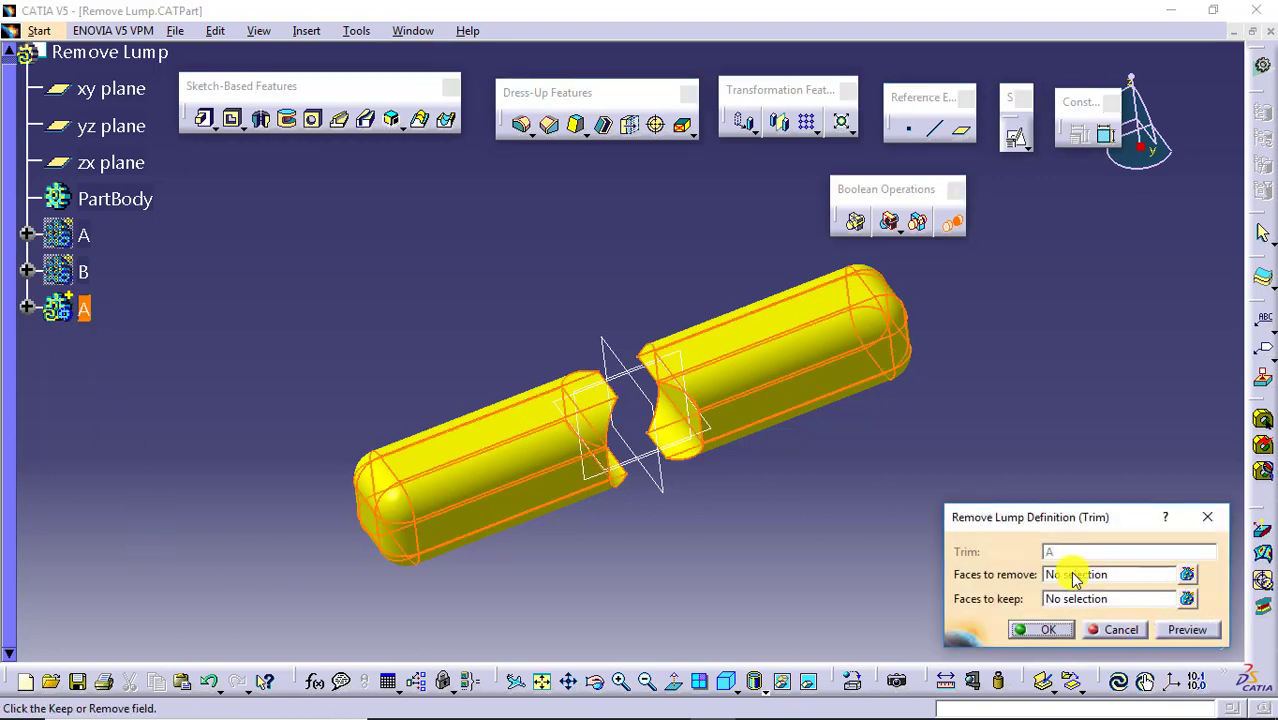
pyautogui.click(1075, 577)
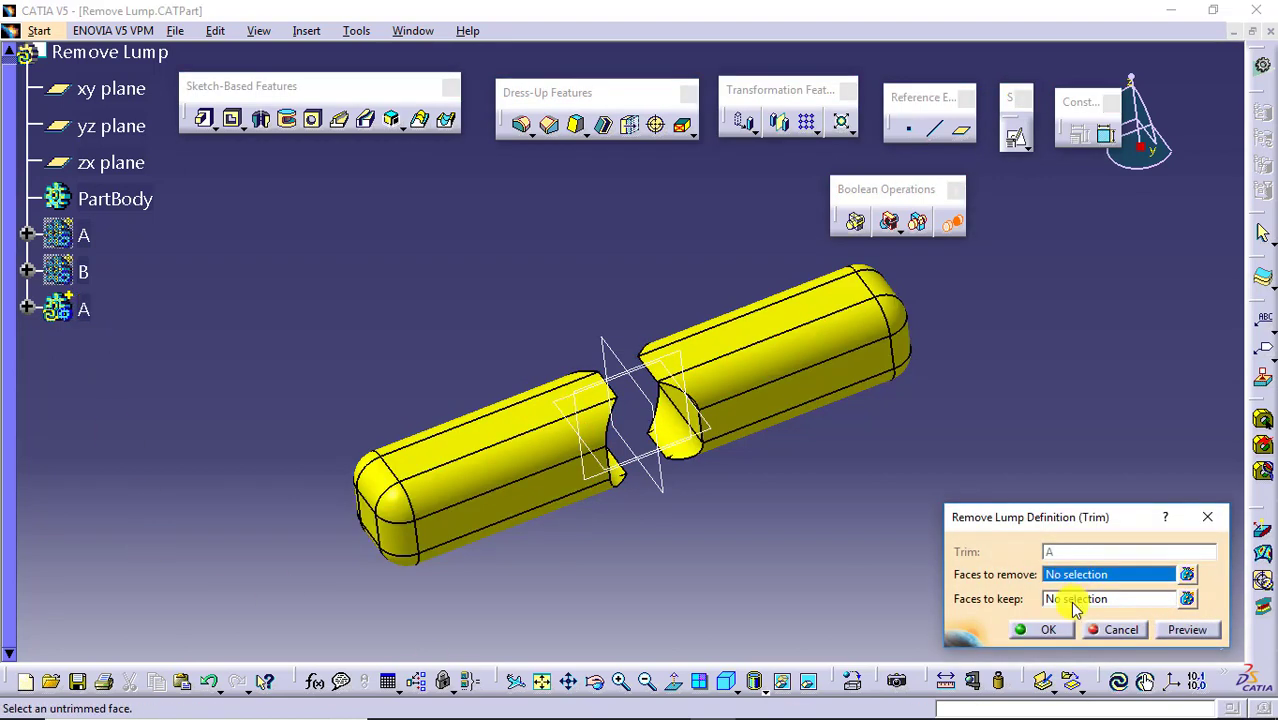
pyautogui.click(1075, 605)
pyautogui.click(1070, 577)
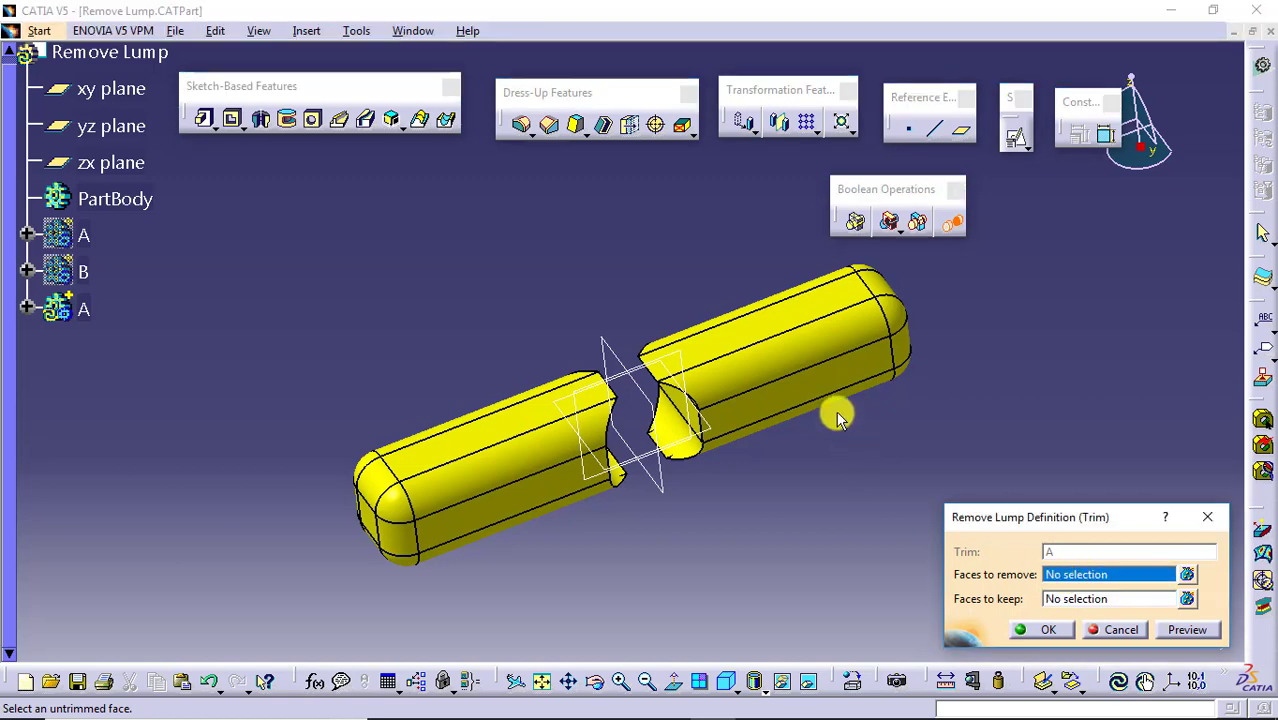
pyautogui.click(812, 380)
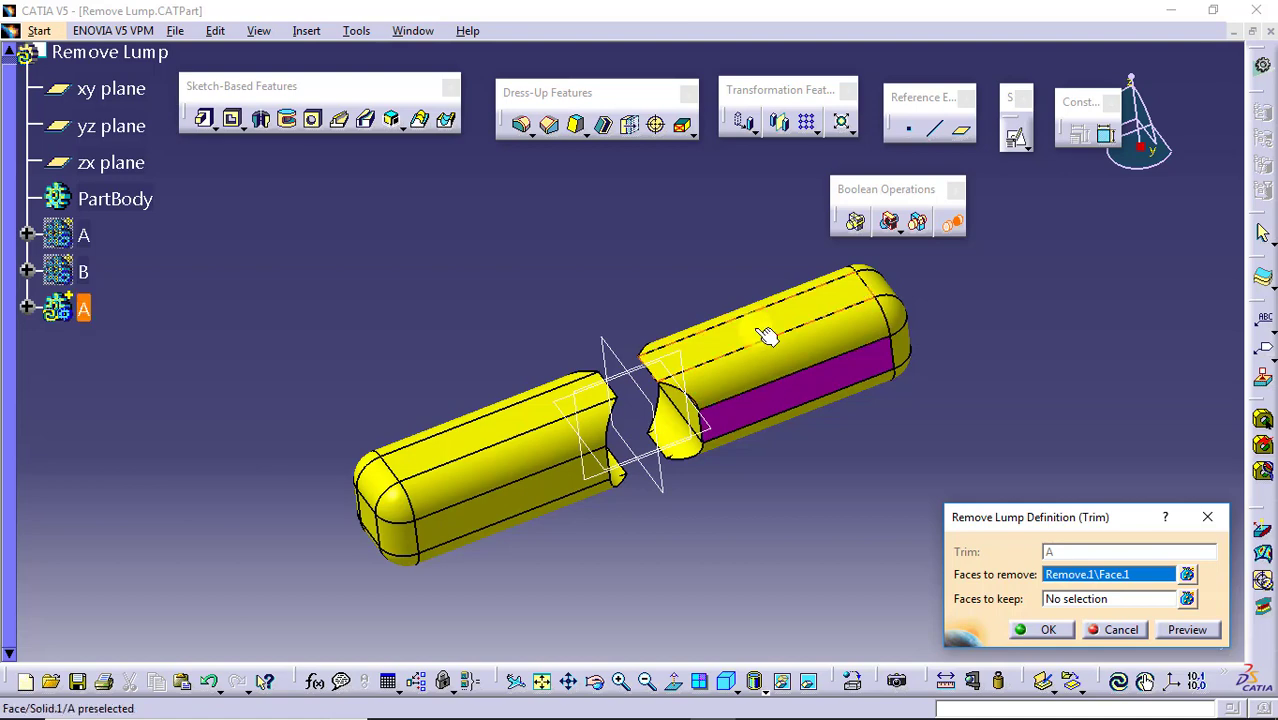
pyautogui.click(1040, 630)
pyautogui.click(833, 531)
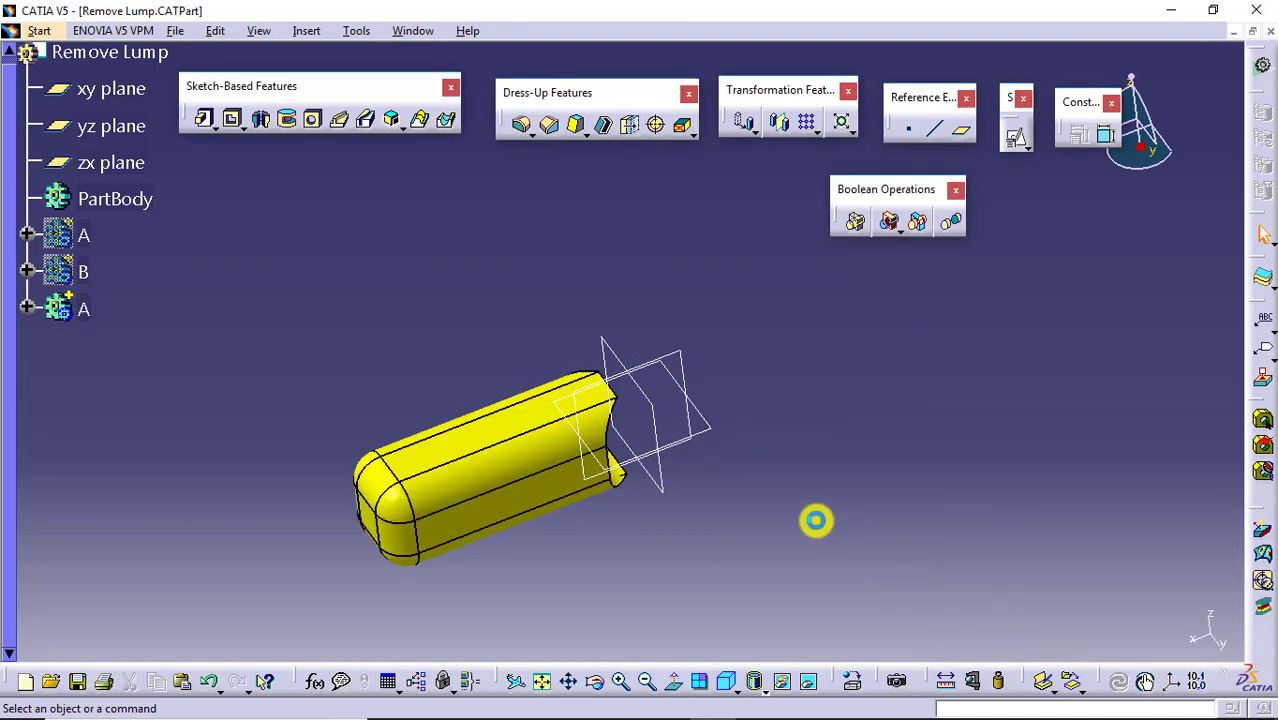
pyautogui.click(27, 308)
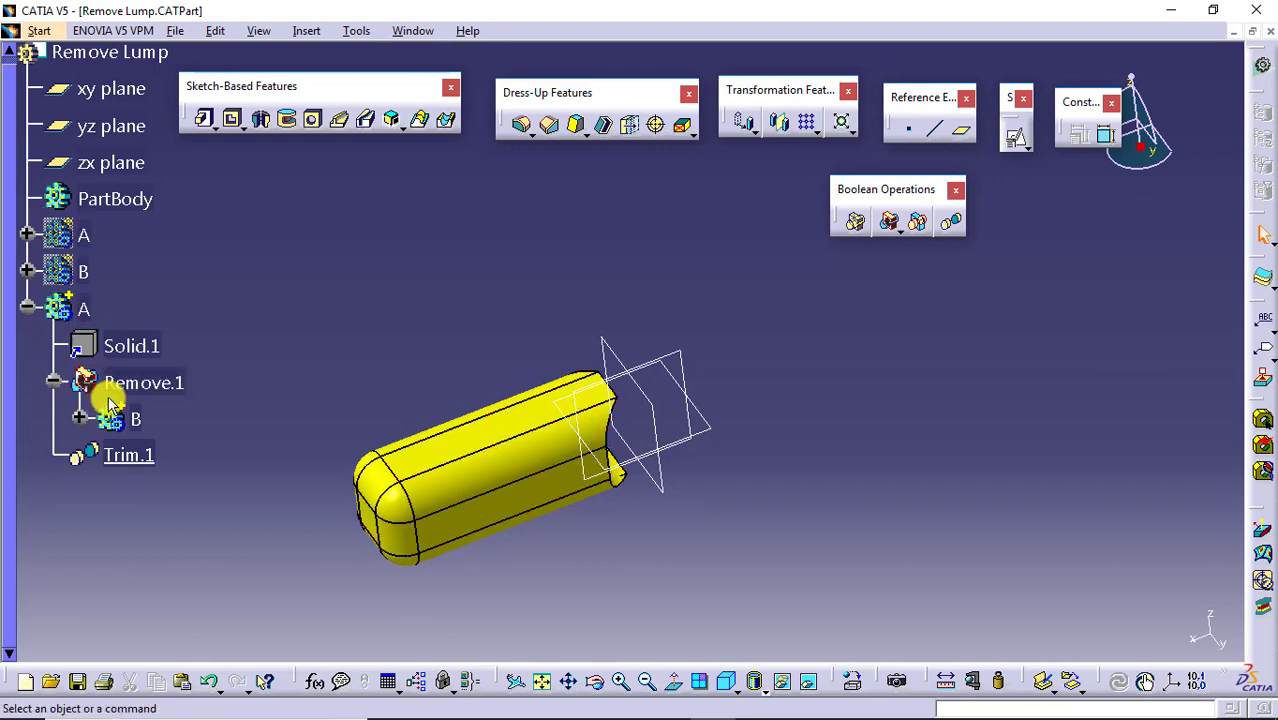
pyautogui.click(128, 458)
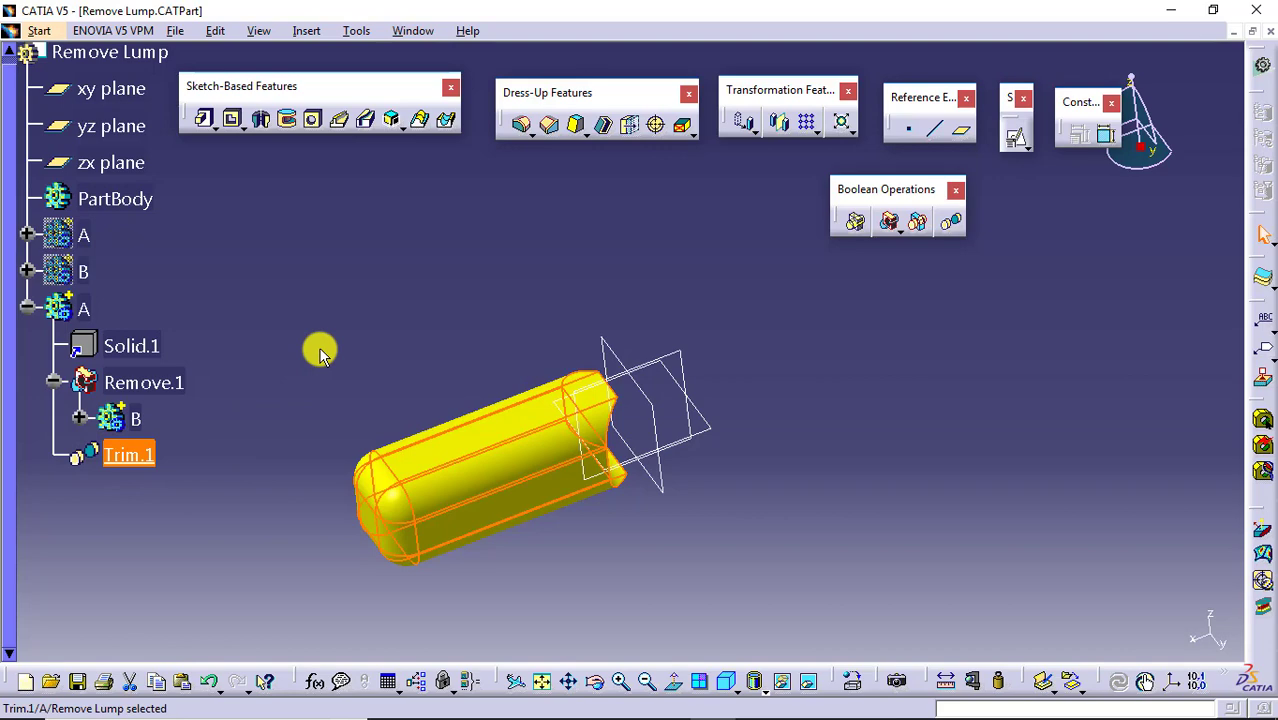
# Step: Switch to the Union Trim part, examine the features that make up bodies A and B, and collapse both bodies again
pyautogui.click(410, 31)
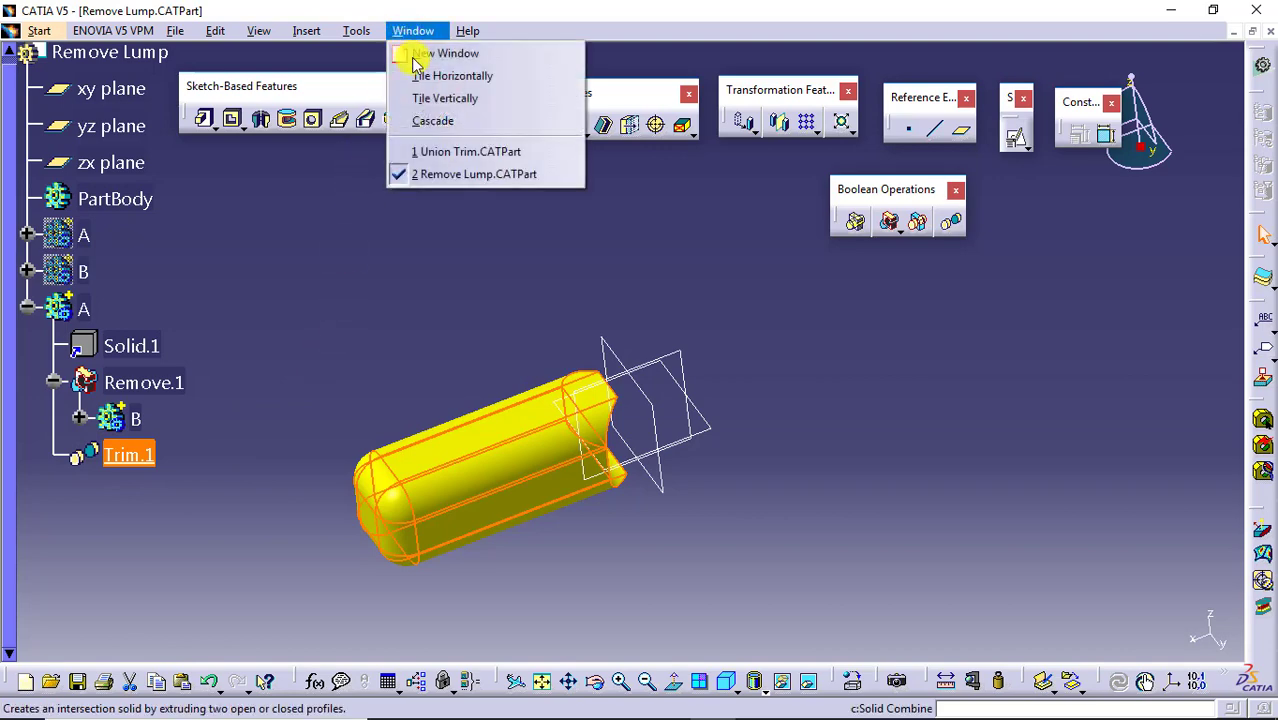
pyautogui.click(447, 152)
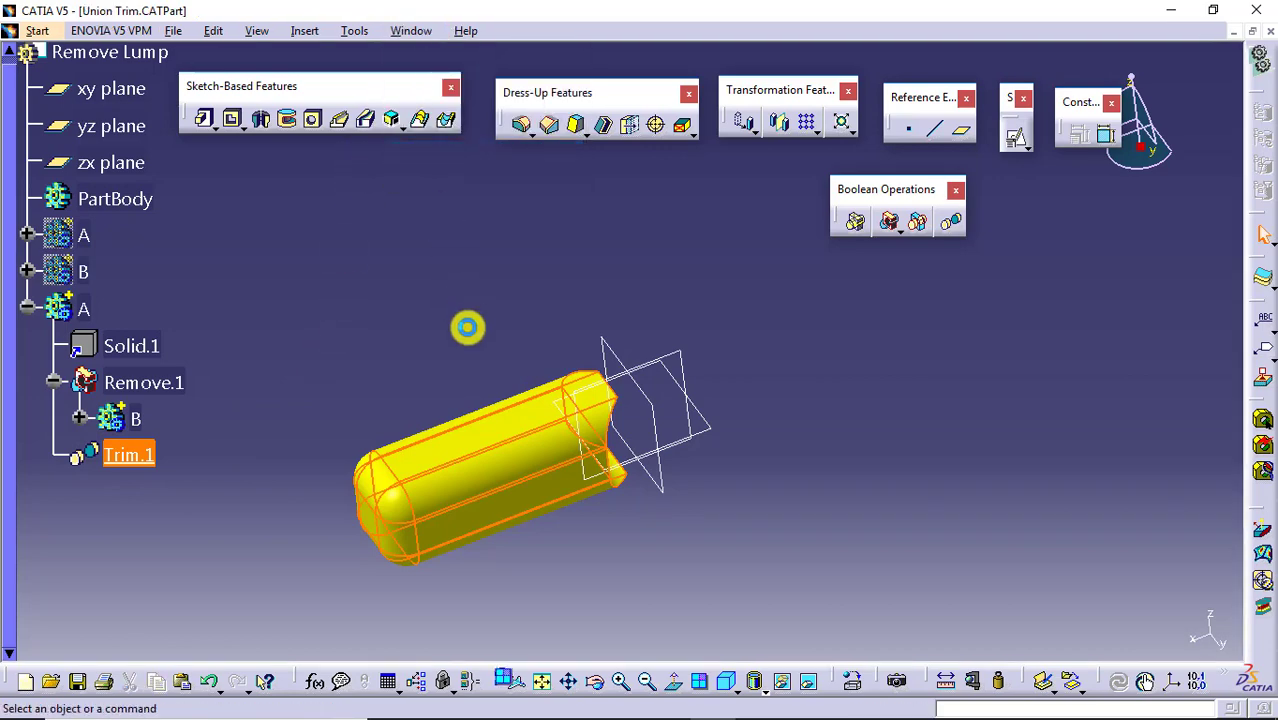
pyautogui.moveTo(548, 497); pyautogui.dragTo(864, 436, button='middle')
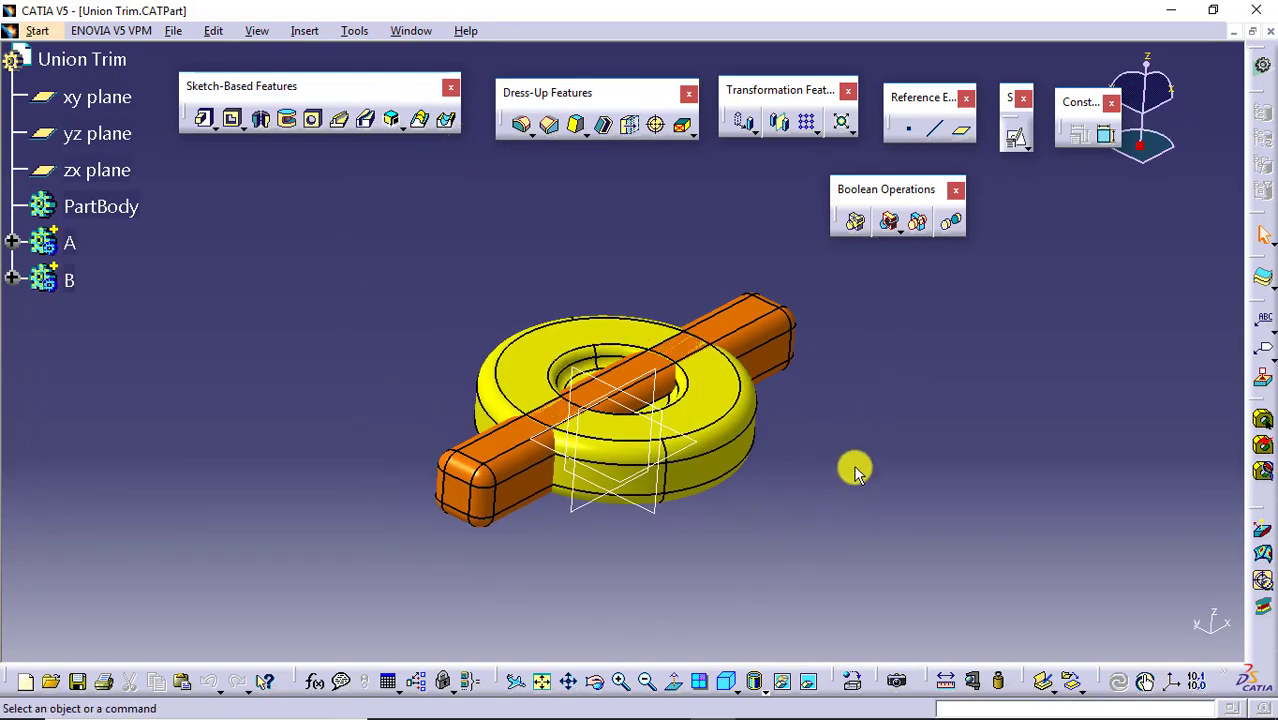
pyautogui.click(11, 241)
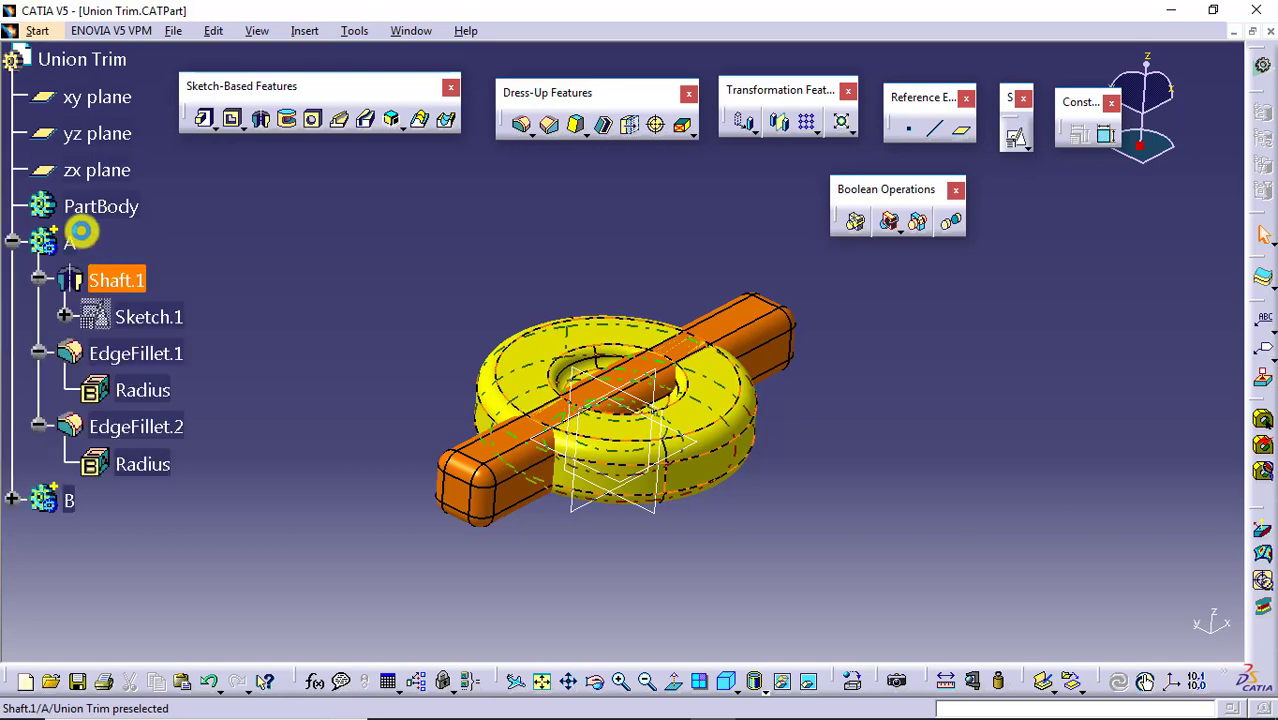
pyautogui.click(12, 500)
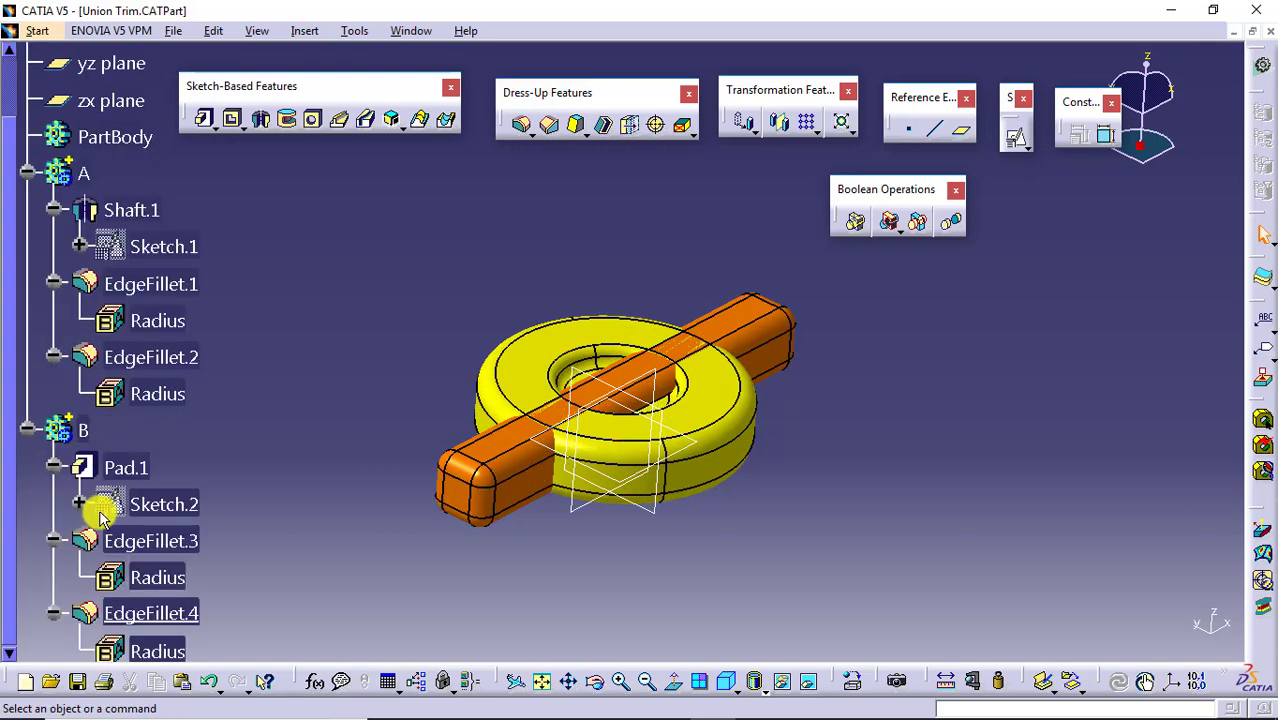
pyautogui.click(27, 430)
pyautogui.click(27, 173)
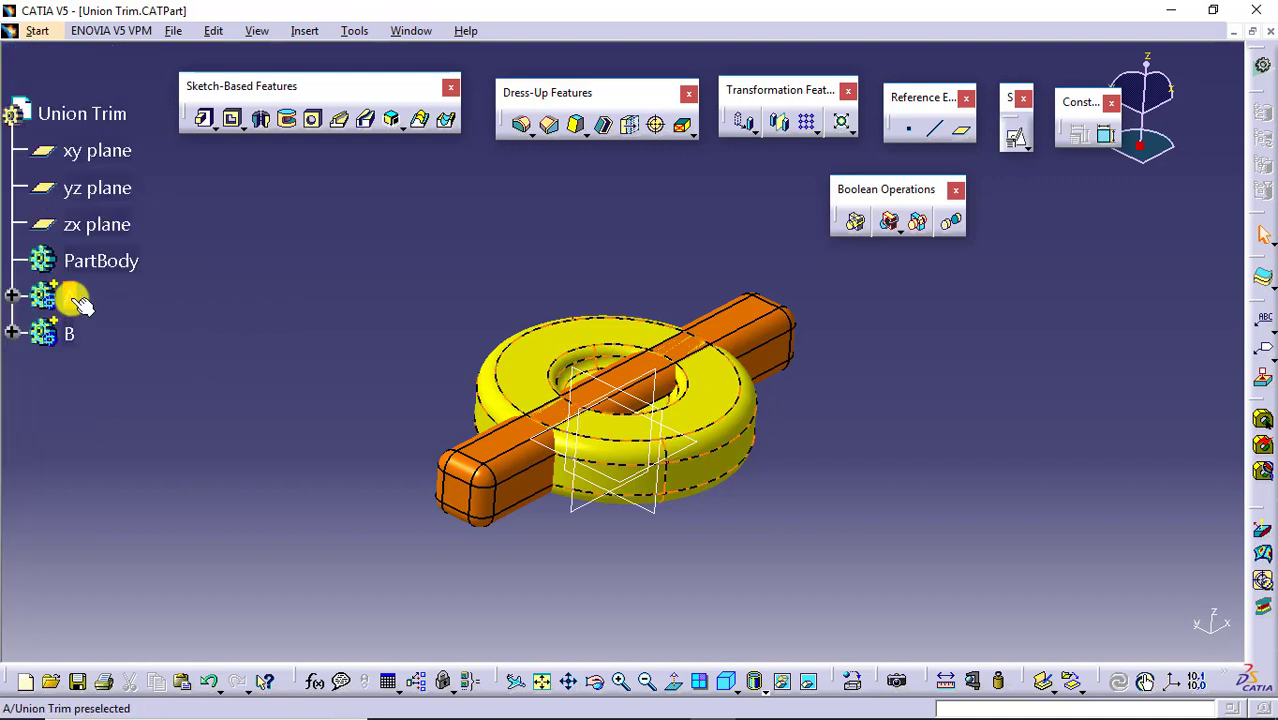
# Step: Copy body A and paste it into the Union Trim part with Paste Special, As Result With Link
pyautogui.rightClick(80, 303)
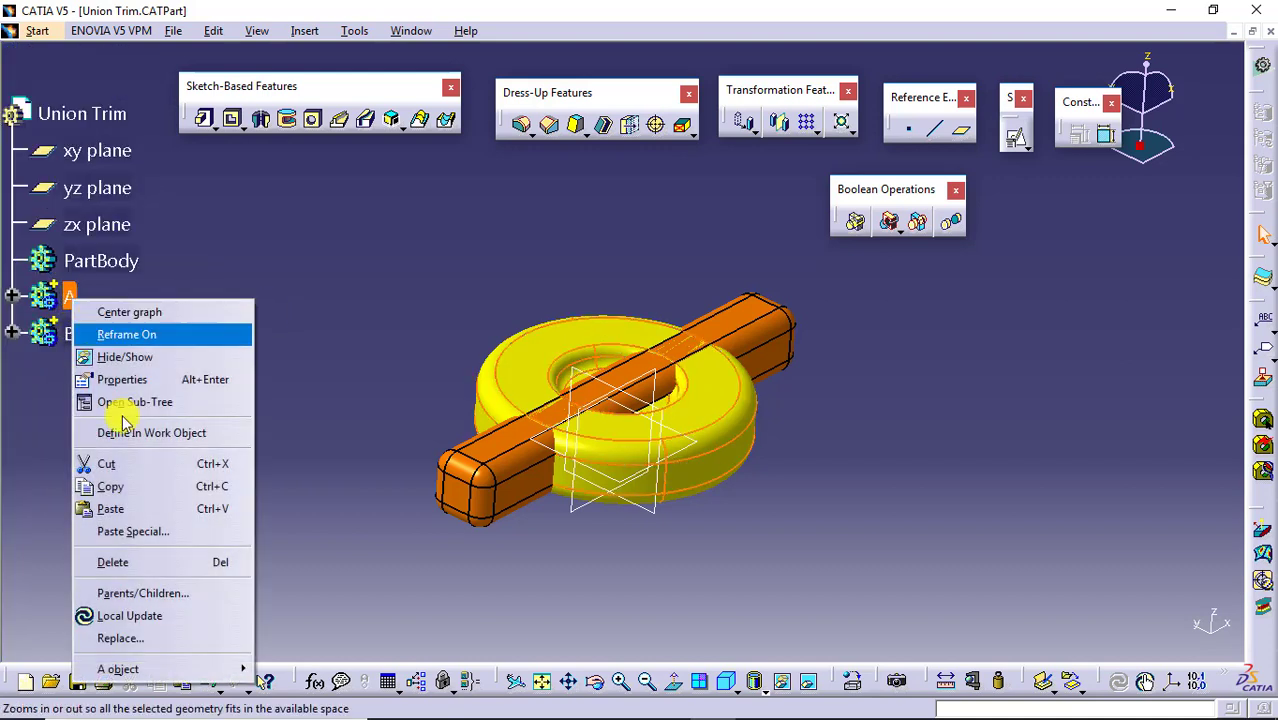
pyautogui.click(128, 487)
pyautogui.rightClick(88, 111)
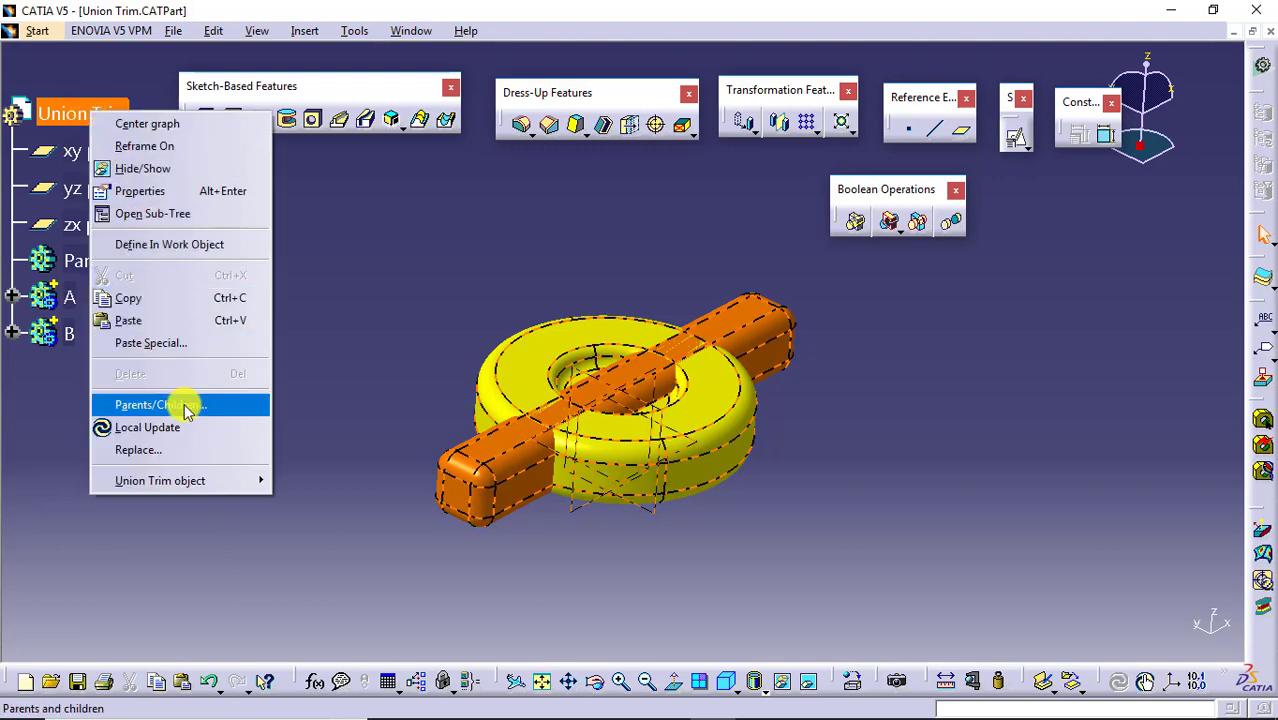
pyautogui.click(190, 345)
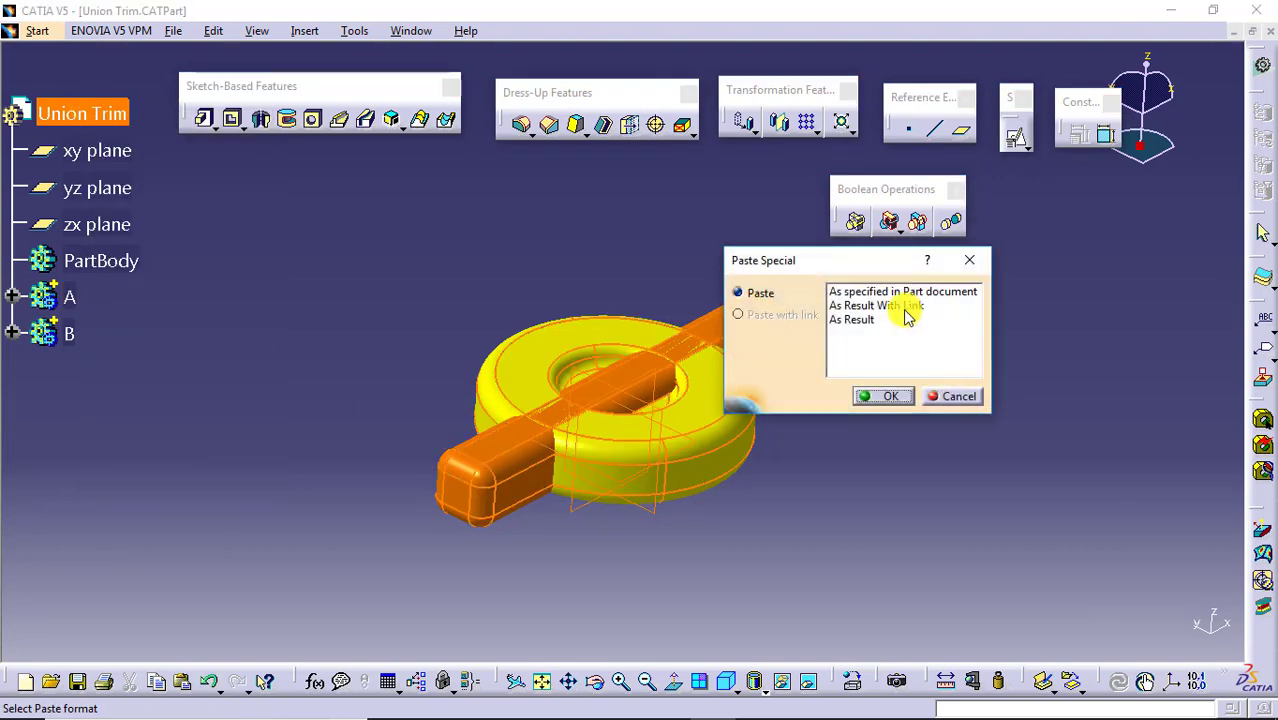
pyautogui.click(870, 304)
pyautogui.click(887, 394)
# Step: Copy body B and paste it into the Union Trim part with Paste Special, As Result With Link
pyautogui.click(58, 333)
pyautogui.rightClick(52, 336)
pyautogui.click(133, 522)
pyautogui.click(92, 113)
pyautogui.rightClick(86, 114)
pyautogui.click(177, 342)
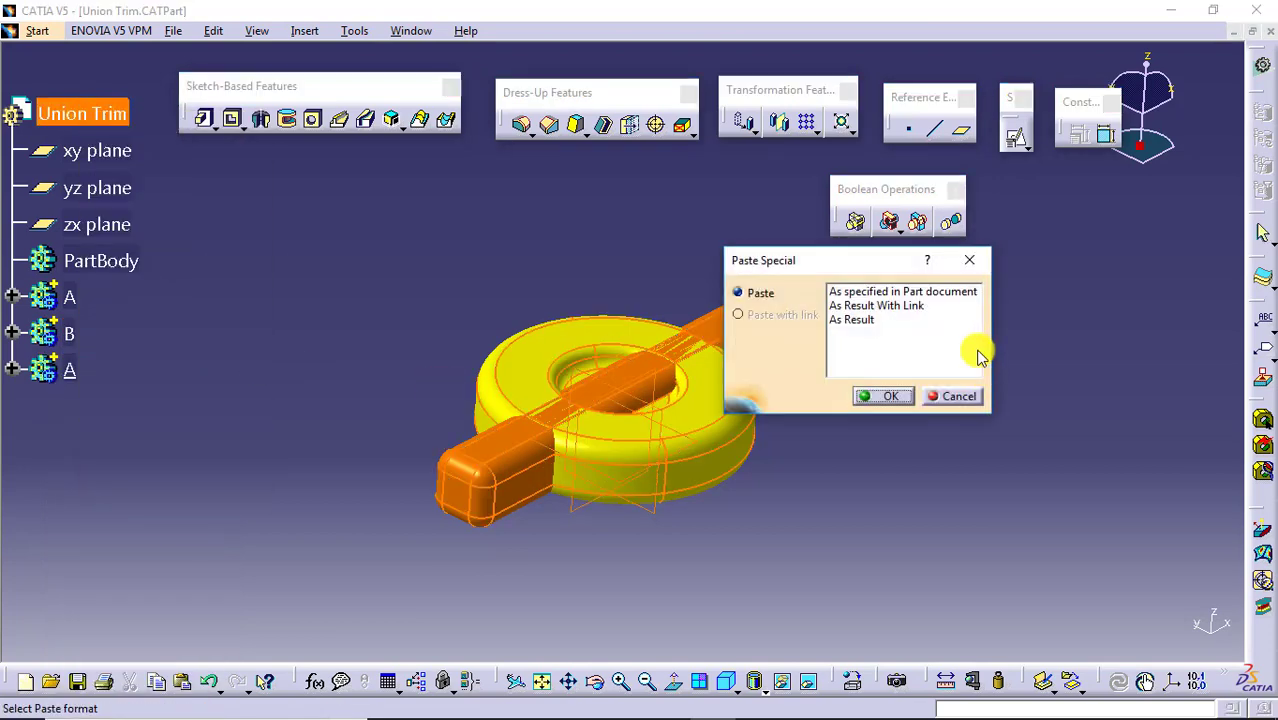
pyautogui.click(888, 302)
pyautogui.click(887, 394)
# Step: Hide the original bodies A and B of the Union Trim part, keeping only their linked copies displayed
pyautogui.click(70, 297)
pyautogui.rightClick(70, 297)
pyautogui.click(100, 357)
pyautogui.rightClick(80, 334)
pyautogui.click(100, 388)
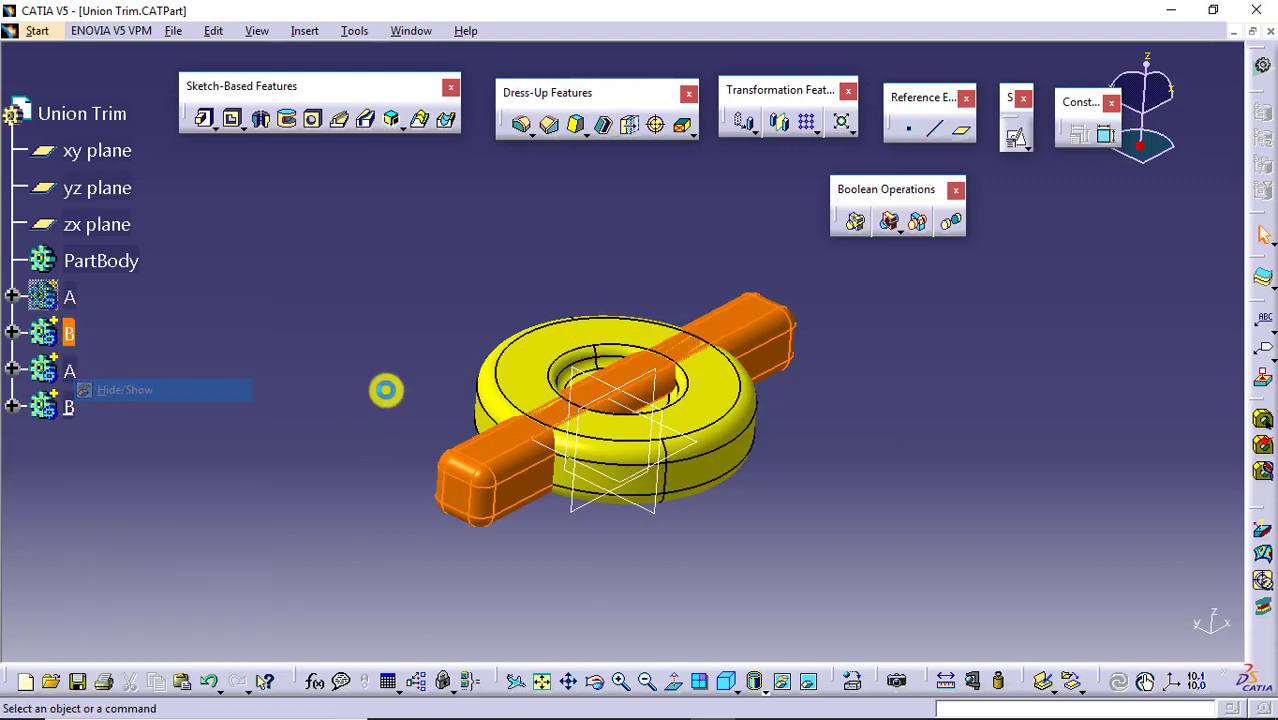
# Step: Union Trim the linked ring body A with the linked bar body B, without selecting any faces to remove or keep
pyautogui.moveTo(863, 421); pyautogui.dragTo(714, 484, button='middle')
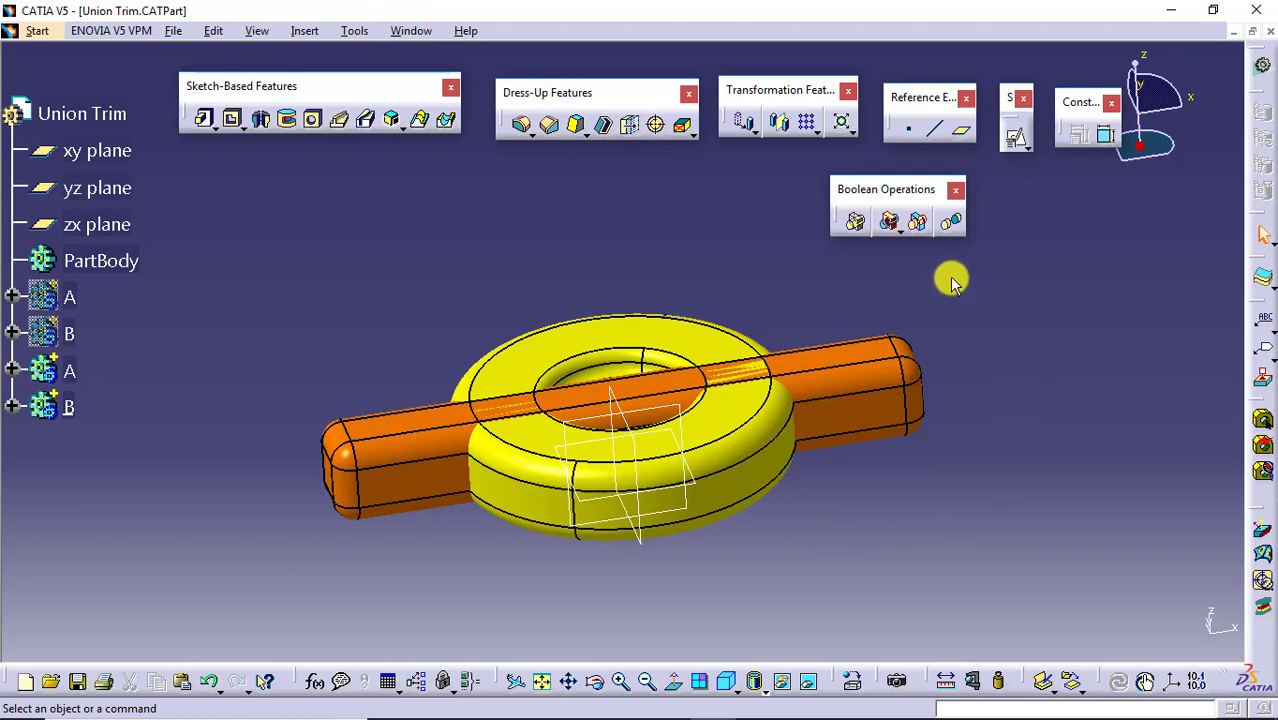
pyautogui.click(919, 225)
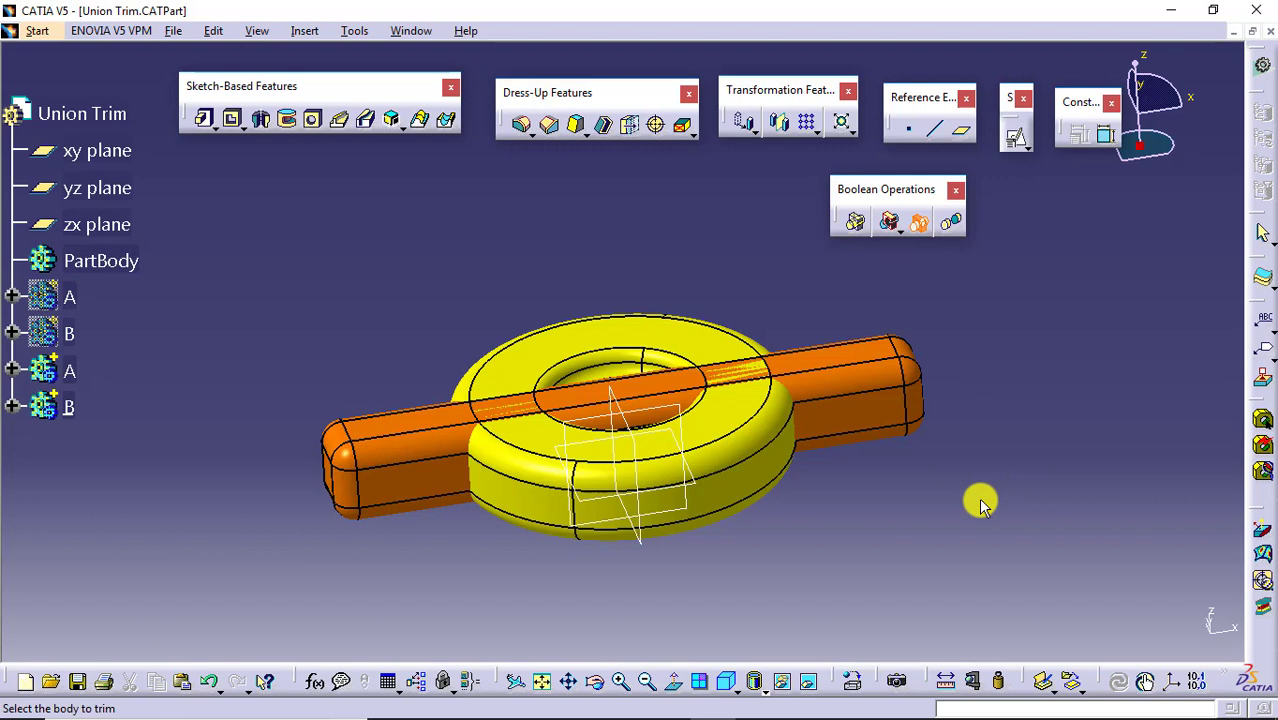
pyautogui.click(749, 472)
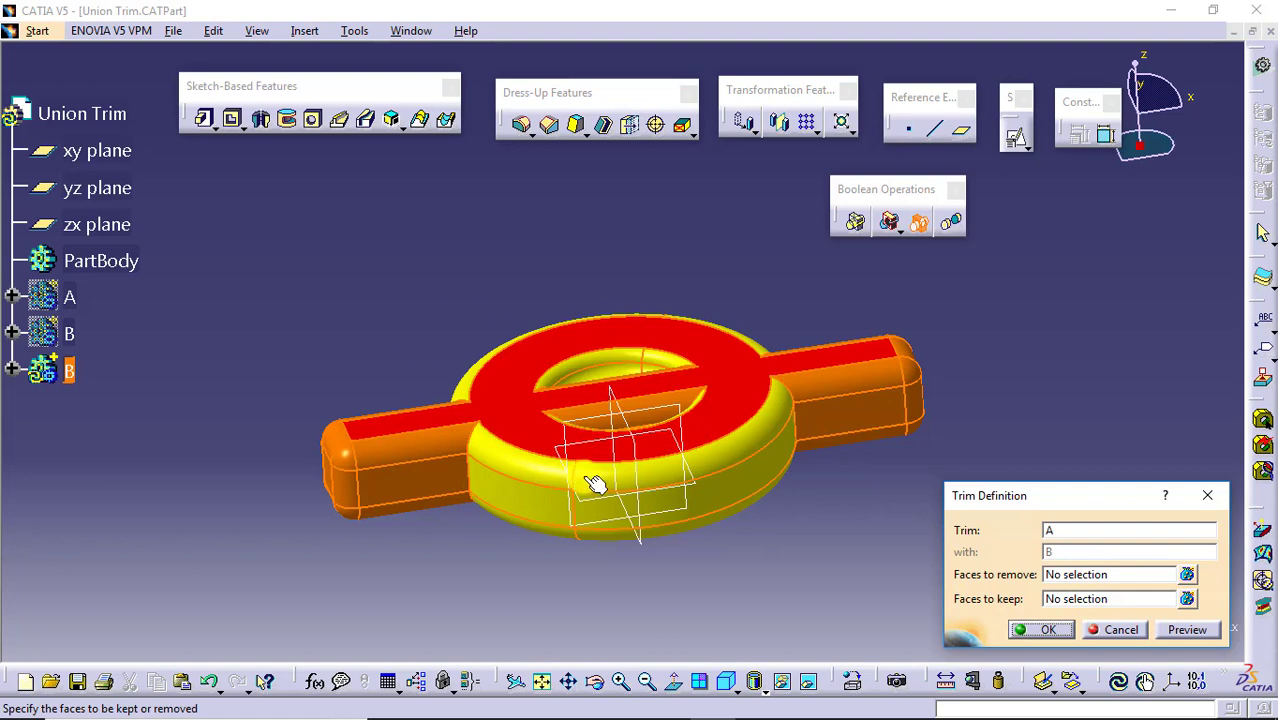
pyautogui.click(1040, 629)
pyautogui.moveTo(754, 326); pyautogui.dragTo(653, 596, button='middle')
pyautogui.click(45, 366)
pyautogui.moveTo(596, 277); pyautogui.dragTo(653, 314, button='middle')
pyautogui.click(418, 291)
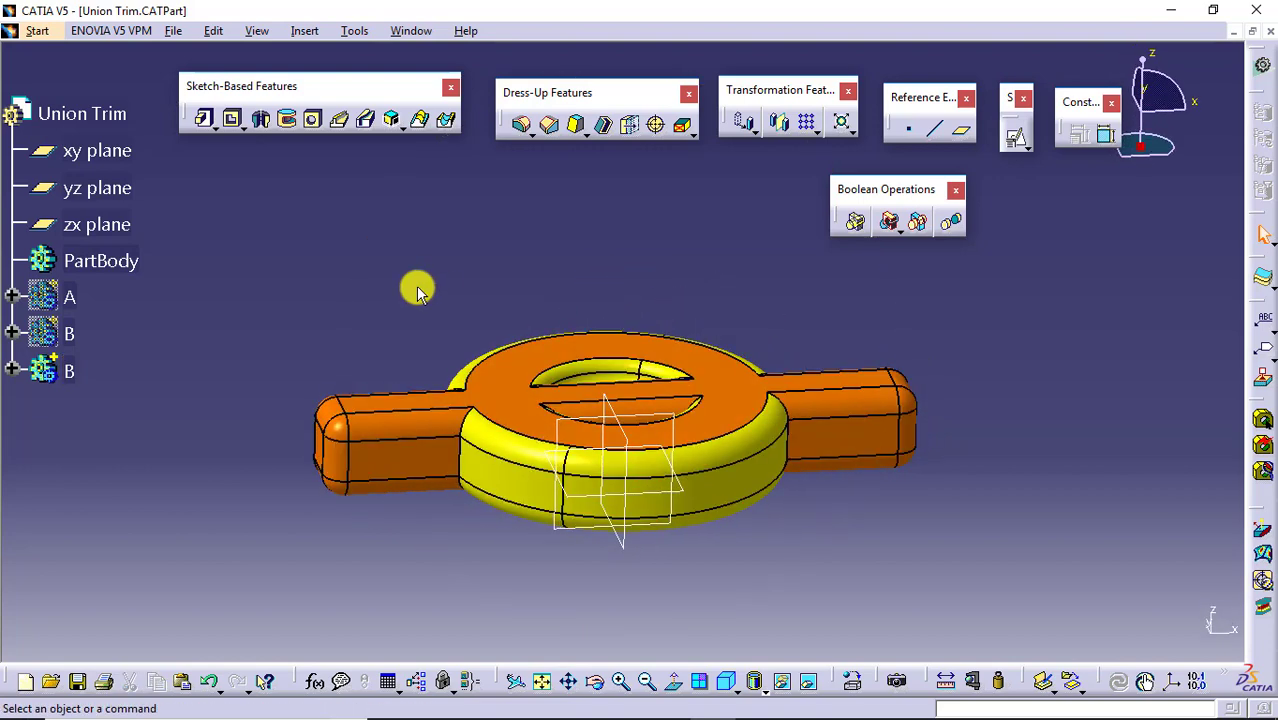
# Step: Edit the trim of ring A with bar B, choosing the bar's upper face inside the ring hole as a face to remove
pyautogui.click(12, 371)
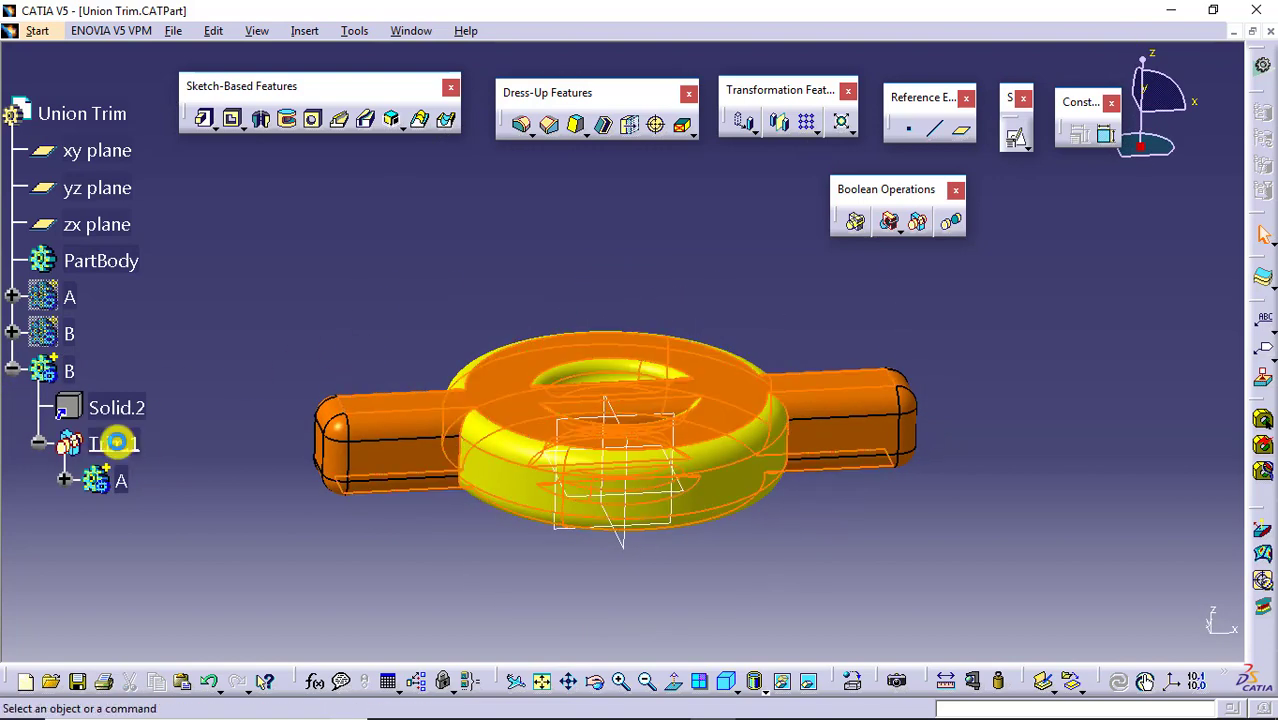
pyautogui.doubleClick(160, 462)
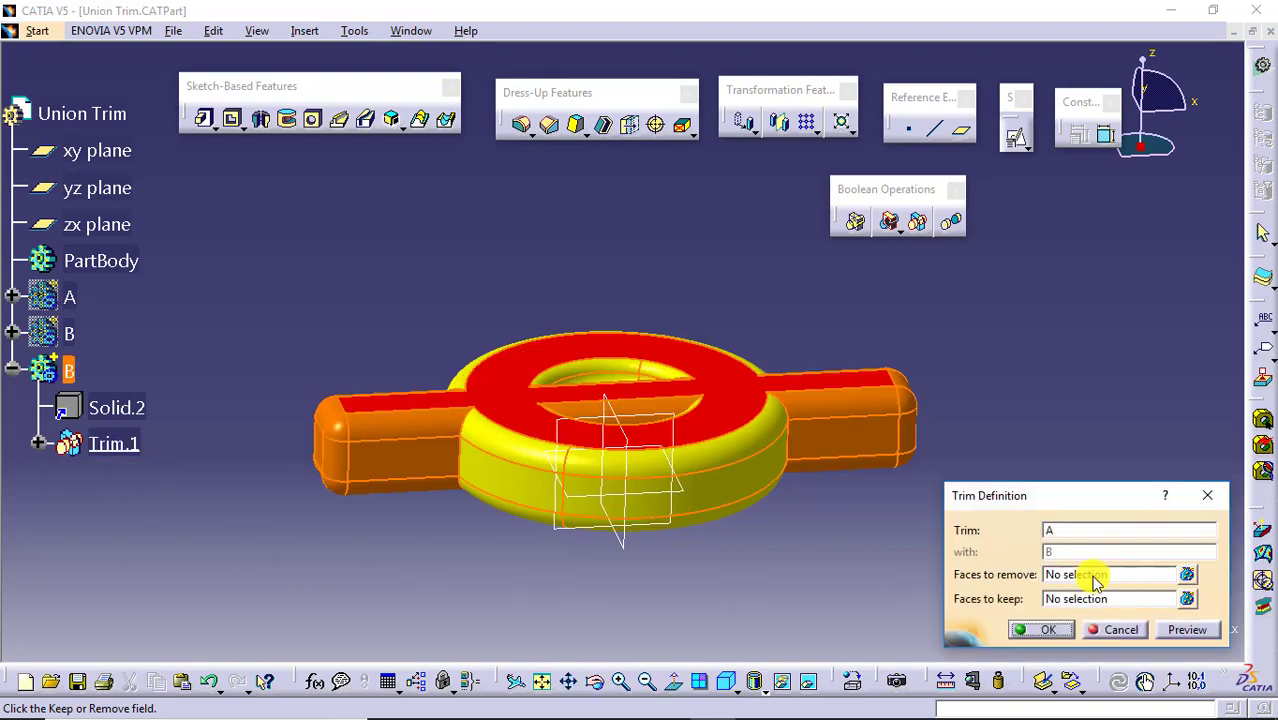
pyautogui.click(1097, 578)
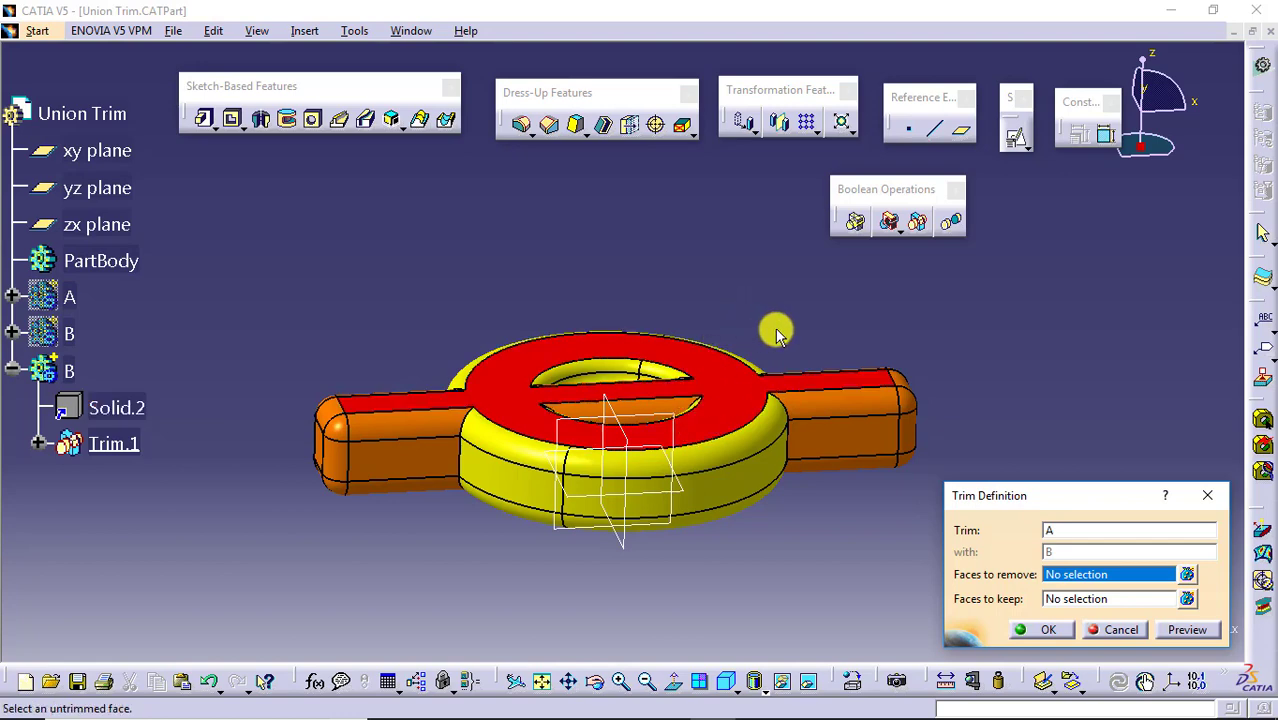
pyautogui.moveTo(772, 335); pyautogui.dragTo(687, 282, button='middle')
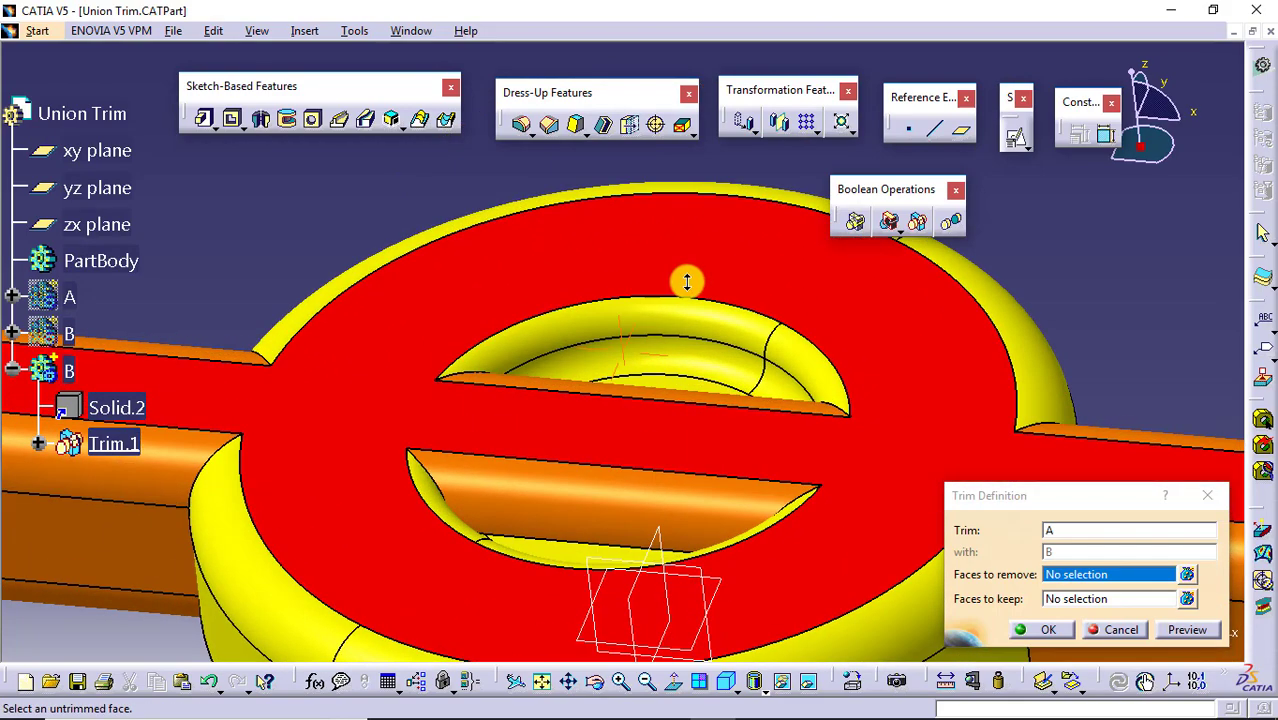
pyautogui.click(597, 496)
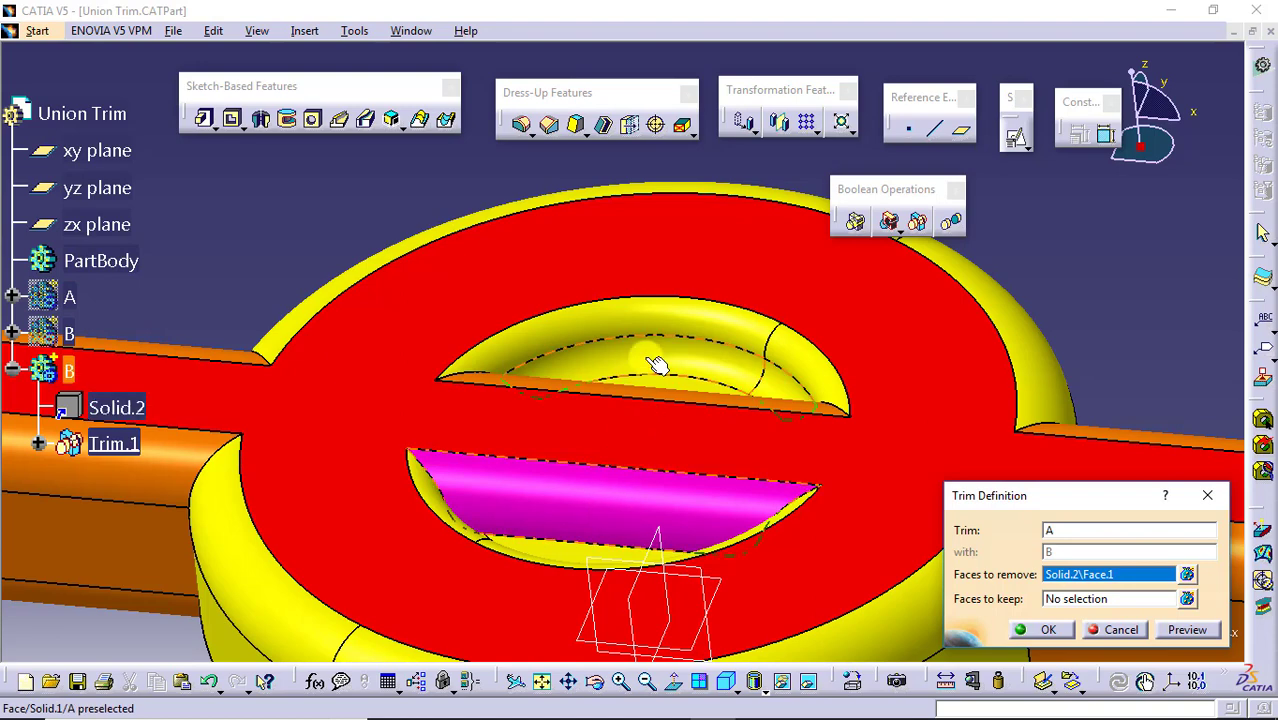
pyautogui.click(1054, 632)
pyautogui.keyDown('ctrl'); pyautogui.moveTo(1059, 316); pyautogui.dragTo(956, 479, button='middle'); pyautogui.keyUp('ctrl')
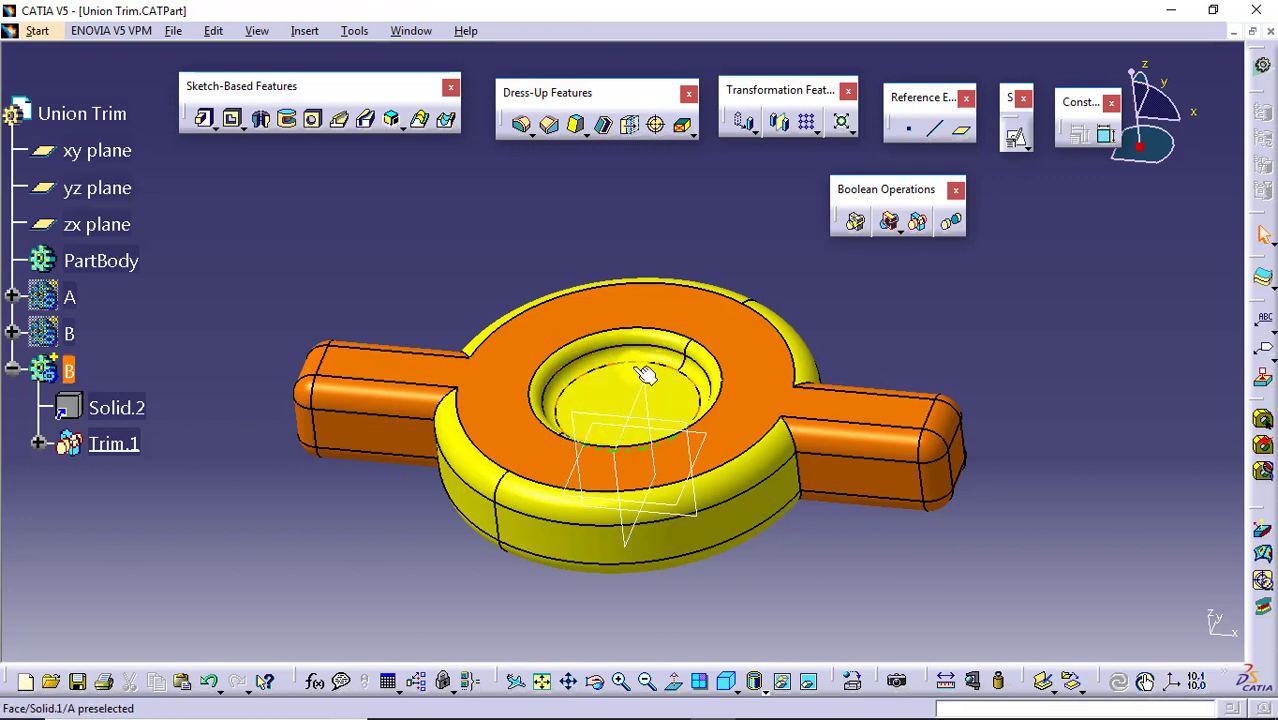
# Step: Add the bar's underside face inside the ring hole to the trim's faces to remove
pyautogui.moveTo(598, 560); pyautogui.dragTo(679, 465, button='middle')
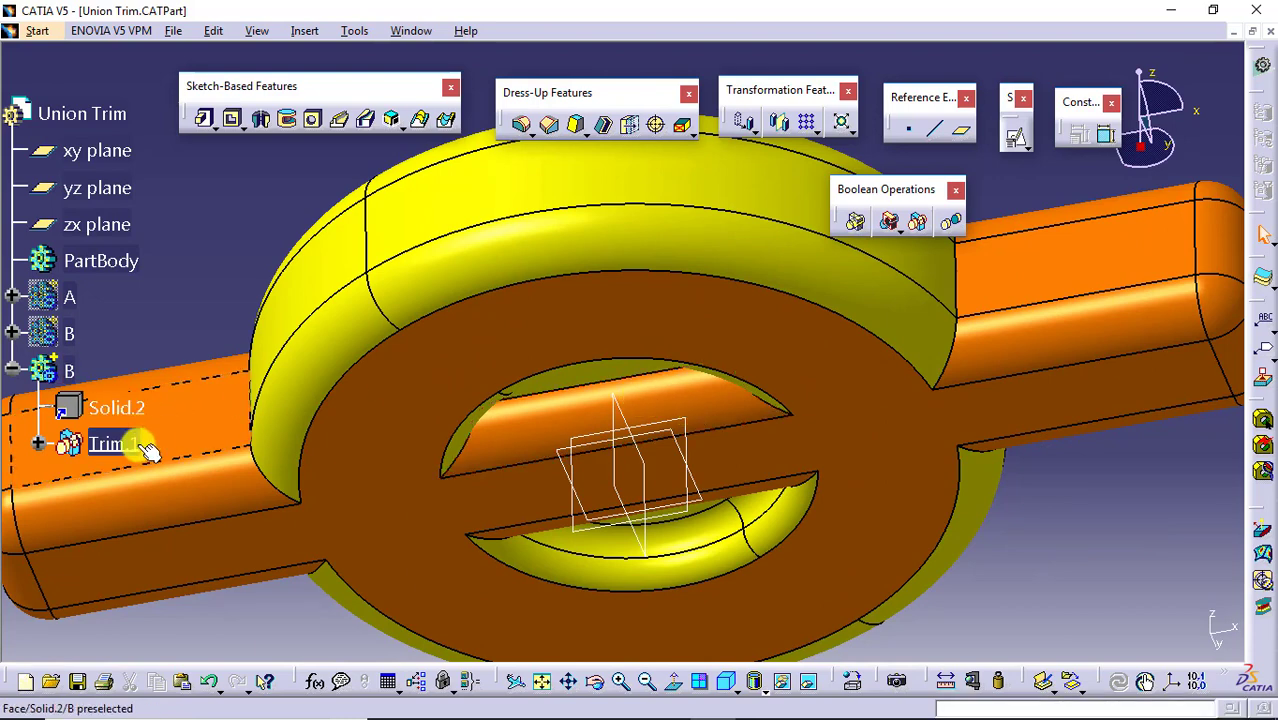
pyautogui.moveTo(222, 313); pyautogui.dragTo(225, 350, button='middle')
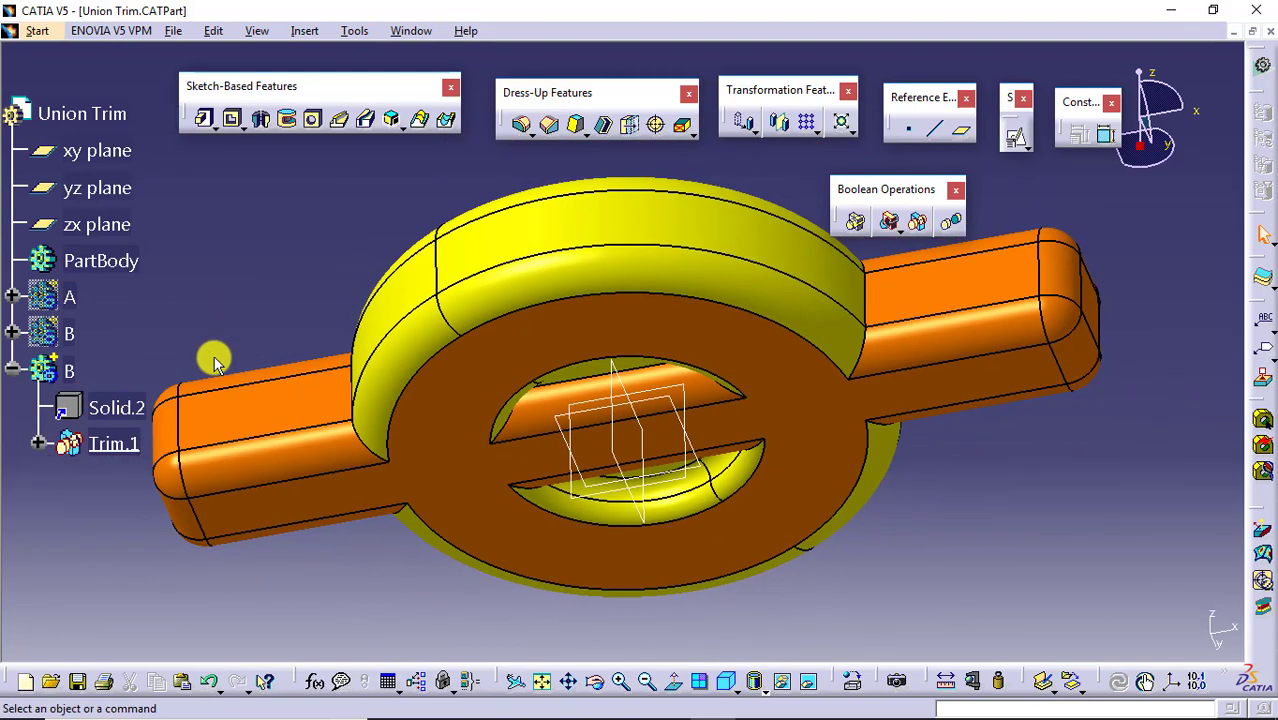
pyautogui.doubleClick(90, 443)
pyautogui.click(1070, 574)
pyautogui.moveTo(646, 395); pyautogui.dragTo(690, 408, button='middle')
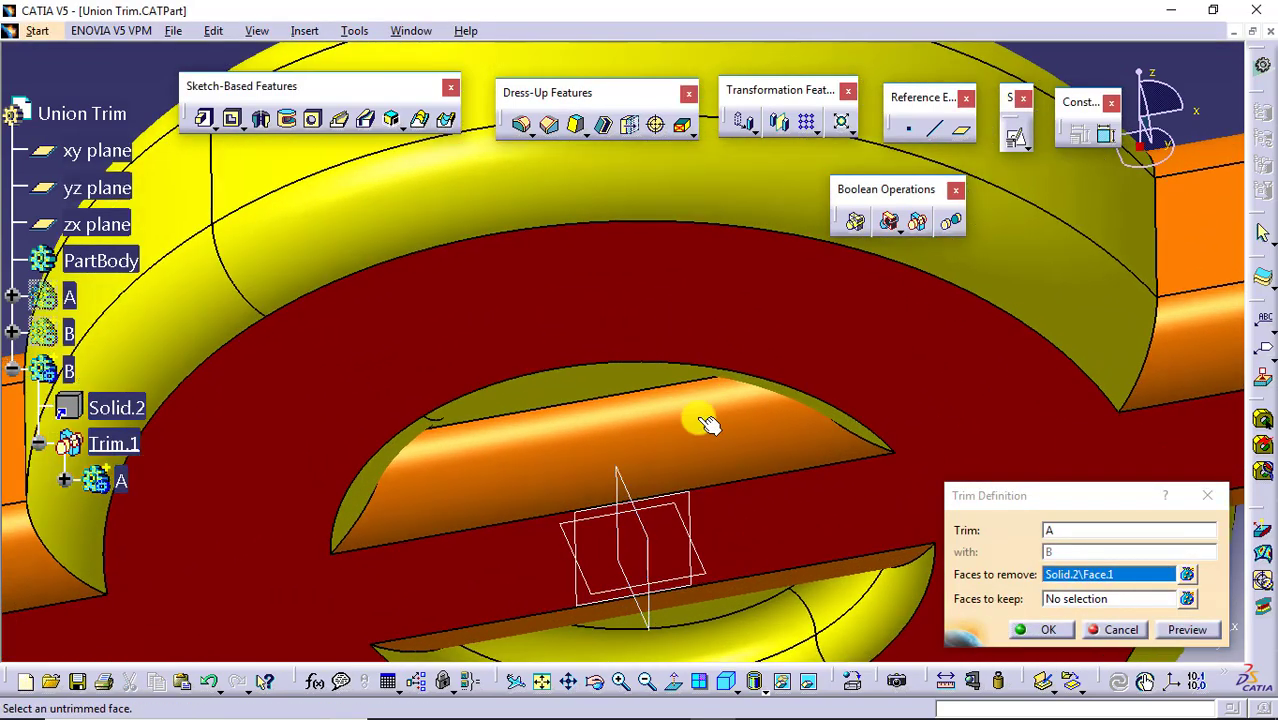
pyautogui.click(695, 418)
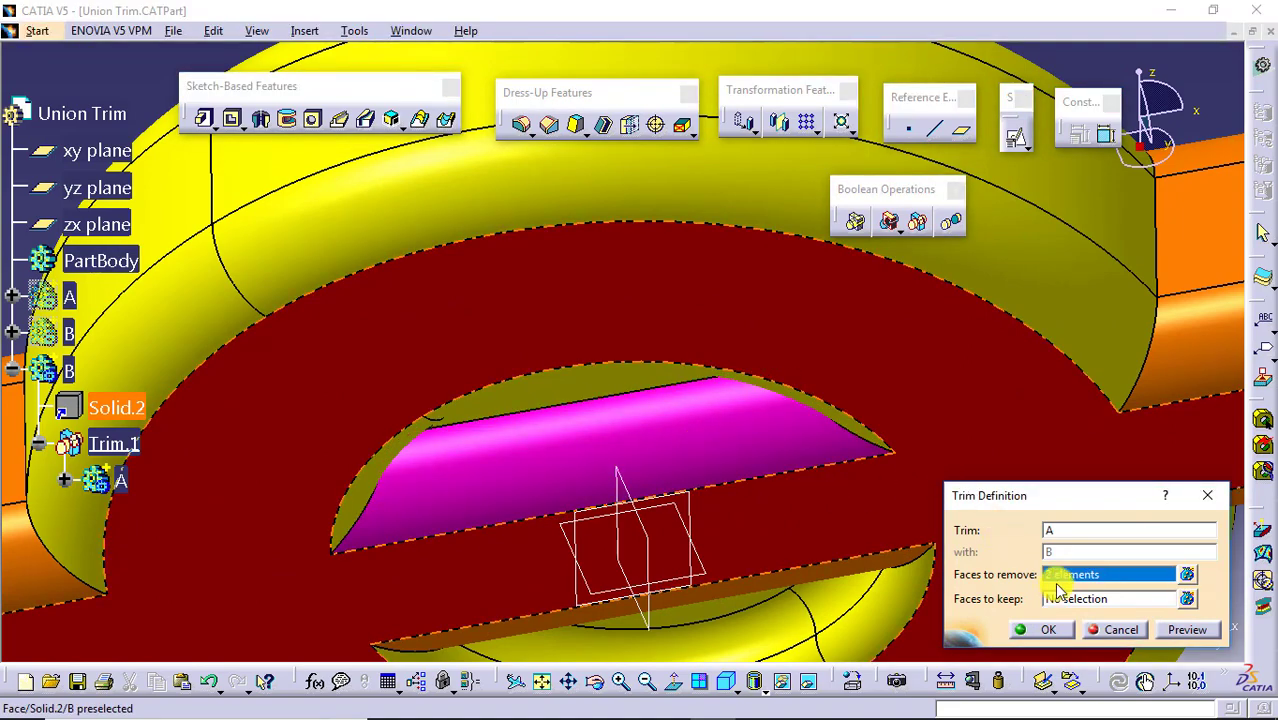
pyautogui.moveTo(756, 351); pyautogui.dragTo(720, 380, button='middle')
pyautogui.moveTo(673, 285); pyautogui.dragTo(639, 442, button='middle')
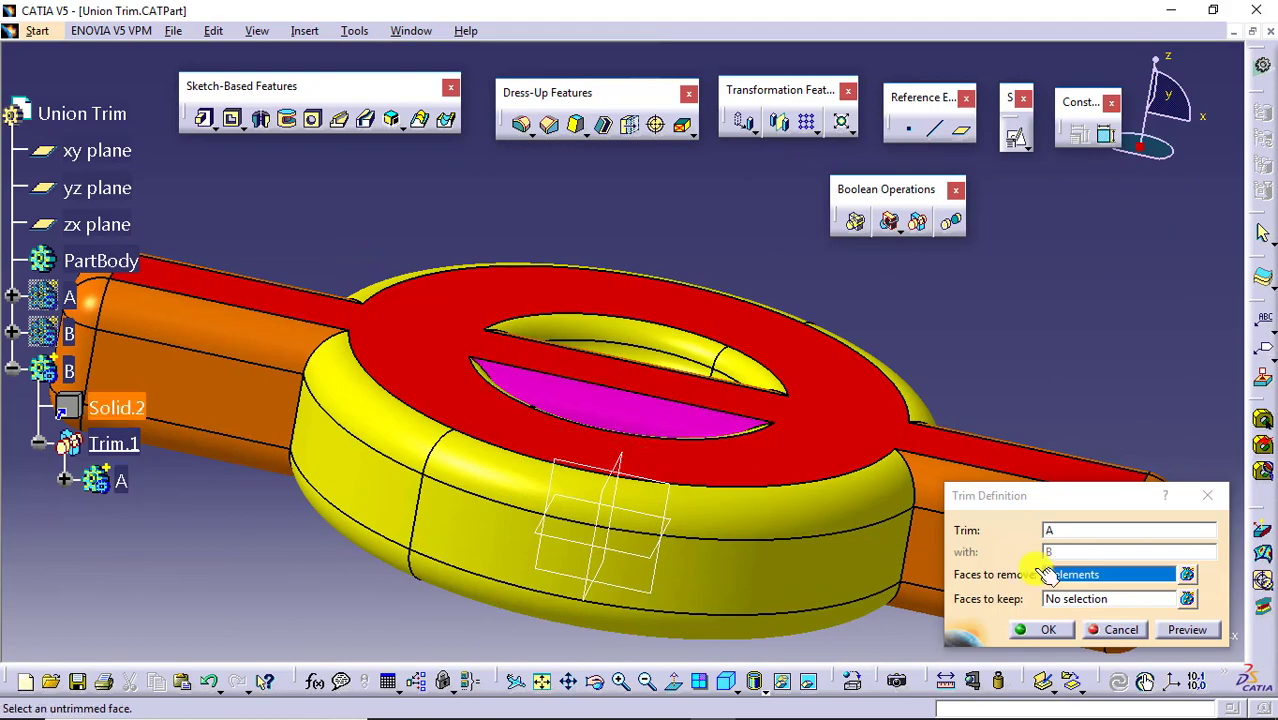
pyautogui.press('Return')
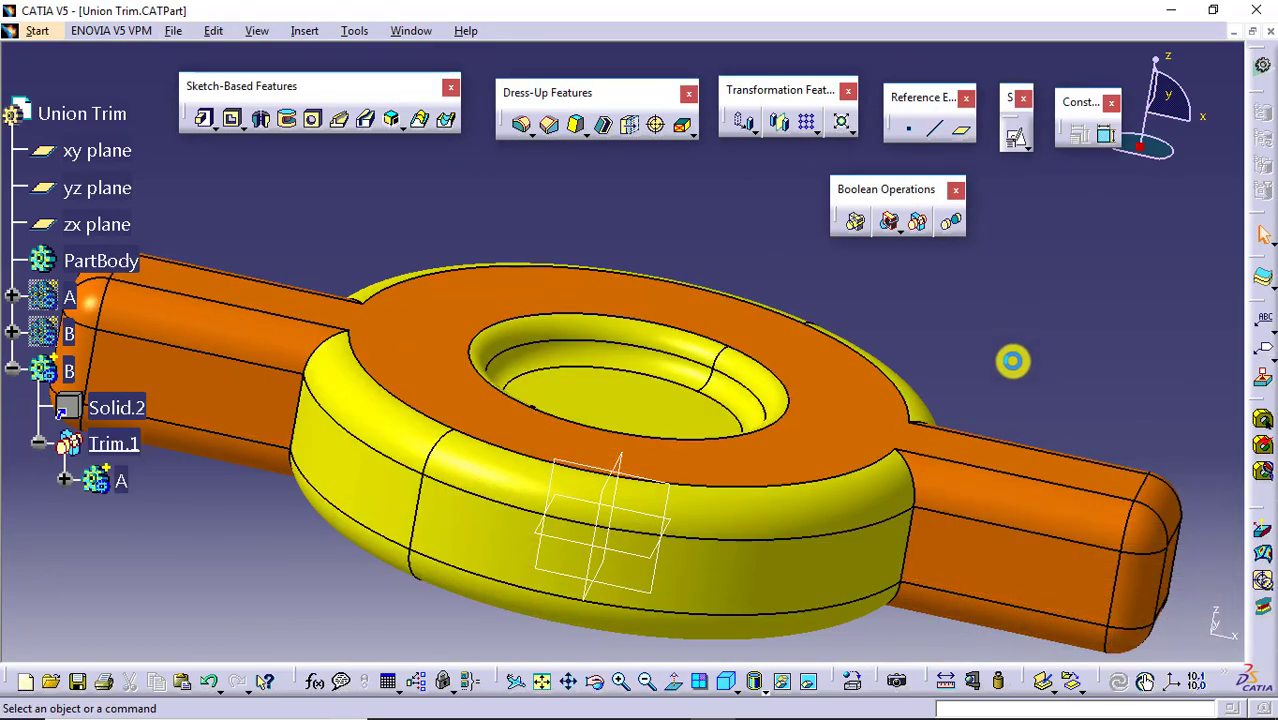
pyautogui.moveTo(596, 539); pyautogui.dragTo(703, 508, button='middle')
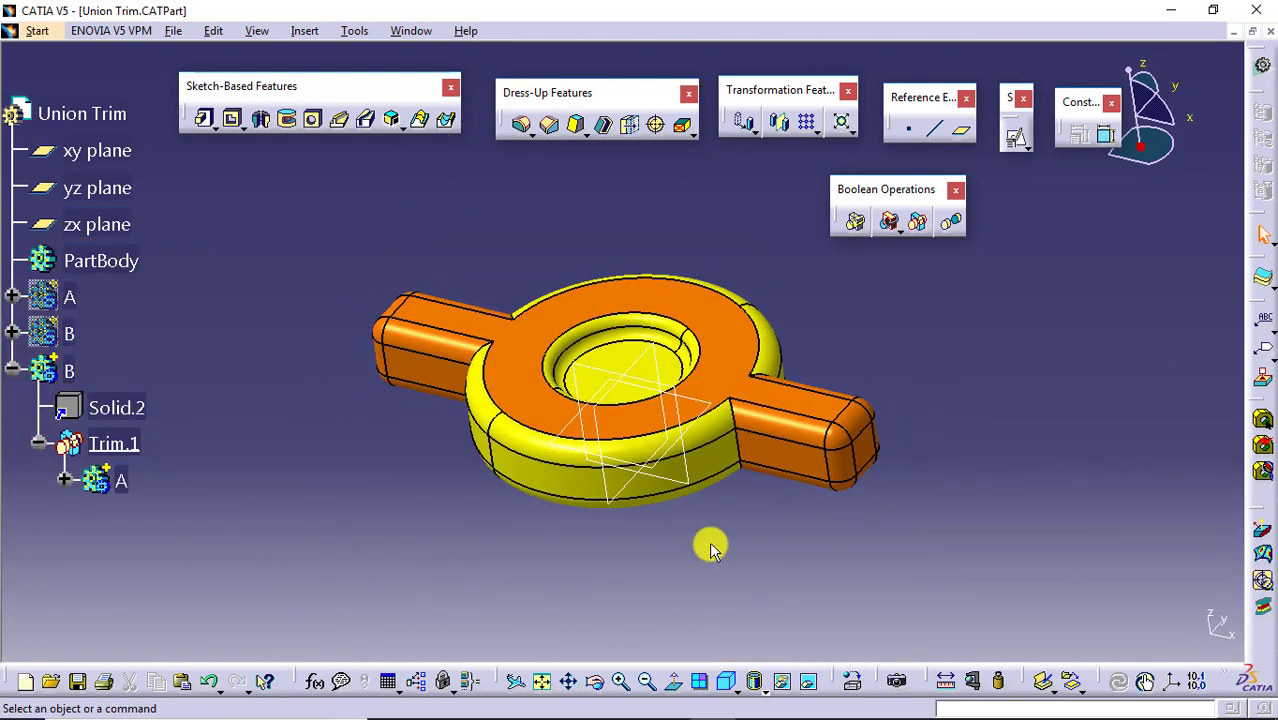